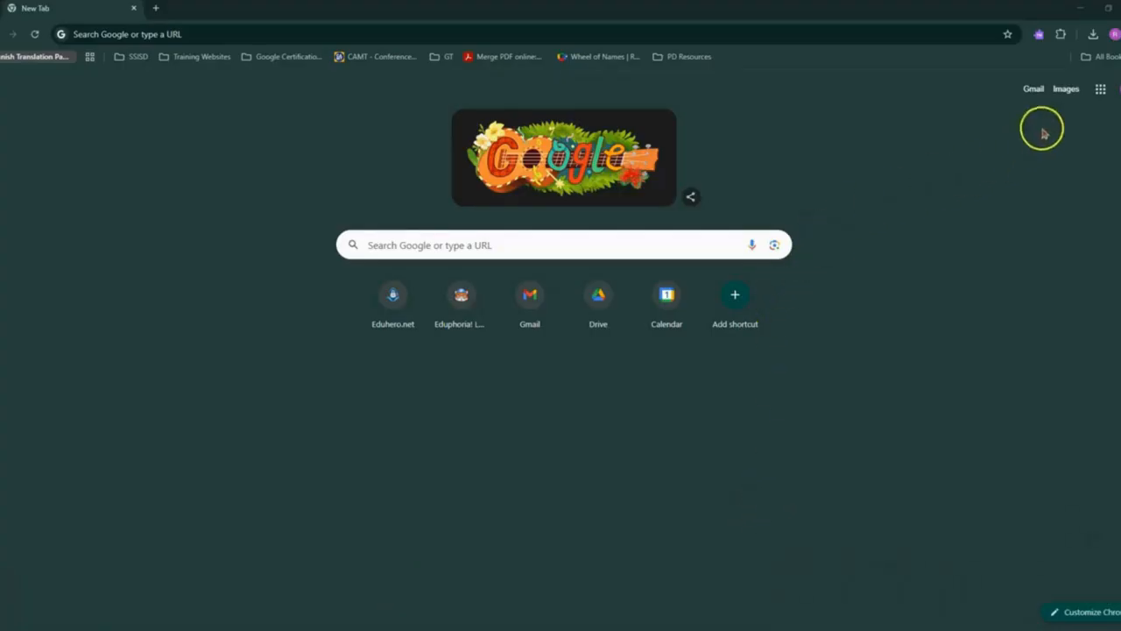
Go to sheets.google.com to open the Google Sheets home page
left_click(1099, 91)
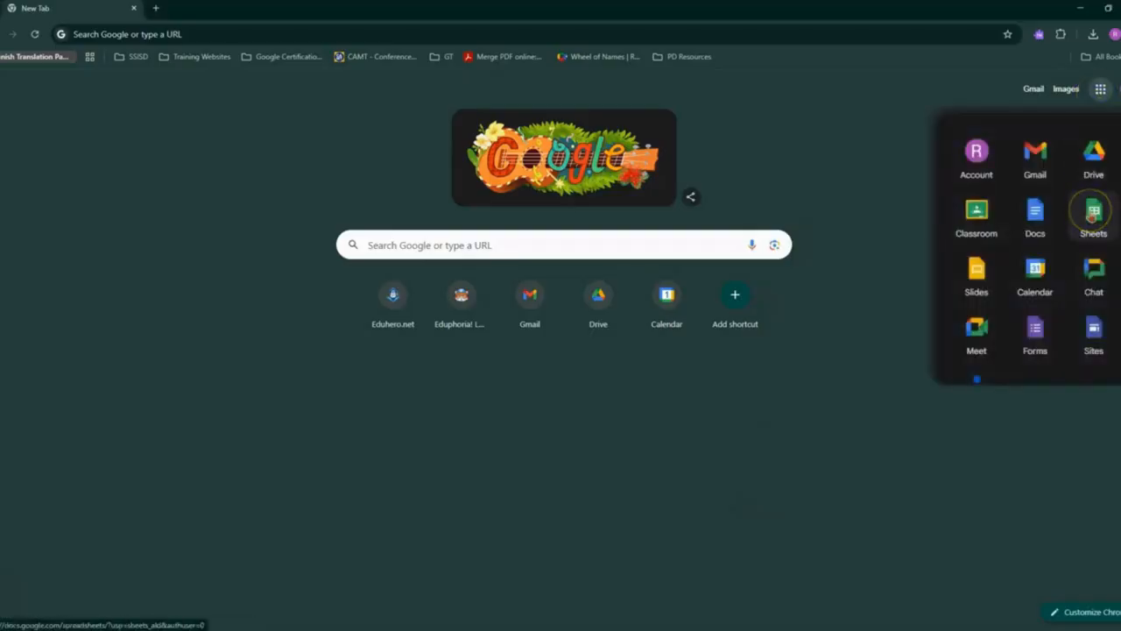
left_click(186, 32)
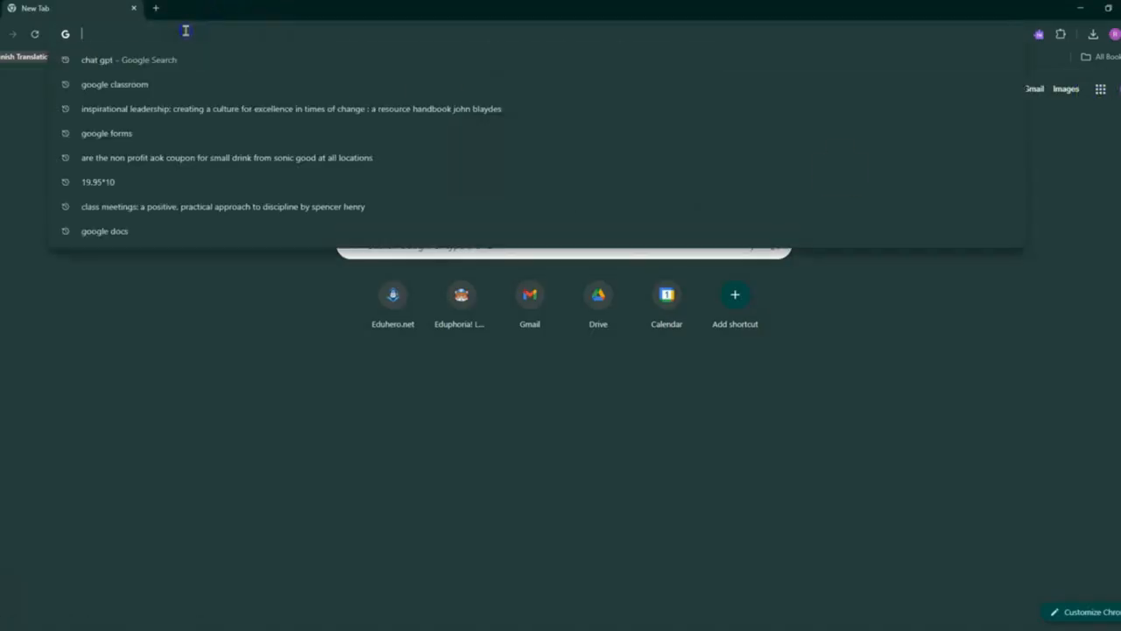
type("sheets.googel")
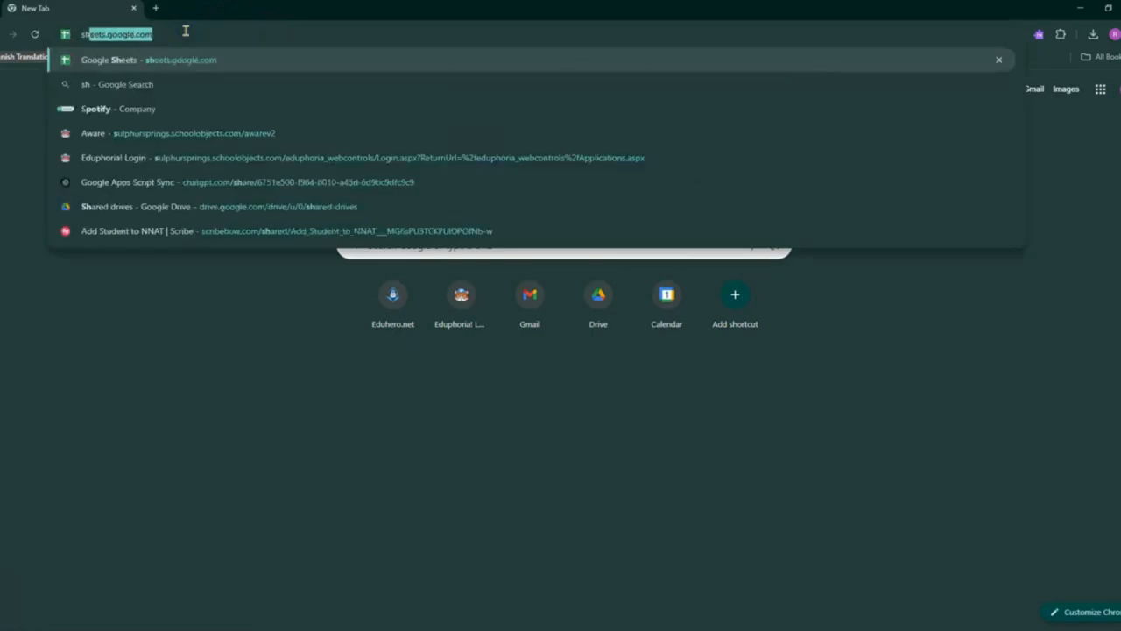
key("BackSpace")
key("BackSpace")
type("le.co")
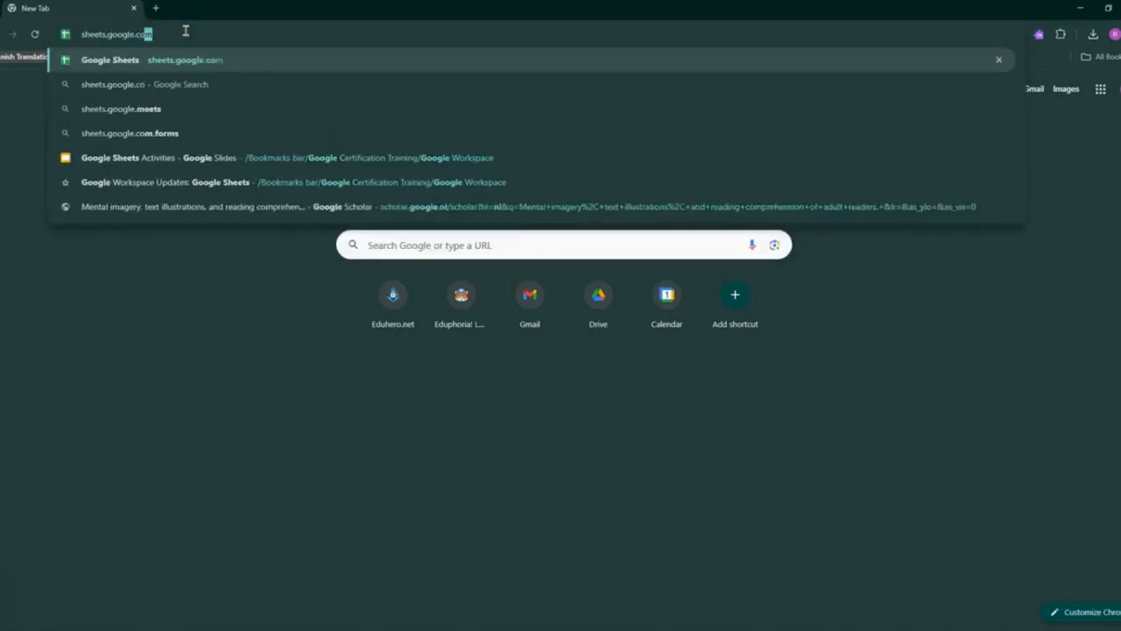
key("Return")
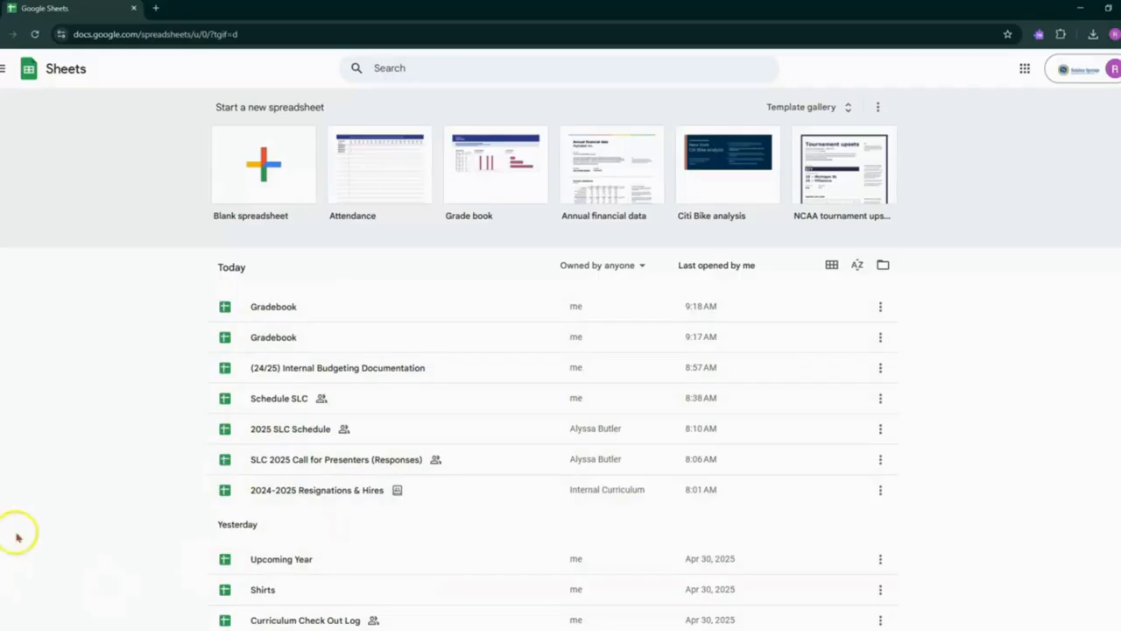
Create a blank spreadsheet and name it "Gradebook"
left_click(244, 174)
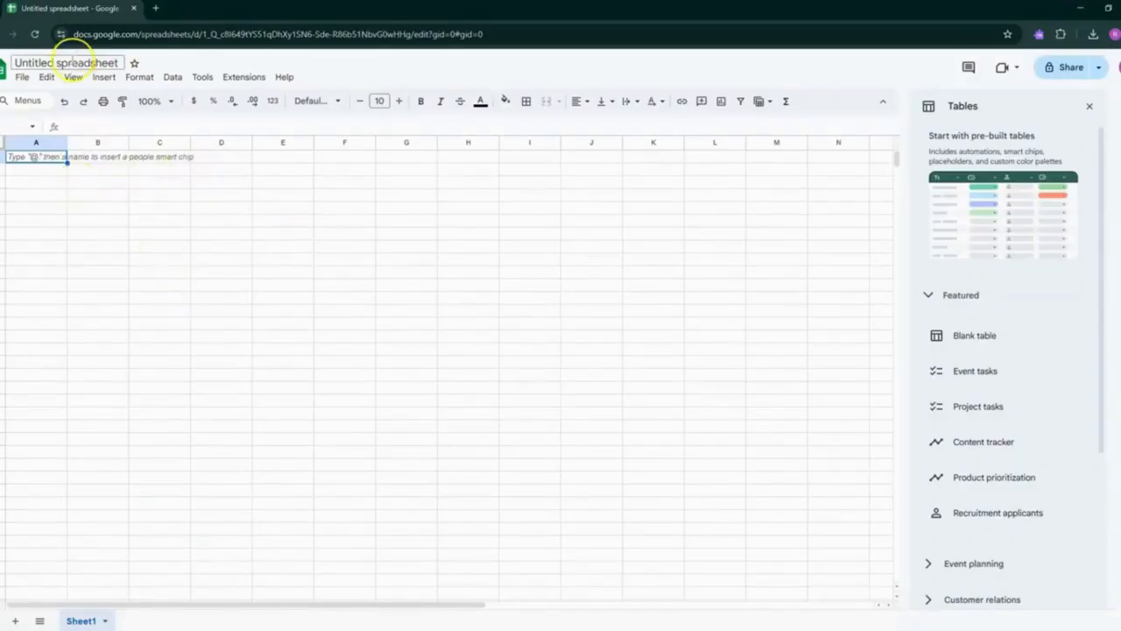
left_click(70, 63)
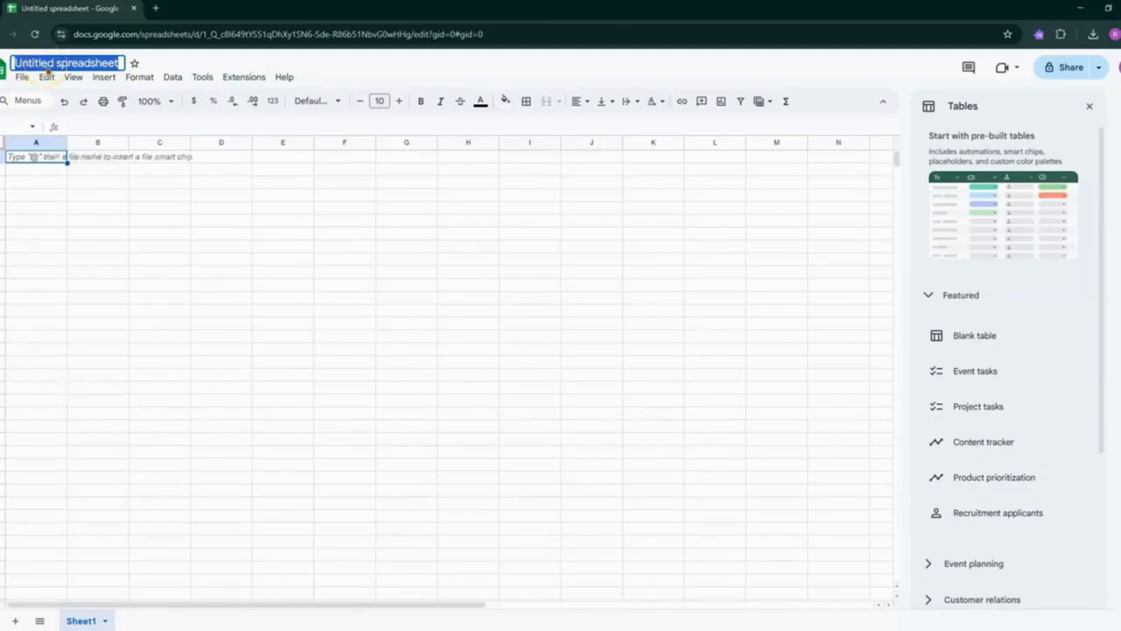
type("Gradebook")
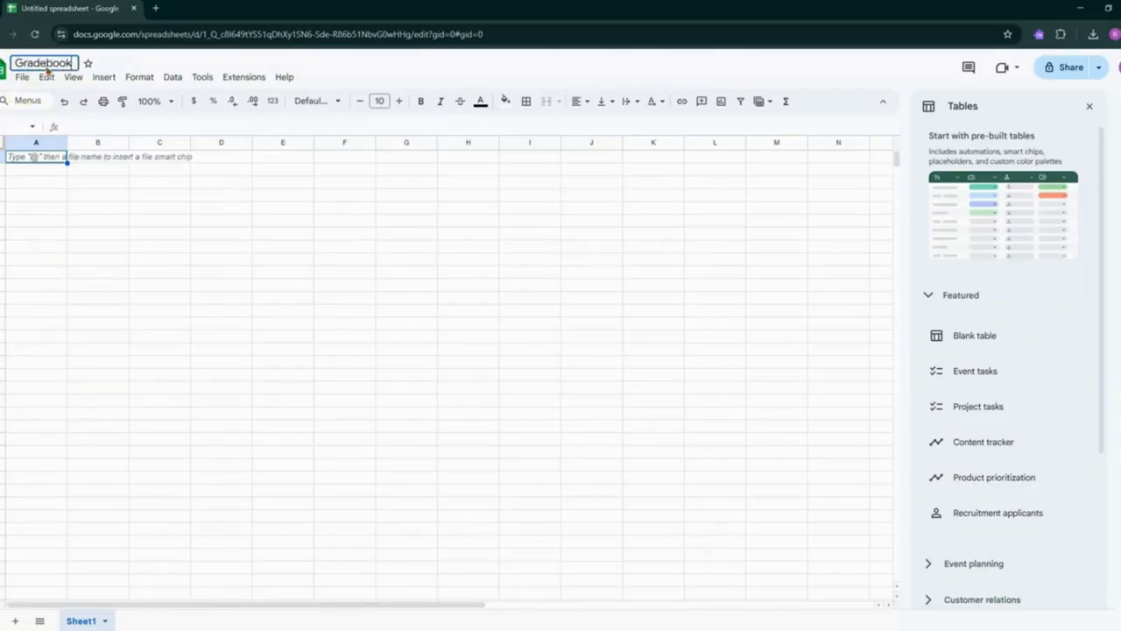
left_click(77, 172)
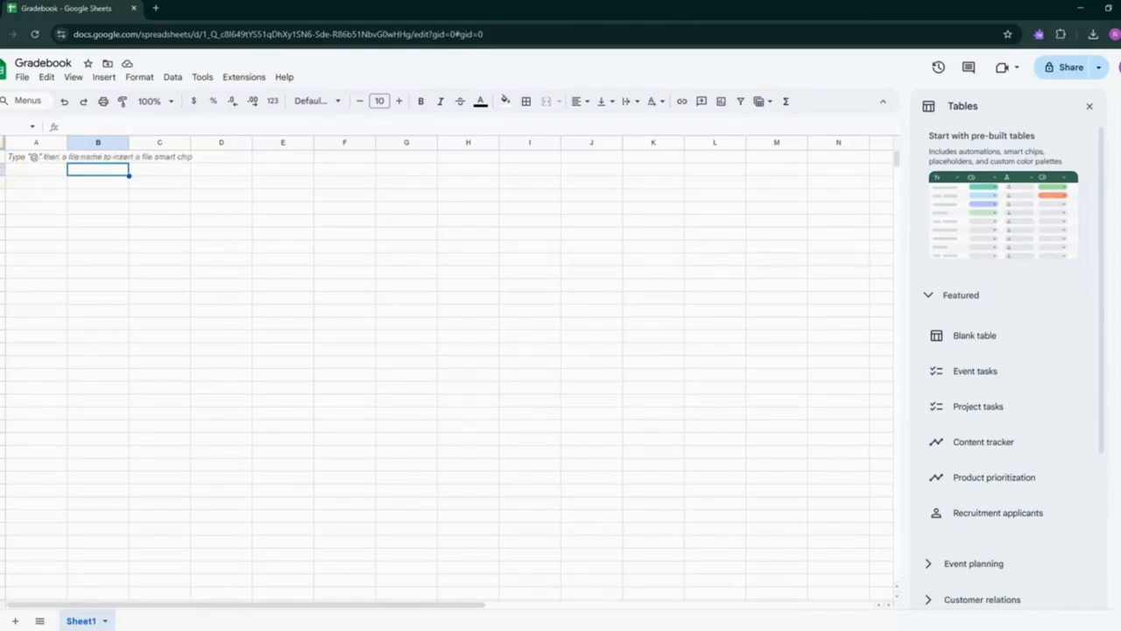
Freeze the first row of the sheet so it can serve as the header row
left_click(12, 159)
left_click_drag(11, 158, 370, 156)
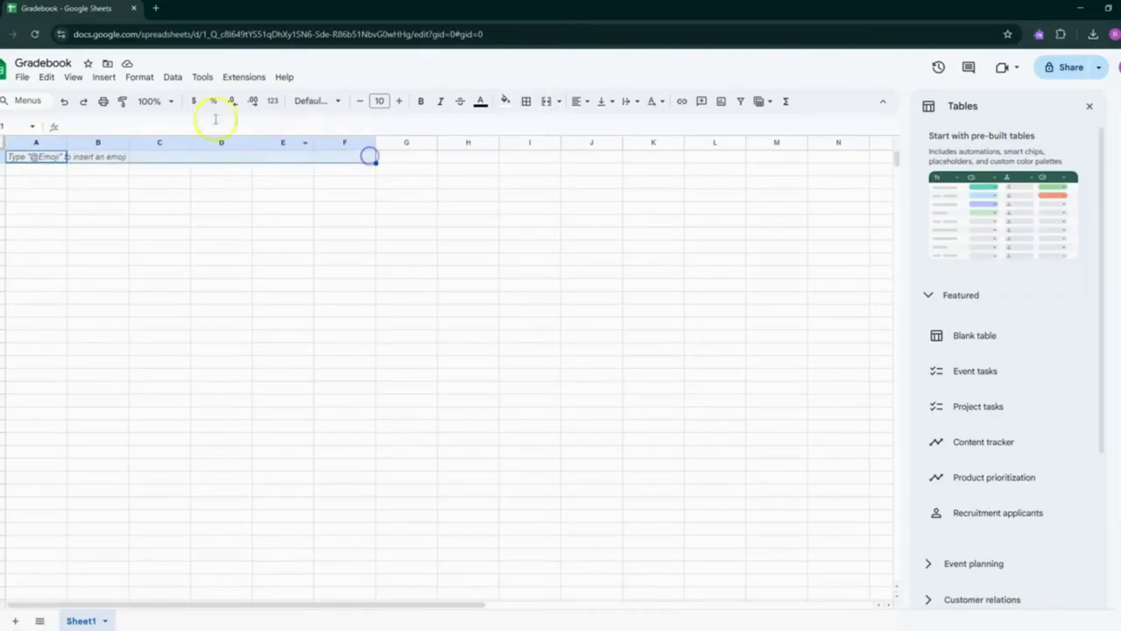
left_click(45, 78)
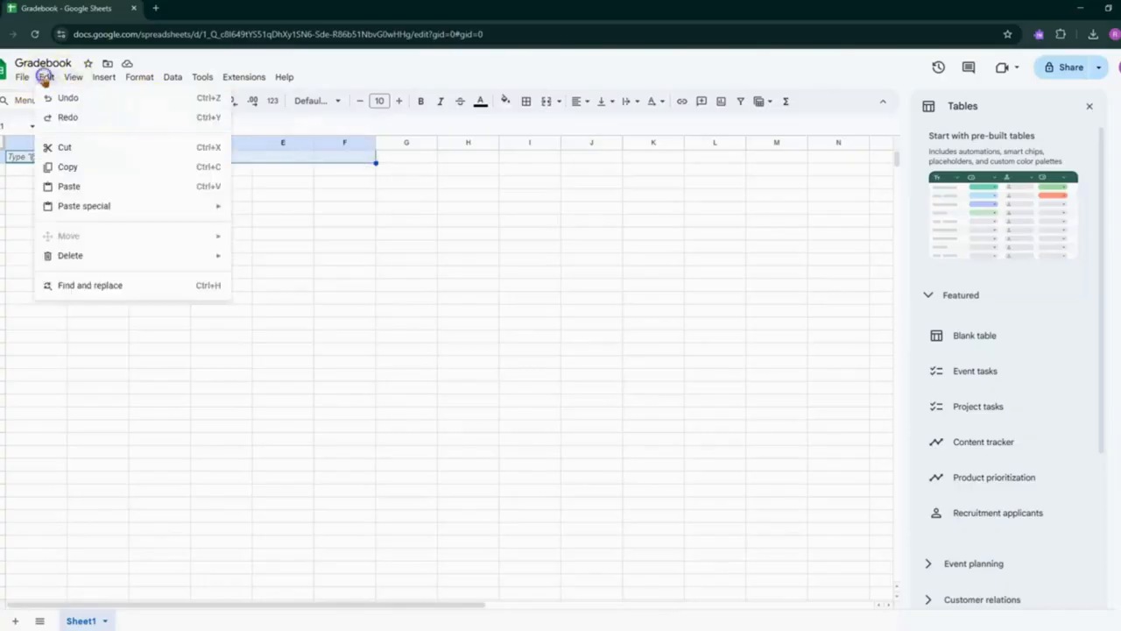
mouse_move(71, 81)
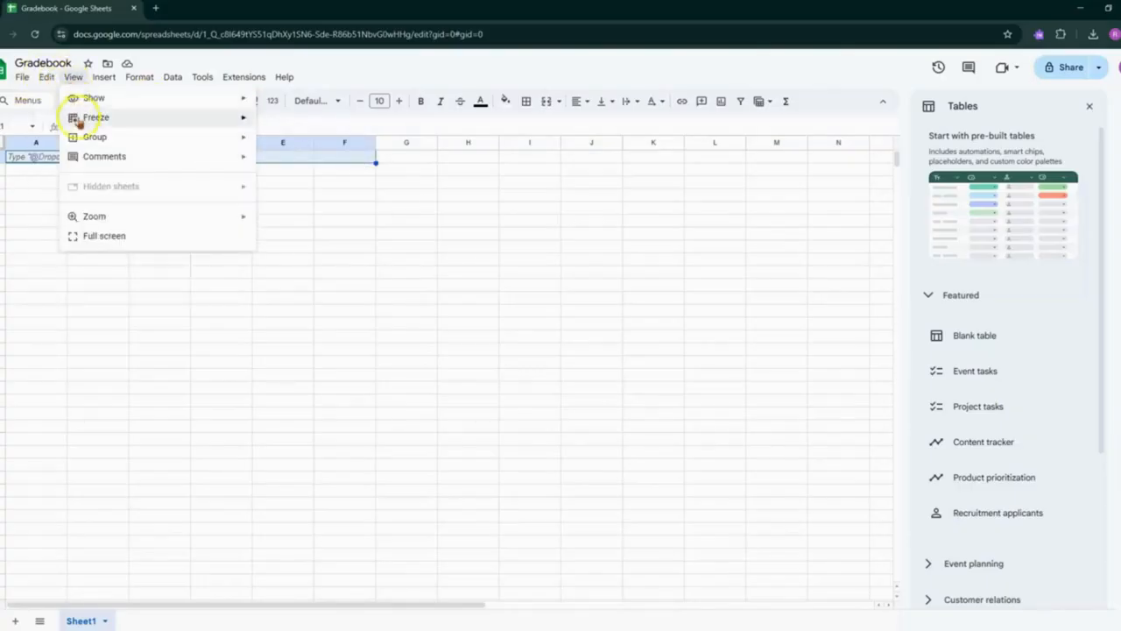
mouse_move(79, 123)
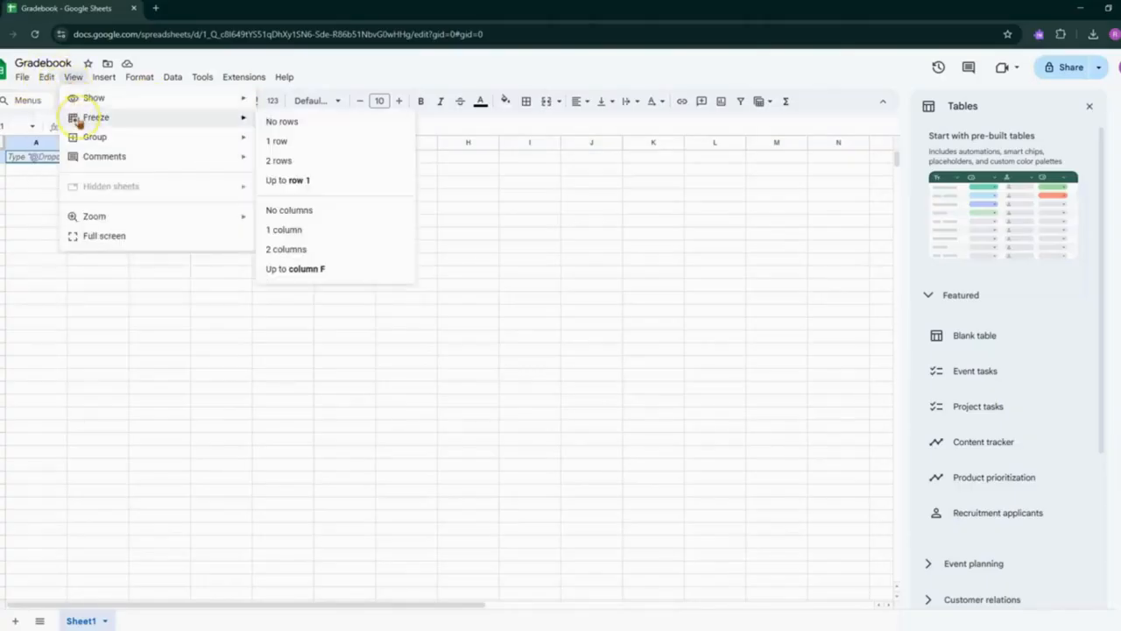
left_click(308, 149)
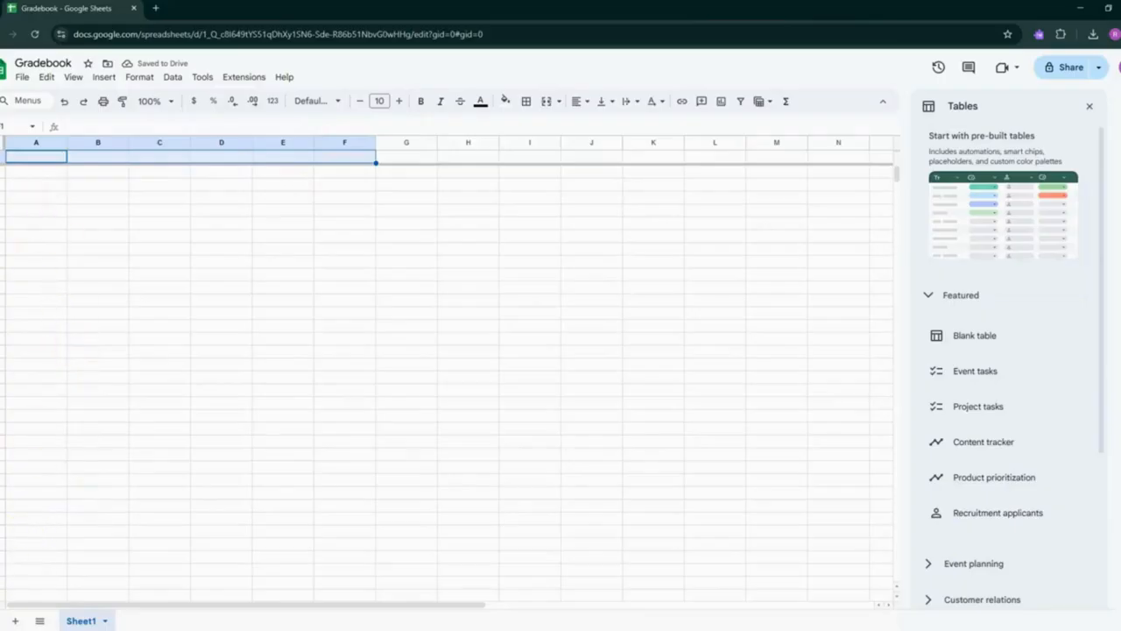
Enter "Data" in cell A1 and check how the frozen row behaves when viewing rows further down
left_click(40, 158)
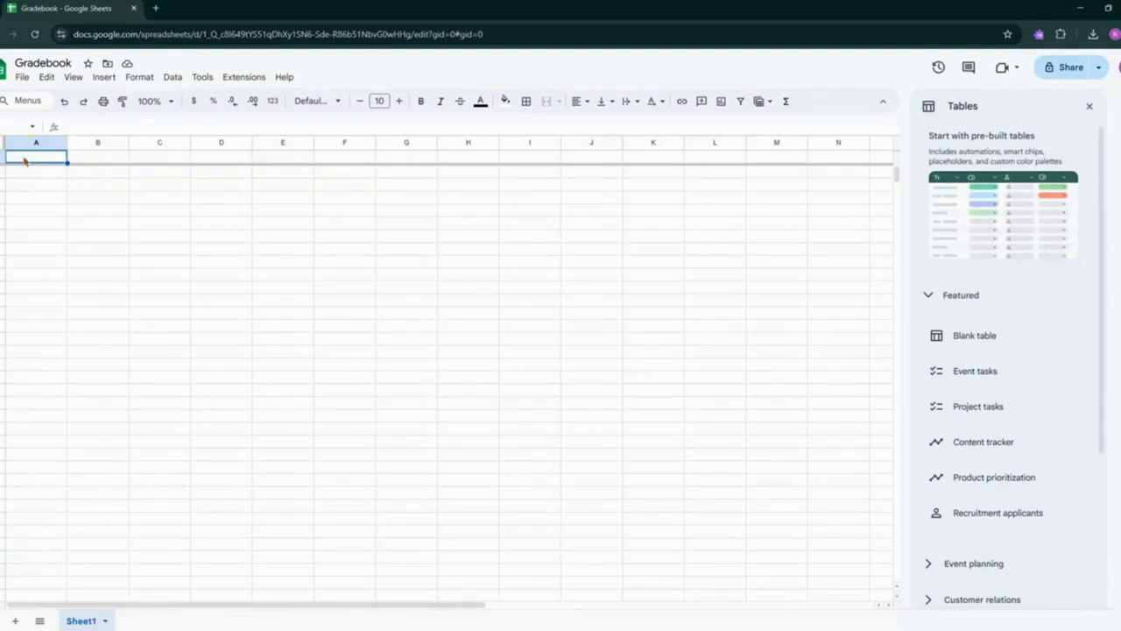
type("Data")
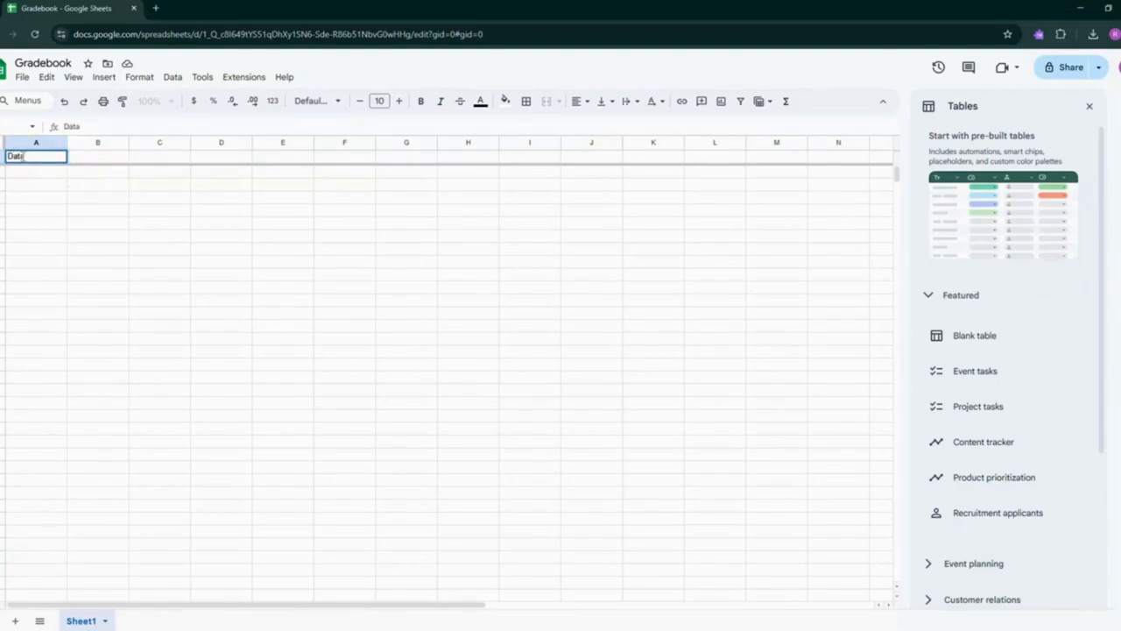
left_click(38, 155)
left_click(52, 176)
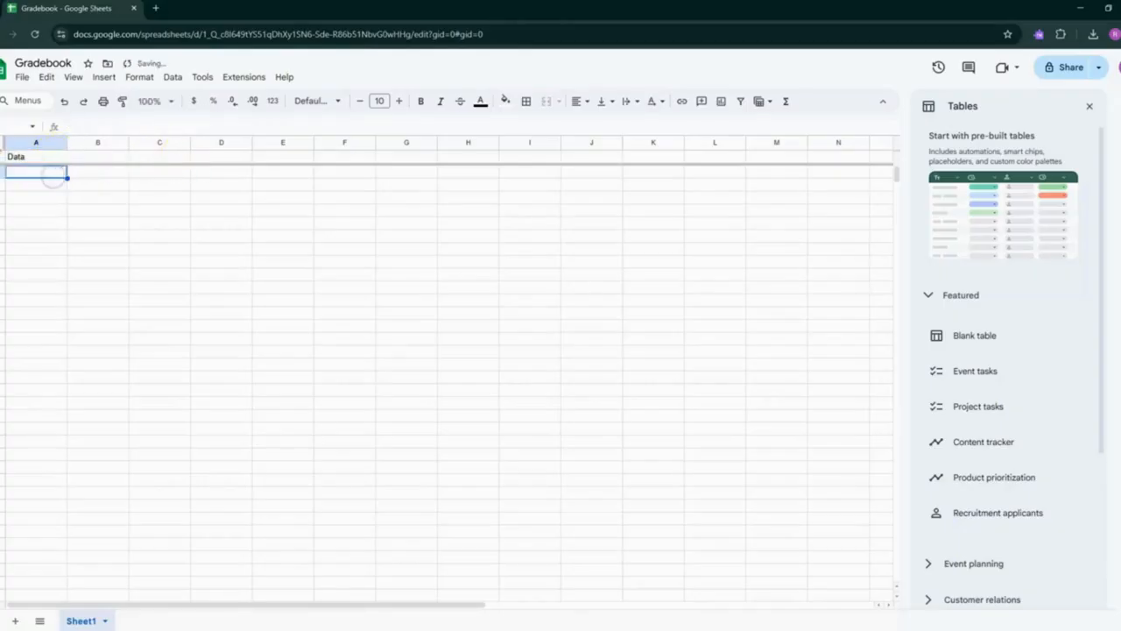
scroll(75, 184, "down", 4)
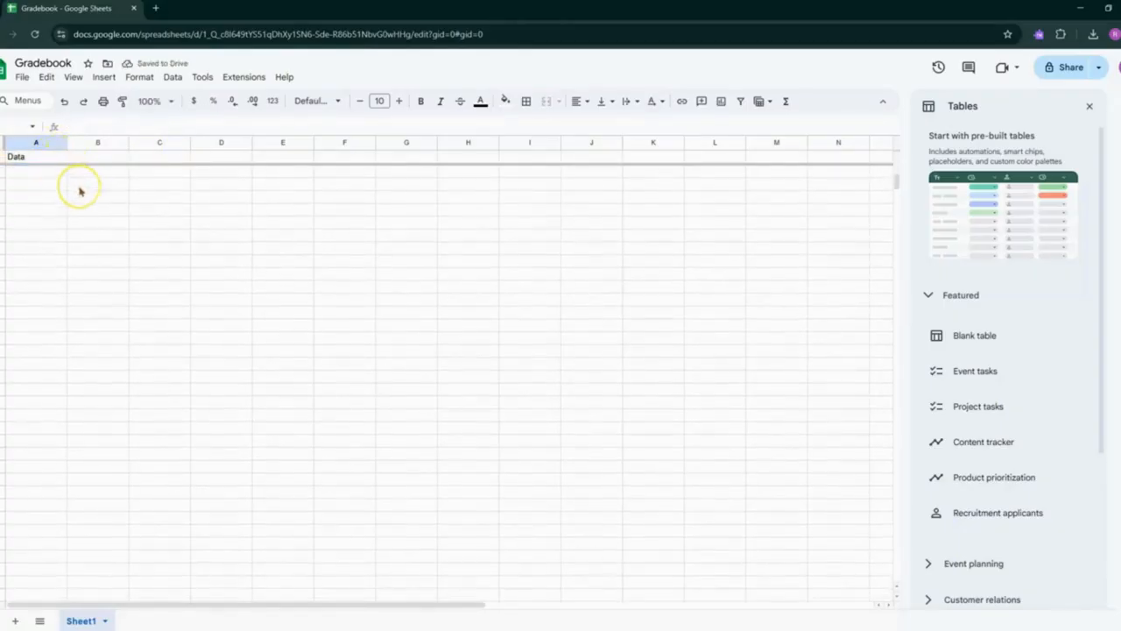
scroll(80, 191, "down", 8)
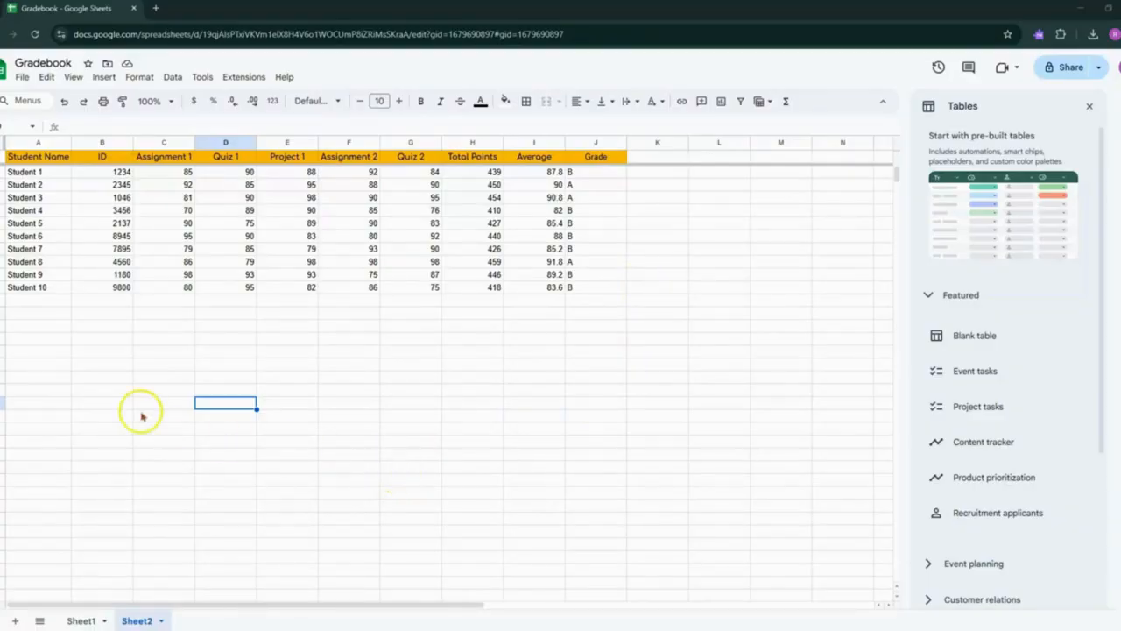
Undo the filled Total Points, Average and Grade results, and enter =SUM(C2:G2) as Student 1's Total Points
key("ctrl+z")
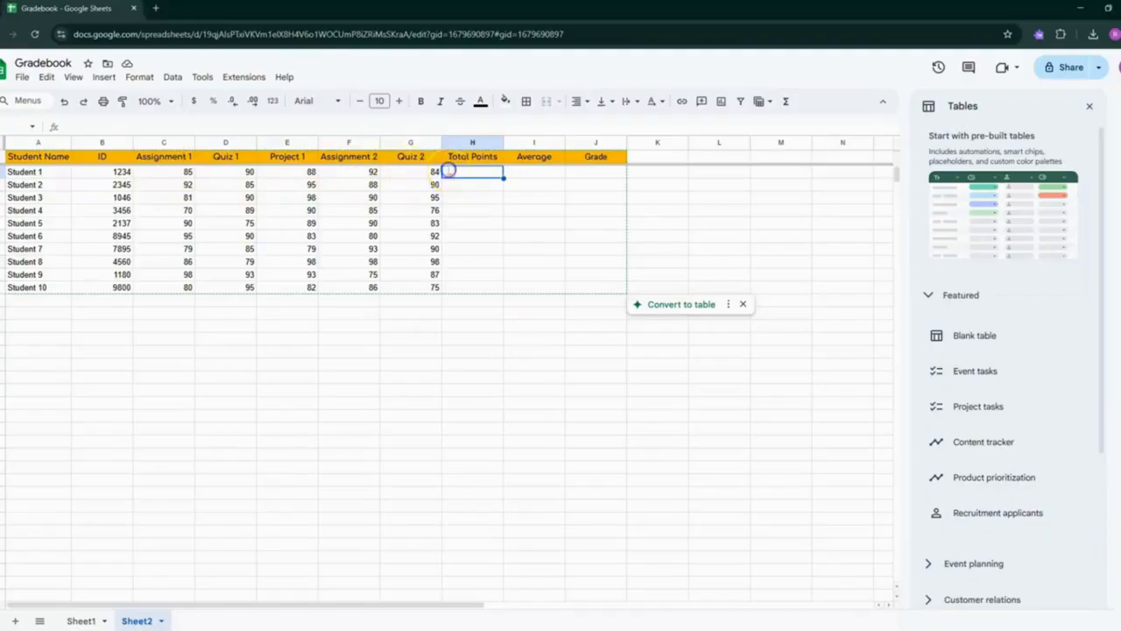
double_click(478, 173)
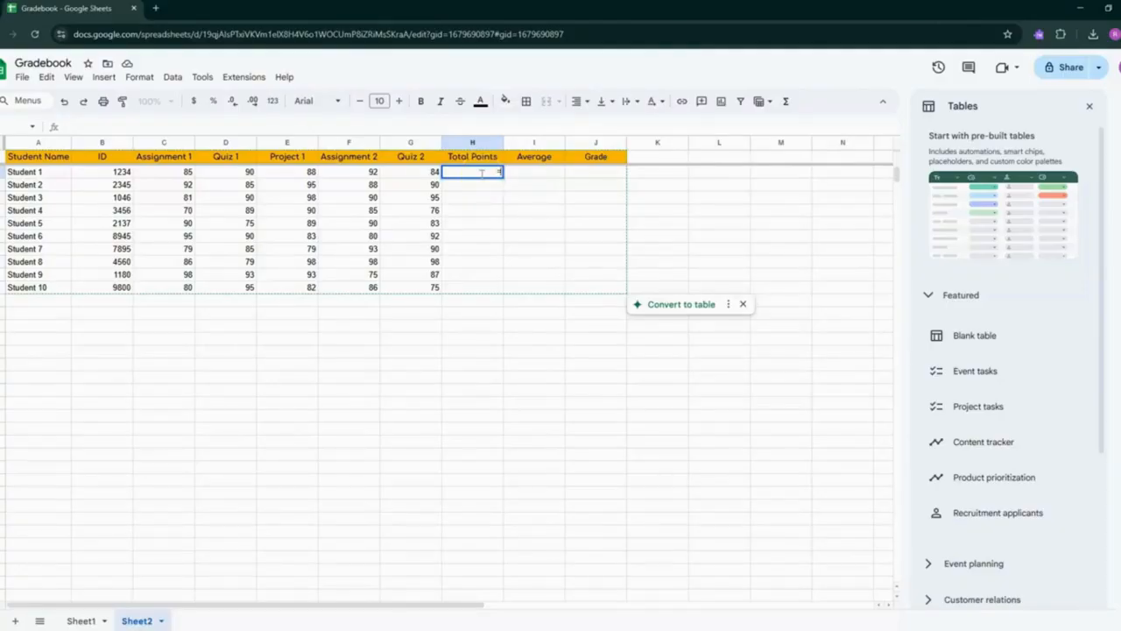
type("=")
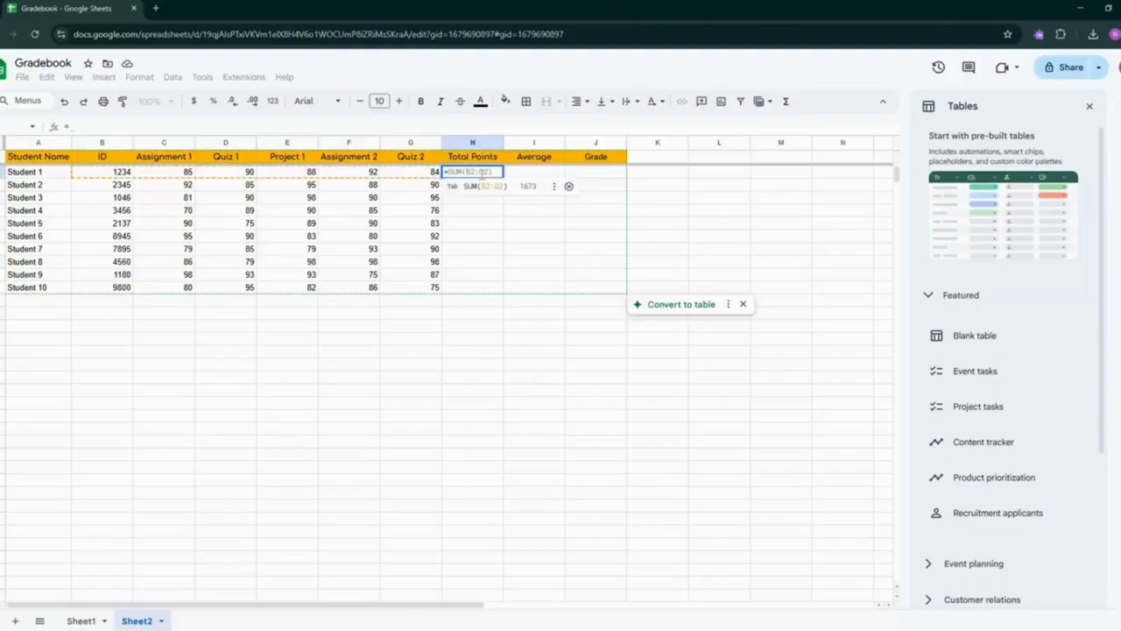
type("SUM")
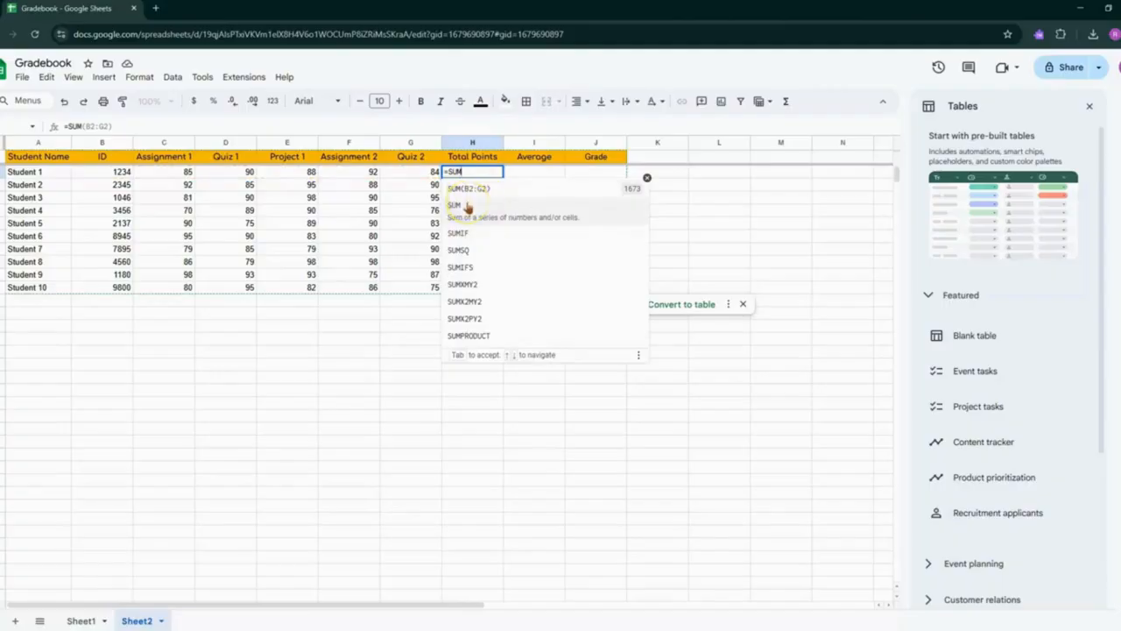
left_click(467, 207)
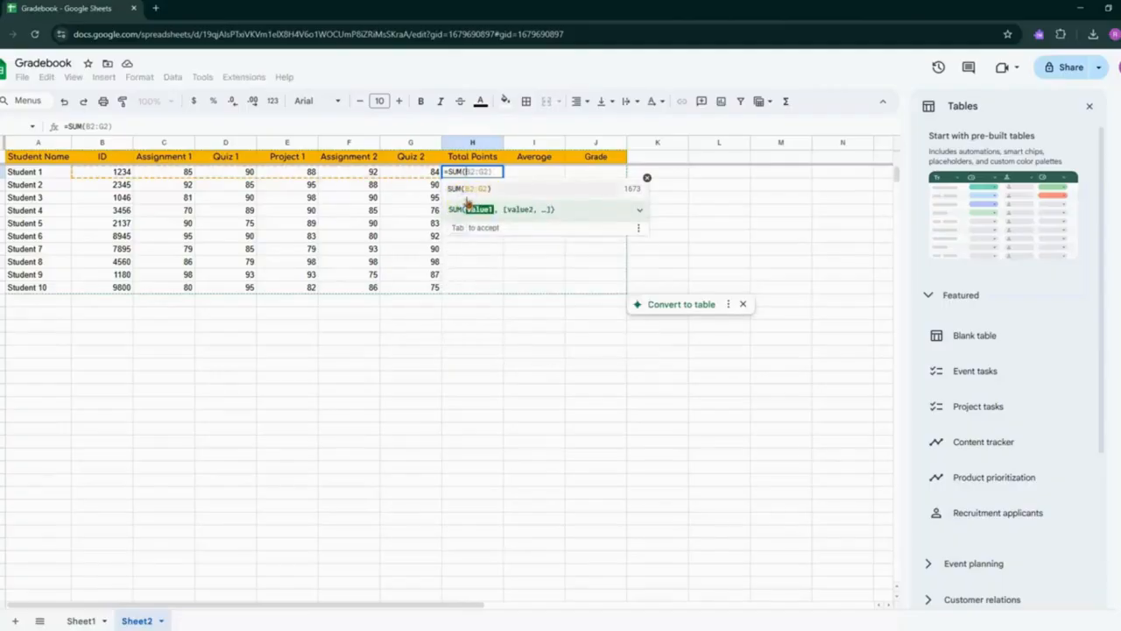
left_click(154, 174)
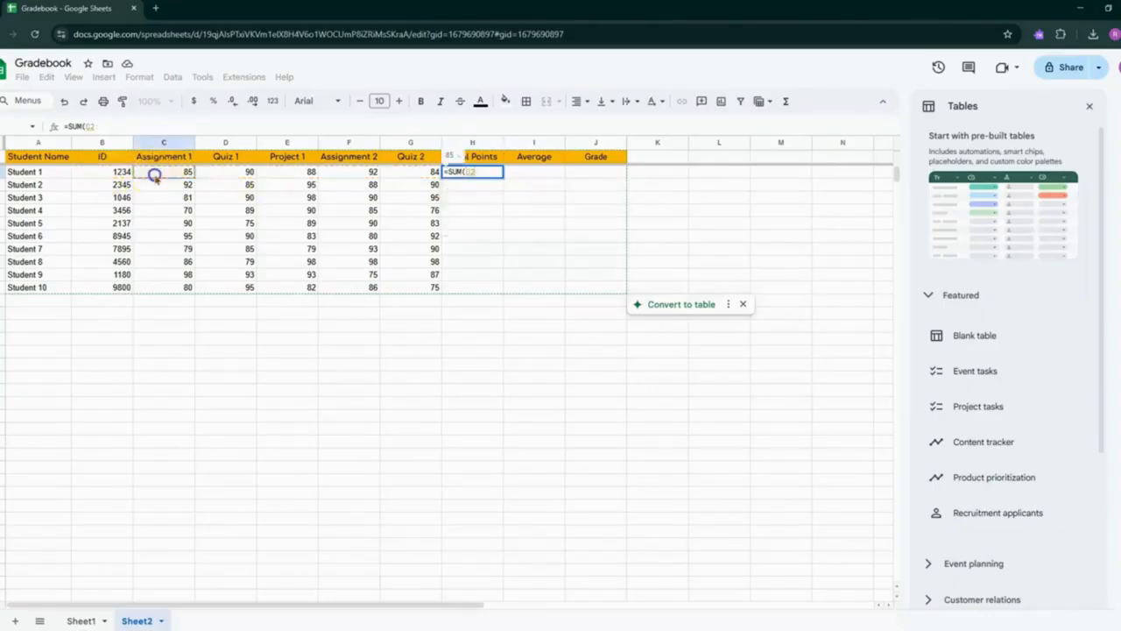
left_click_drag(155, 175, 398, 169)
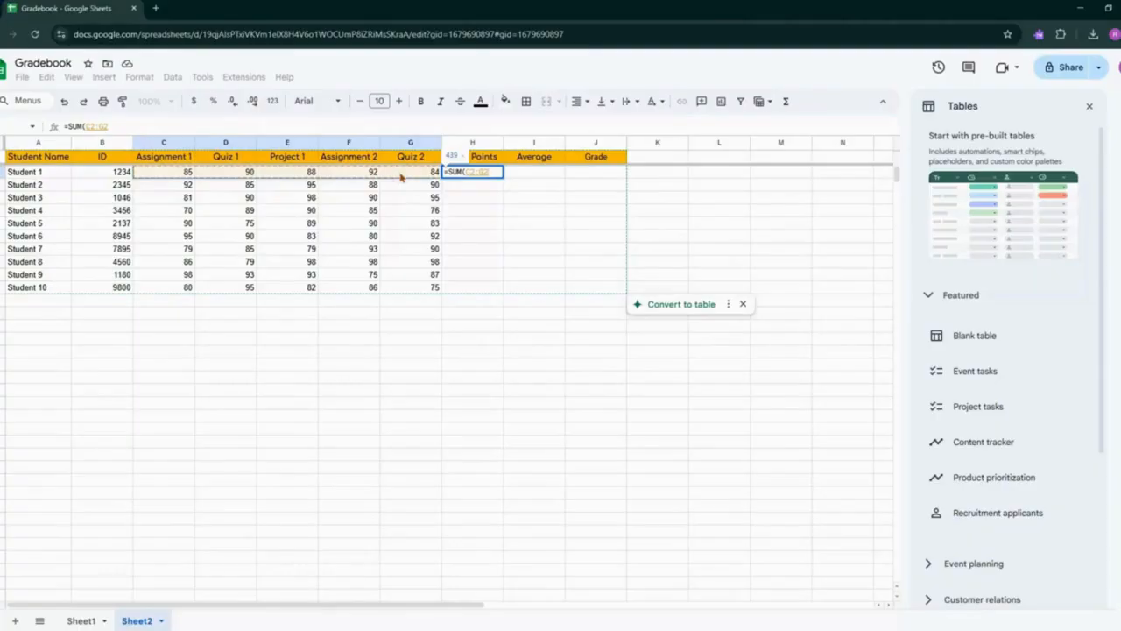
type(")")
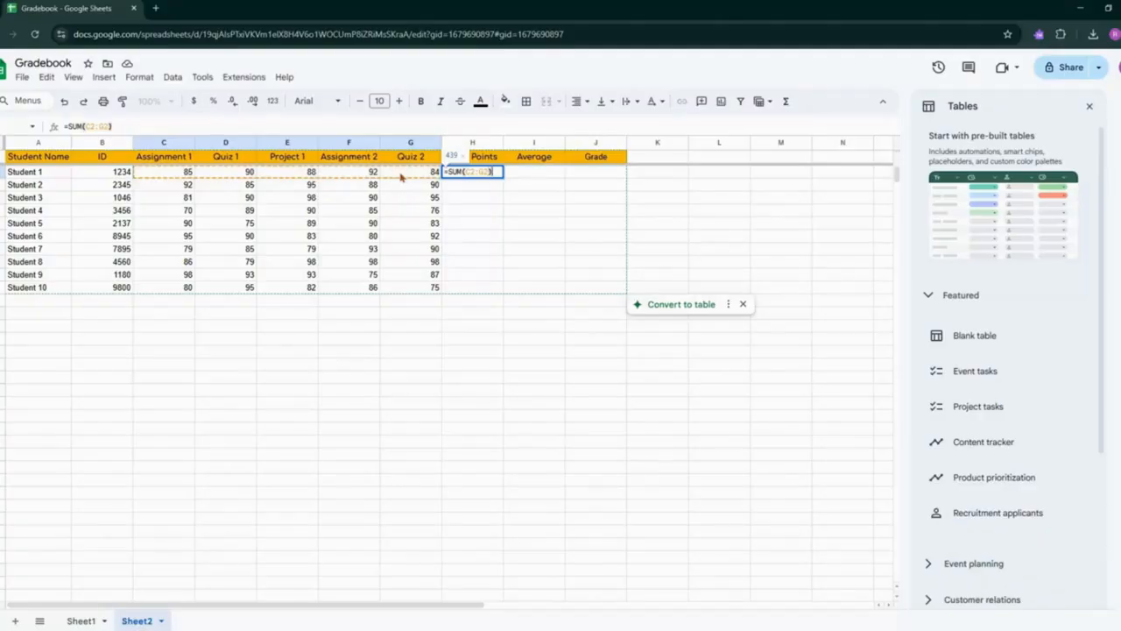
left_click(404, 177)
key("Return")
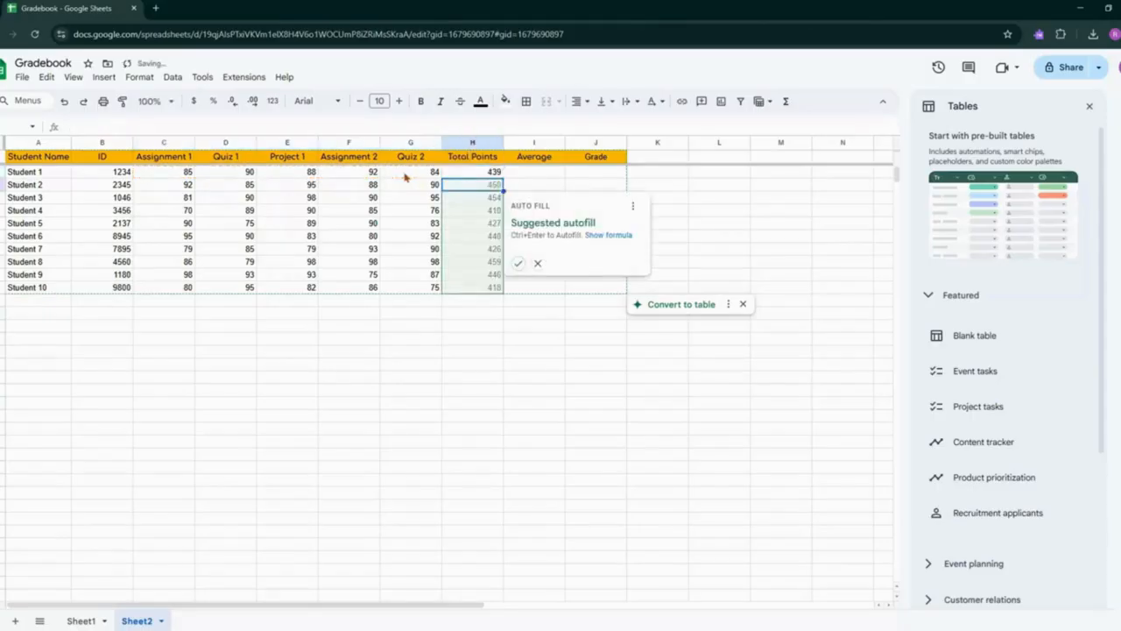
Accept the suggested autofill of the sum formula for the remaining students in the Total Points column
left_click(486, 177)
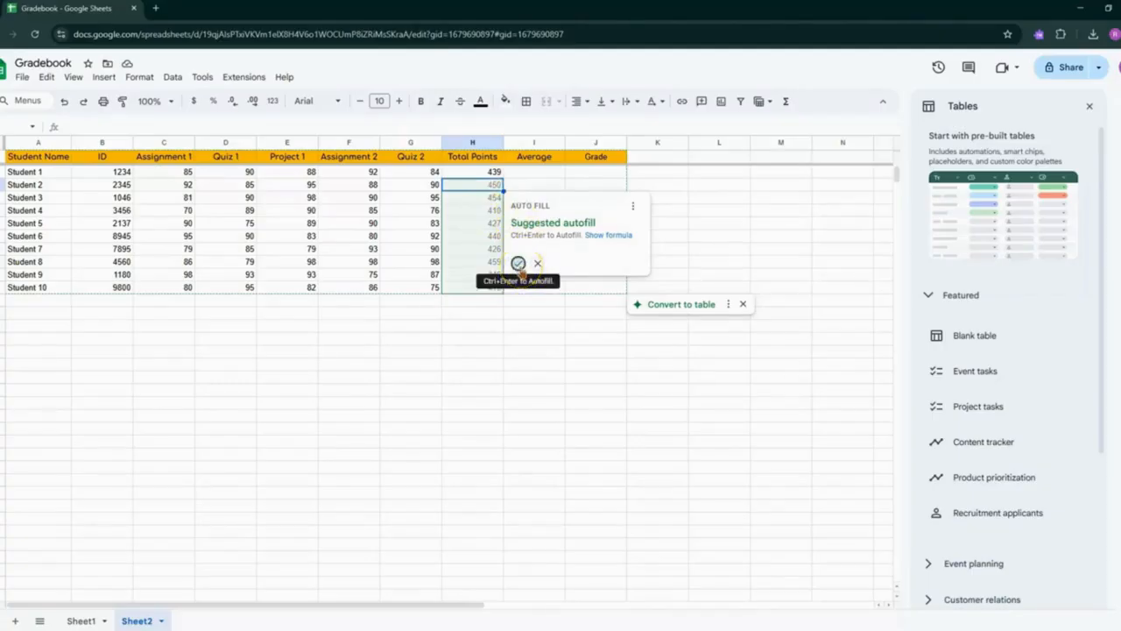
left_click(517, 264)
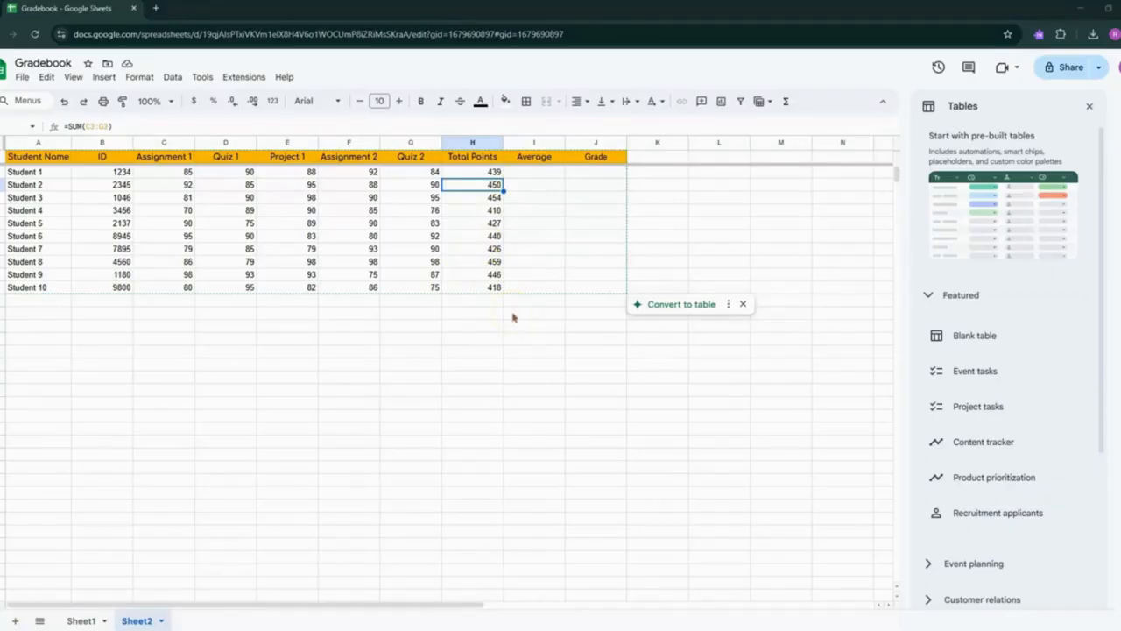
Enter =AVERAGE(C2:G2) as Student 1's Average and accept the suggested autofill for the remaining students
left_click(531, 174)
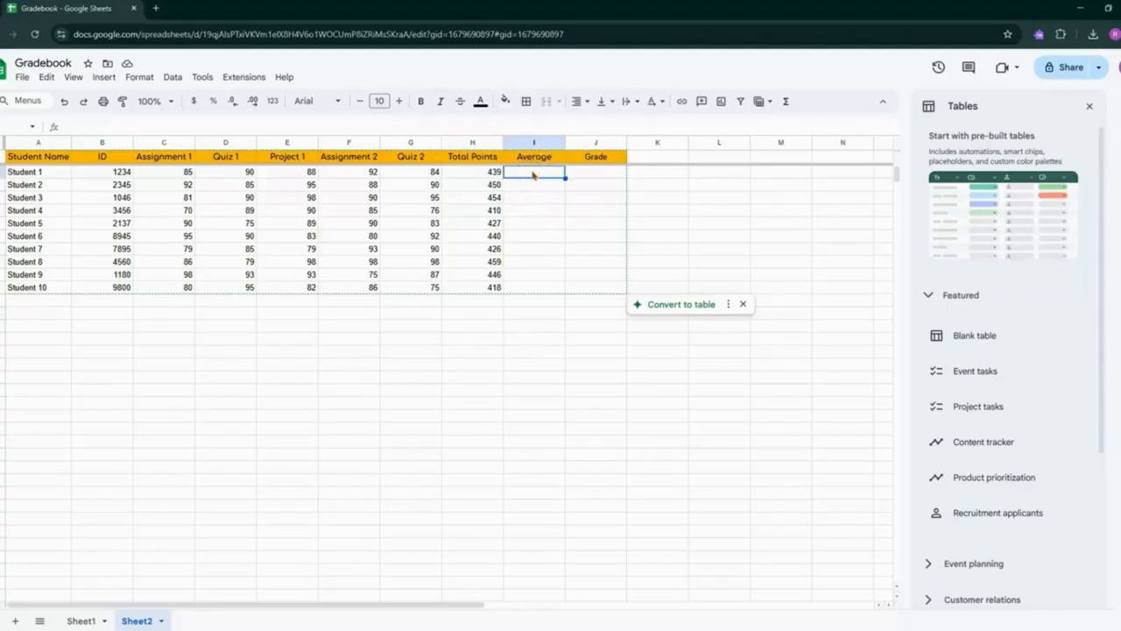
type("=")
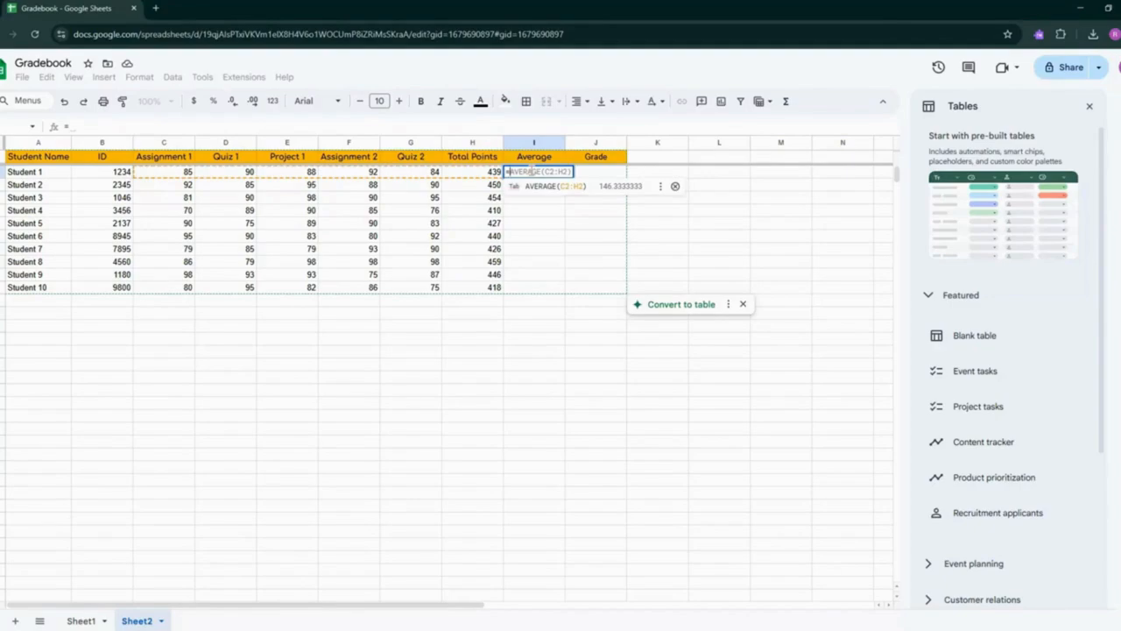
type("average")
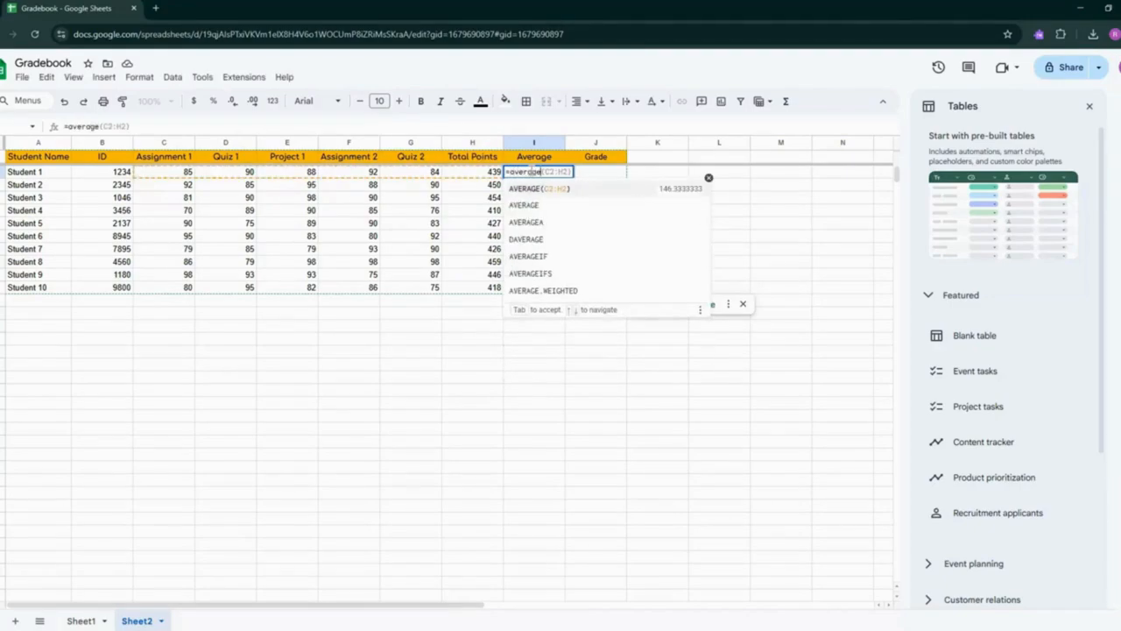
left_click(533, 191)
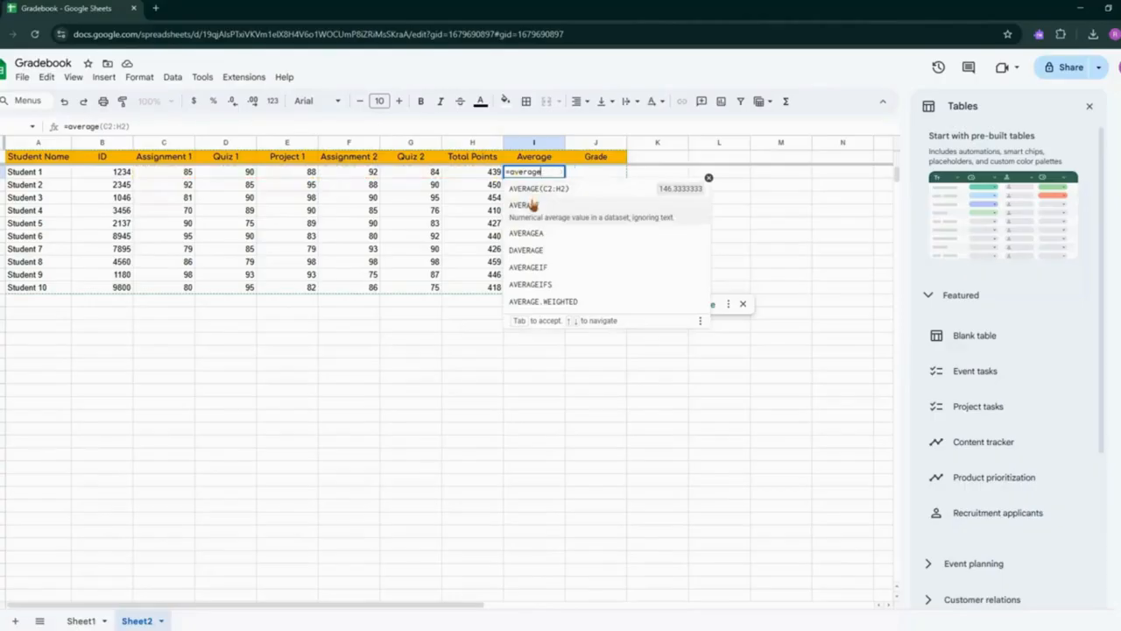
left_click(529, 204)
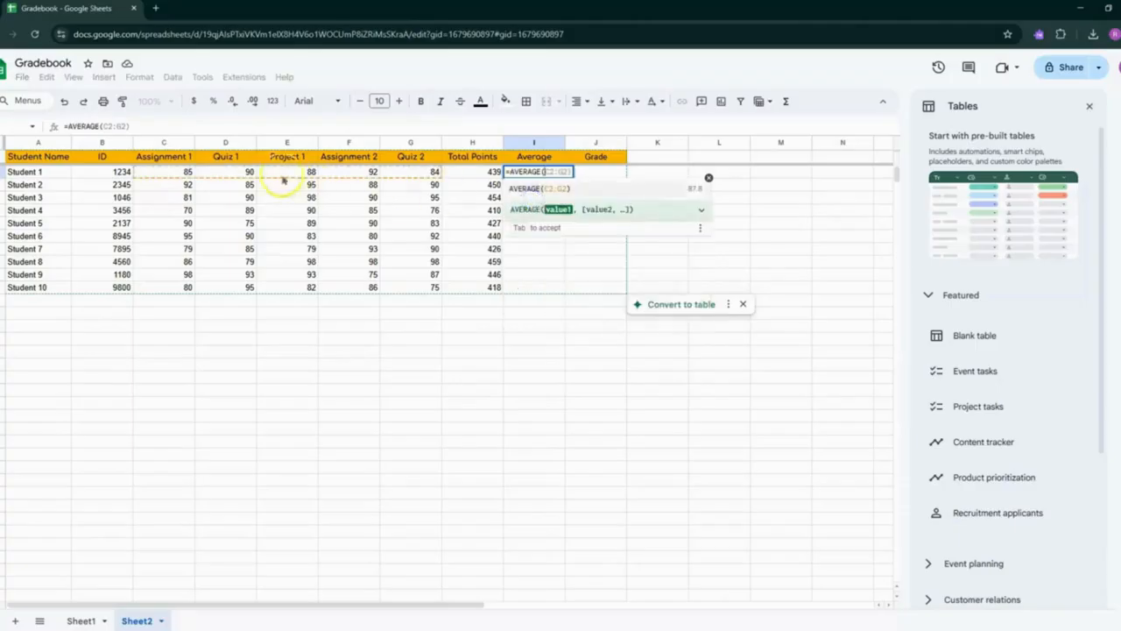
left_click_drag(181, 172, 395, 171)
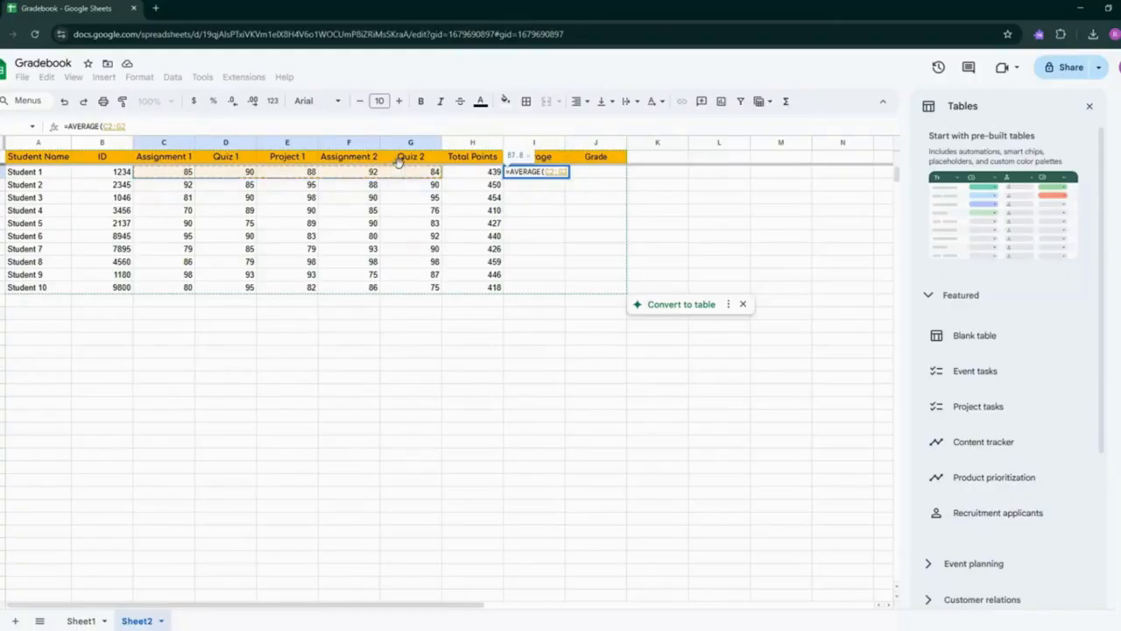
type(")")
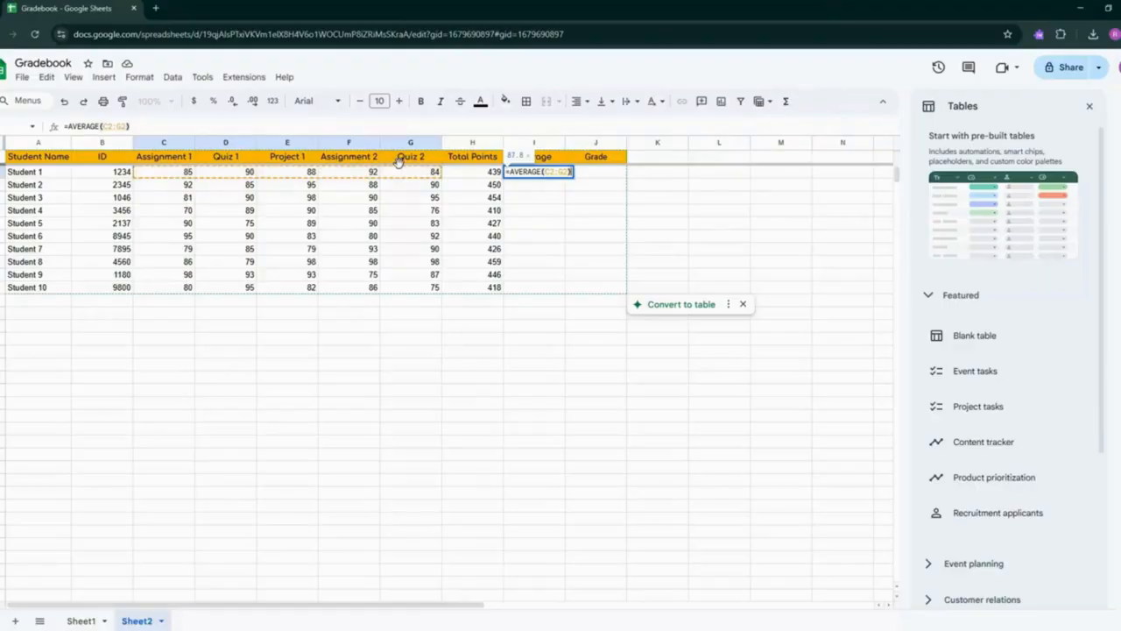
key("Return")
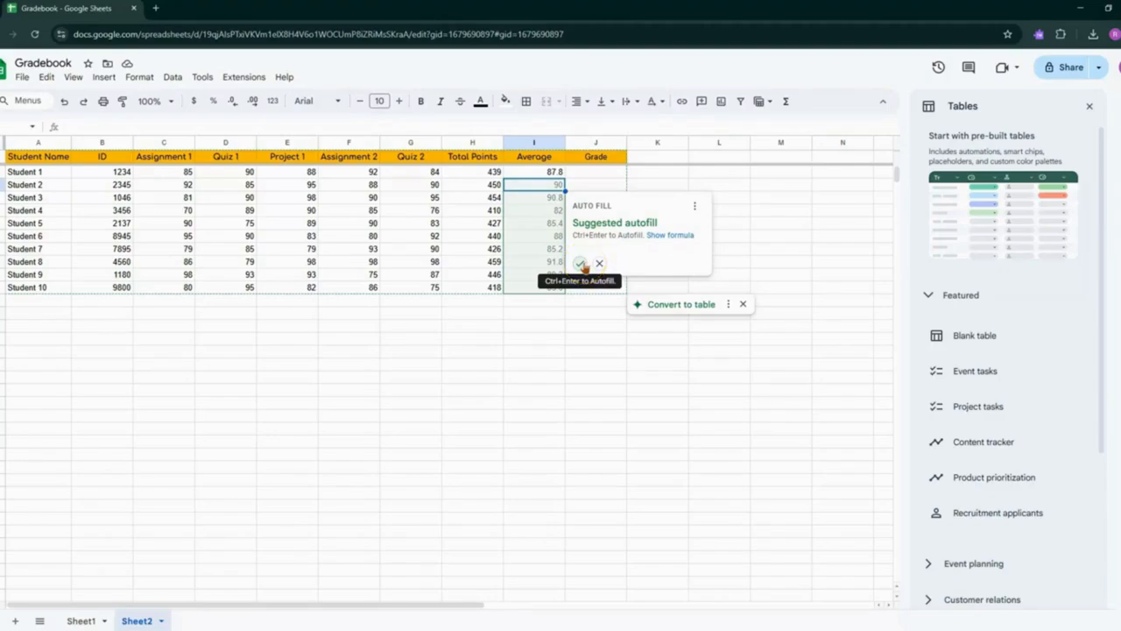
left_click(580, 263)
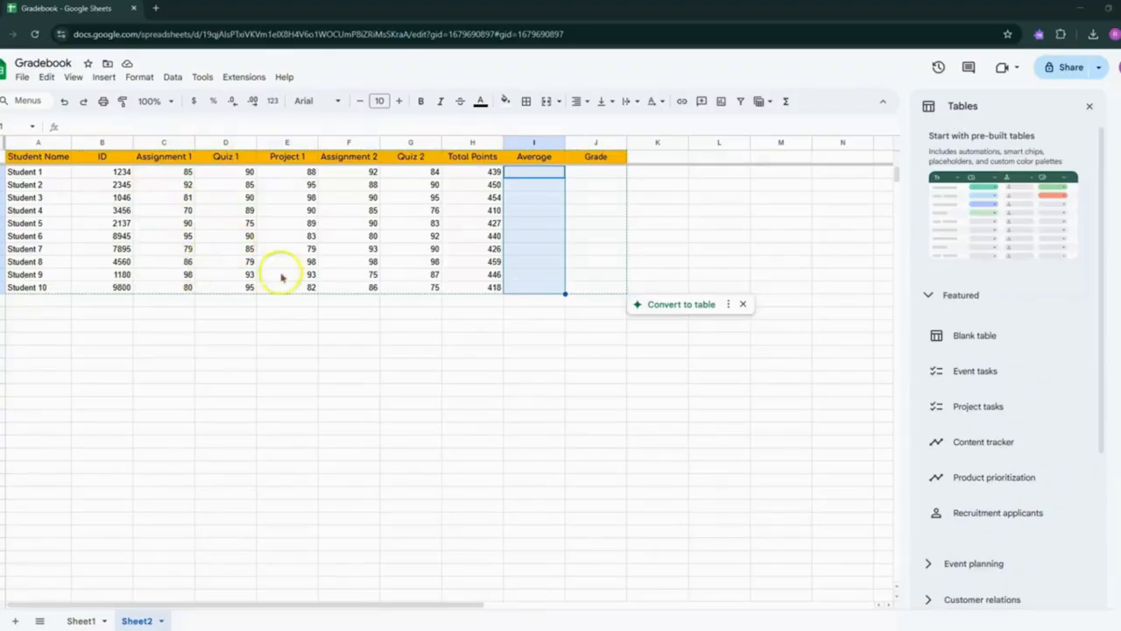
Begin an AVERAGE.WEIGHTED formula in Student 1's Average cell, with the Assignment 1 score (C2) weighted 25%
double_click(519, 172)
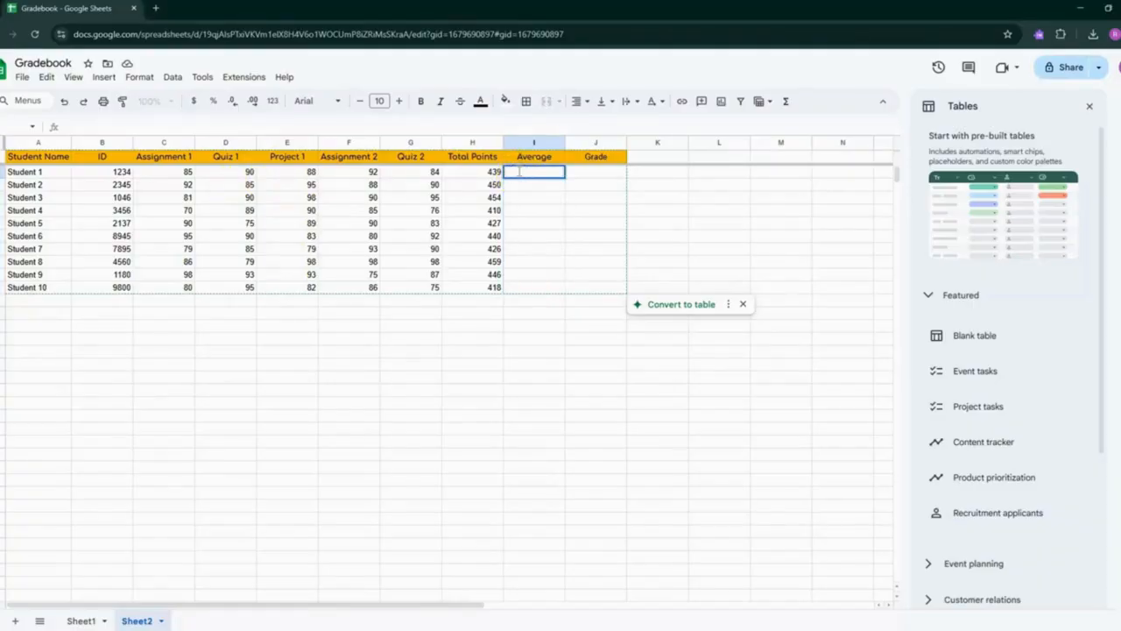
type("=Av")
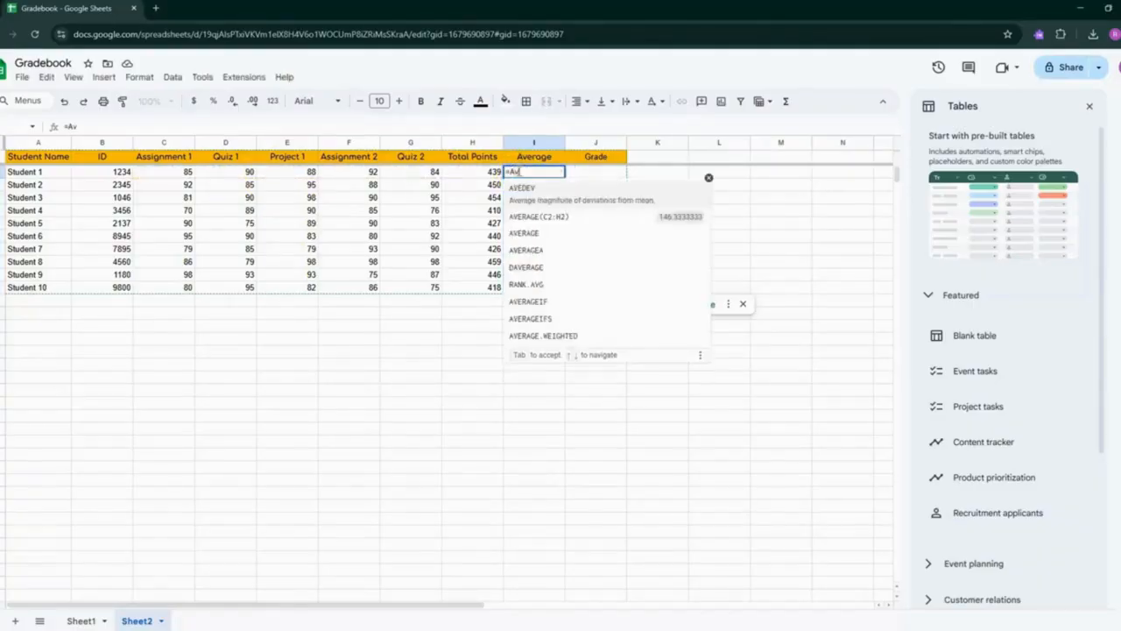
type("erage.")
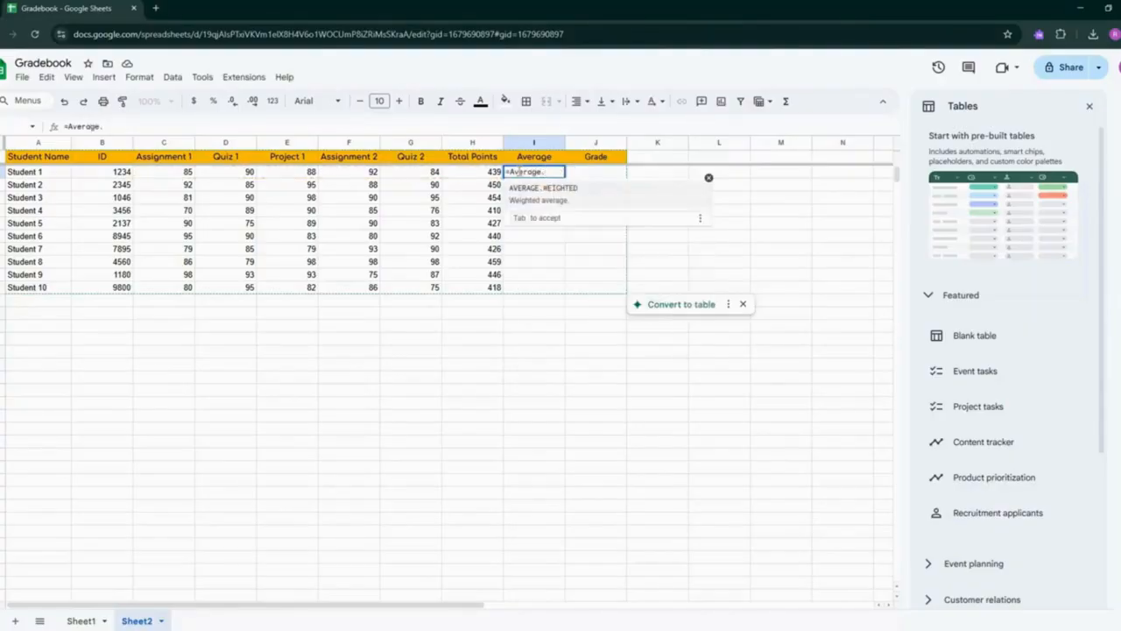
left_click(540, 194)
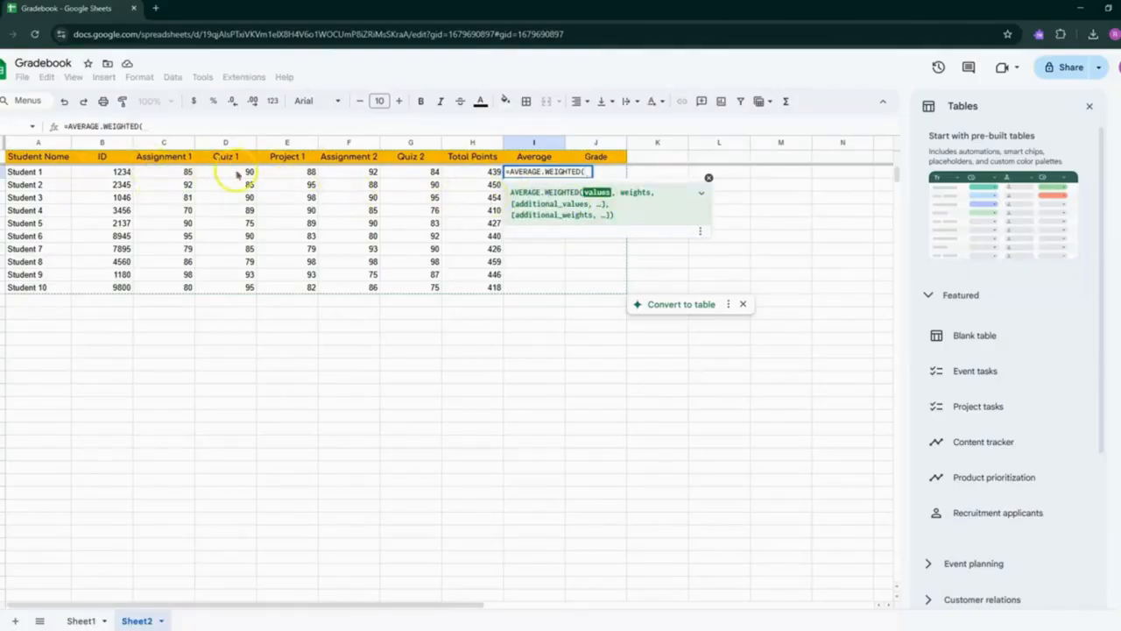
left_click(169, 172)
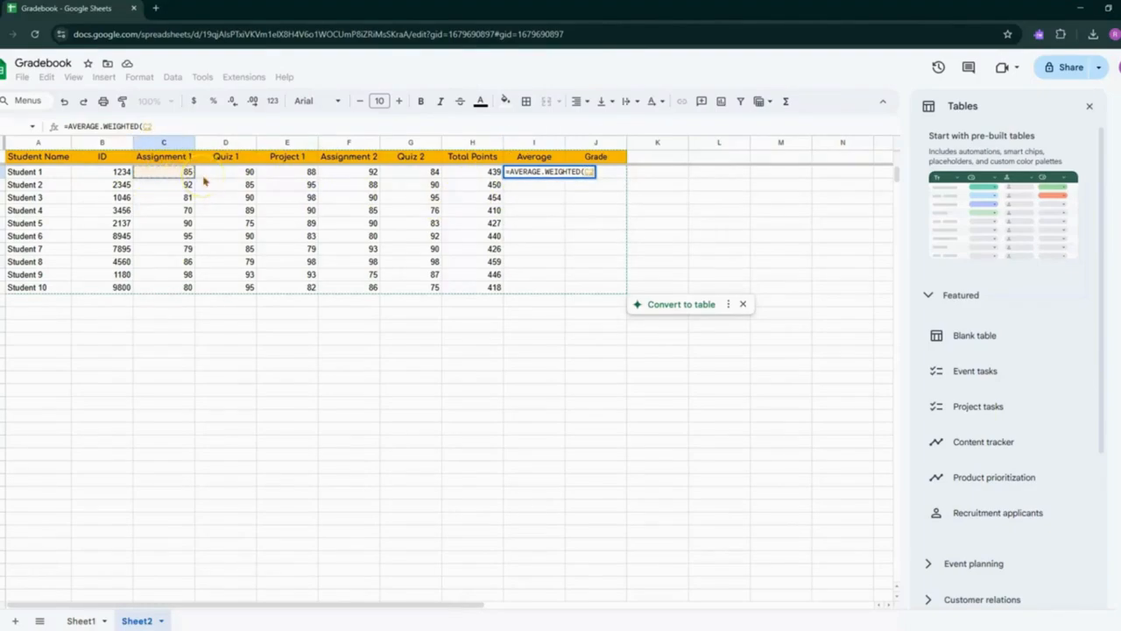
type(",")
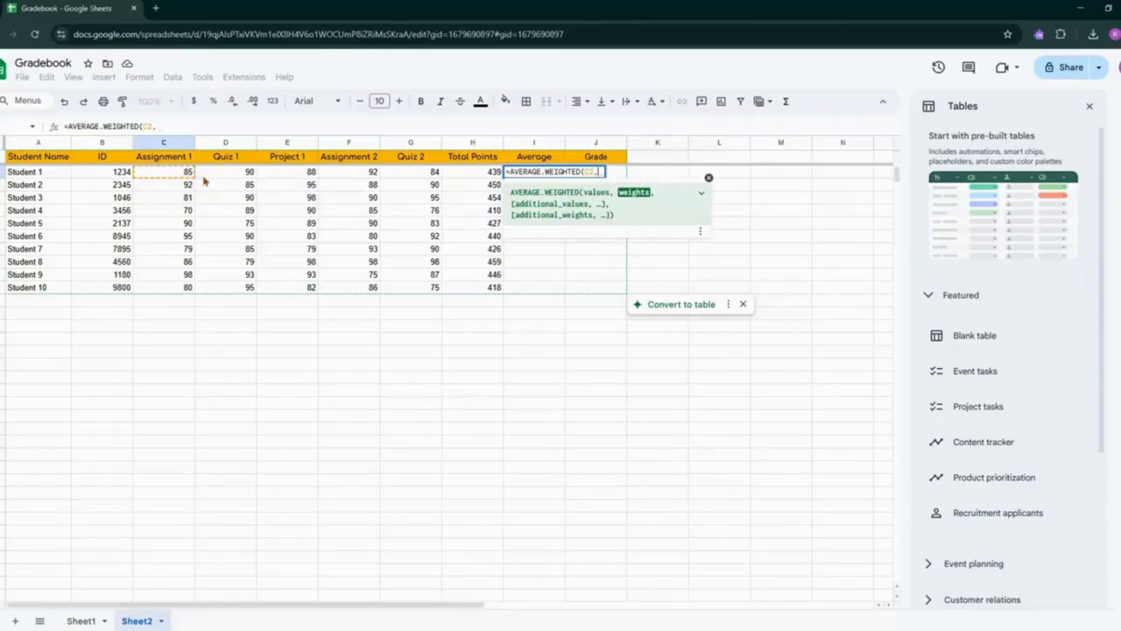
type("25%")
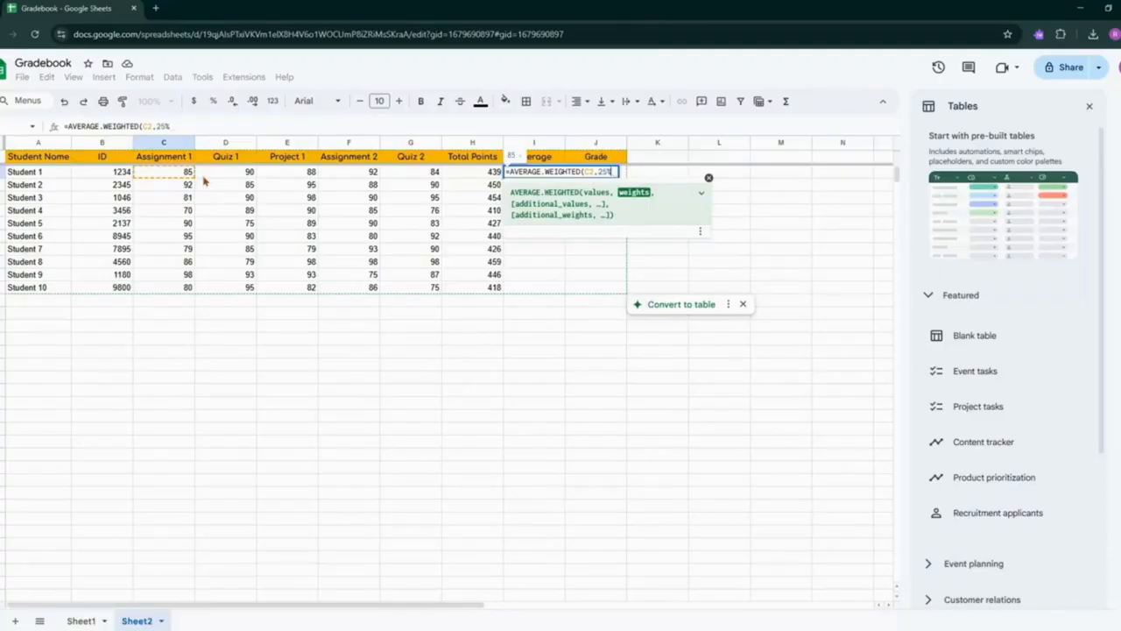
type(",")
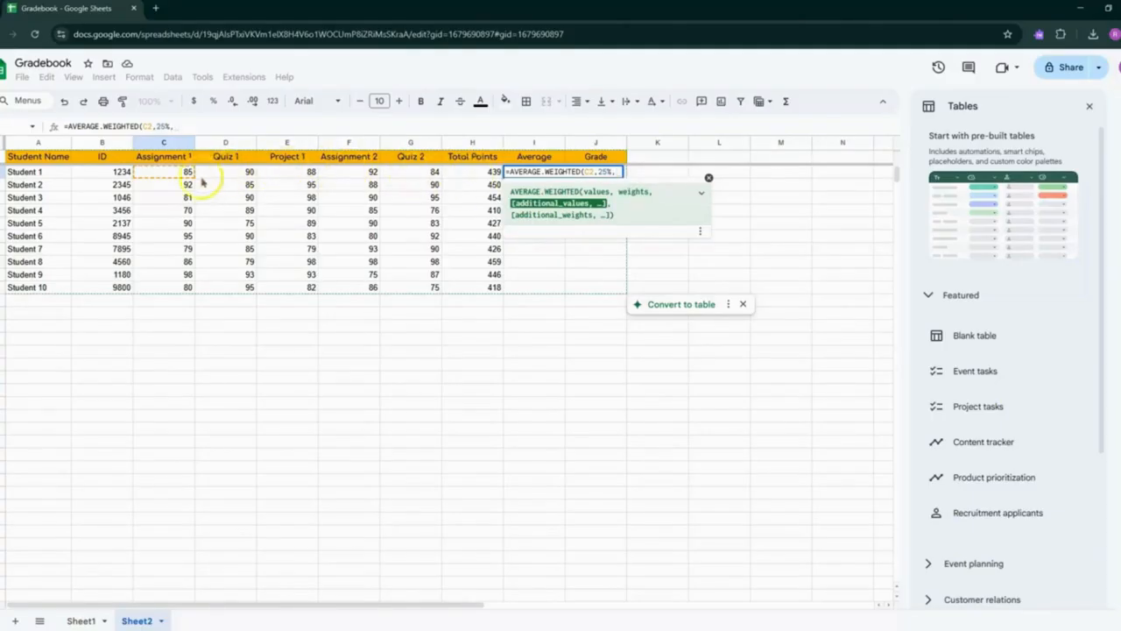
Add Student 1's Quiz 1 score (D2) to the weighted average formula with a weight of 50%
left_click(211, 173)
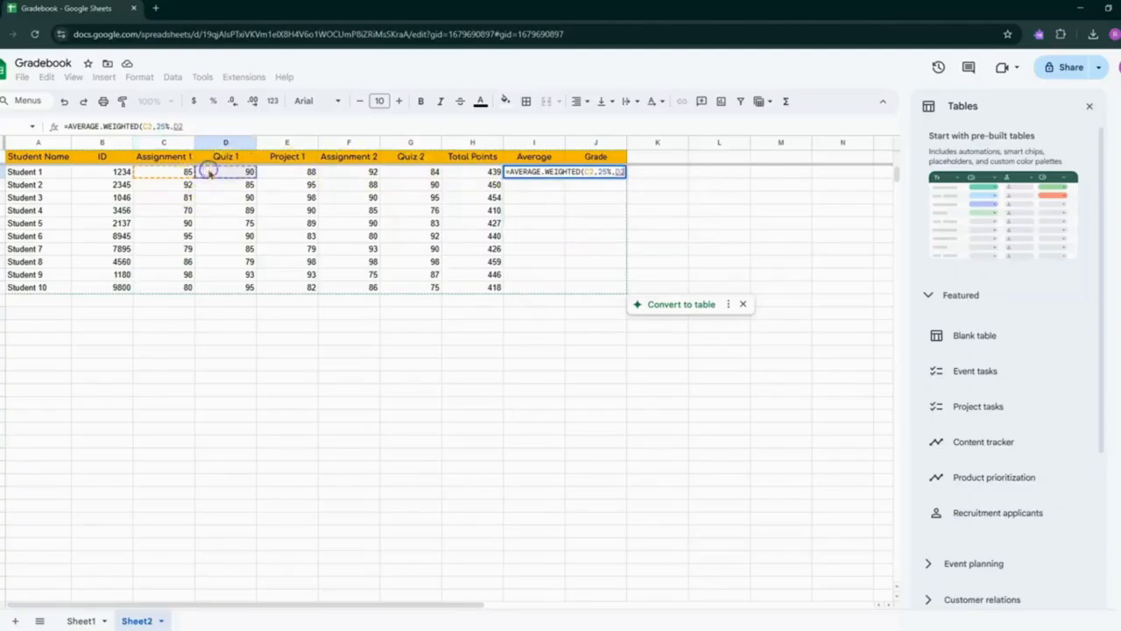
type(",")
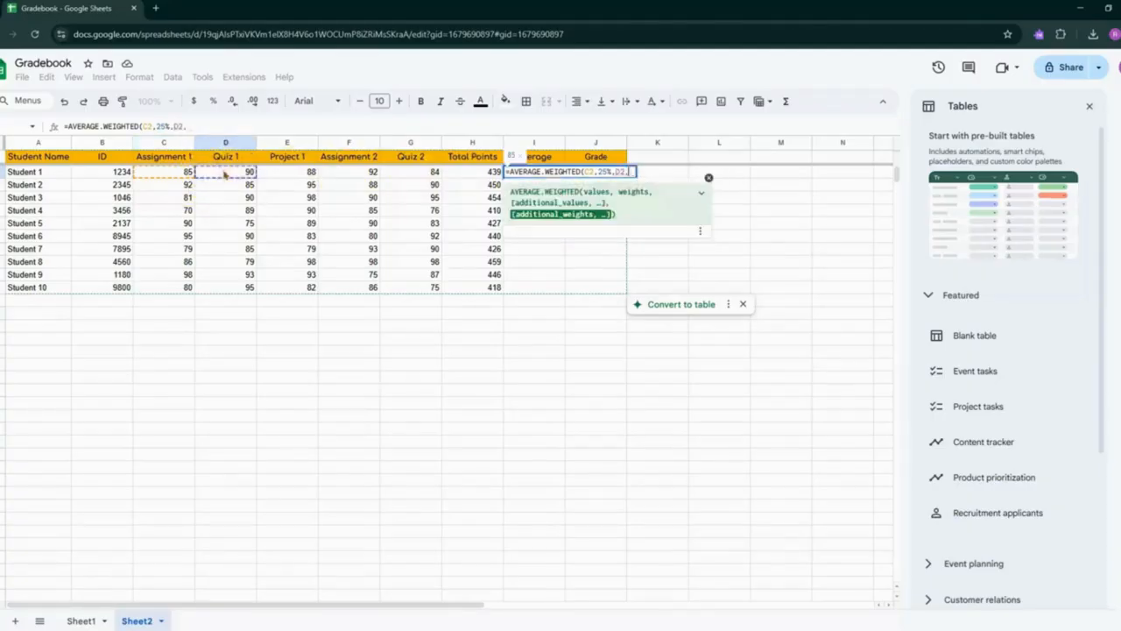
type("50")
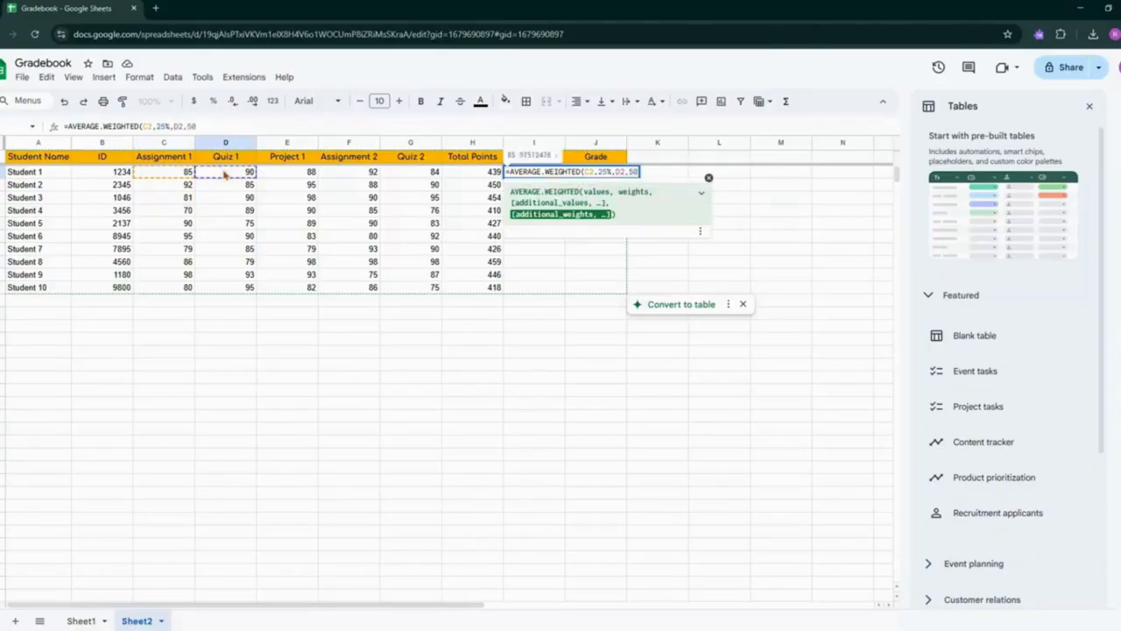
type("%,")
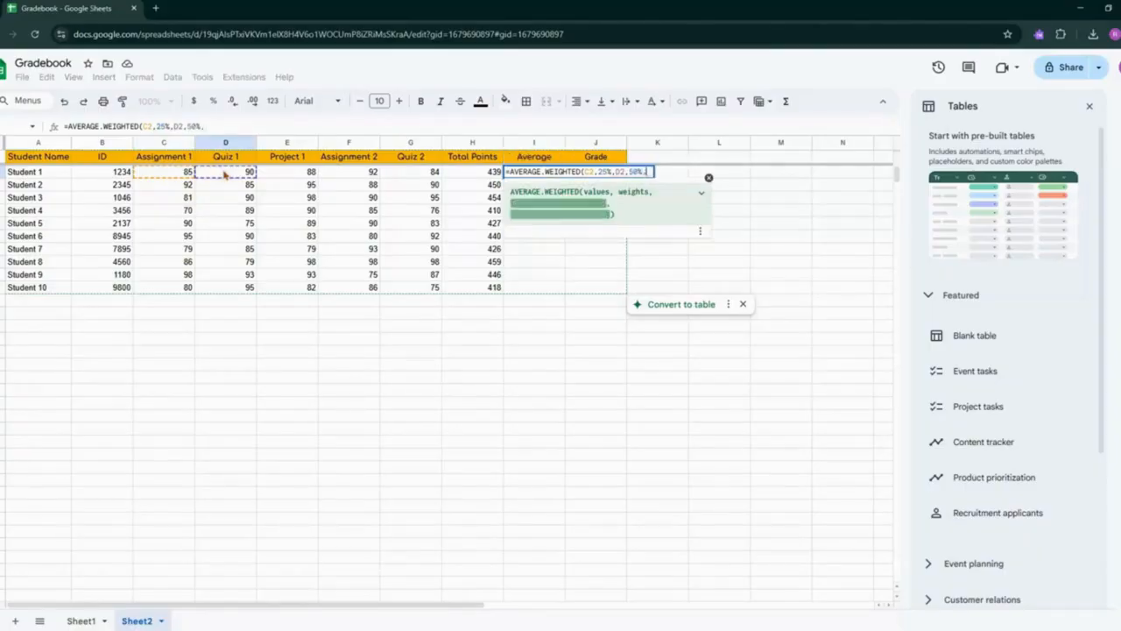
Add Student 1's Project 1 score (E2) to the weighted average formula with a weight of 25%
left_click(276, 173)
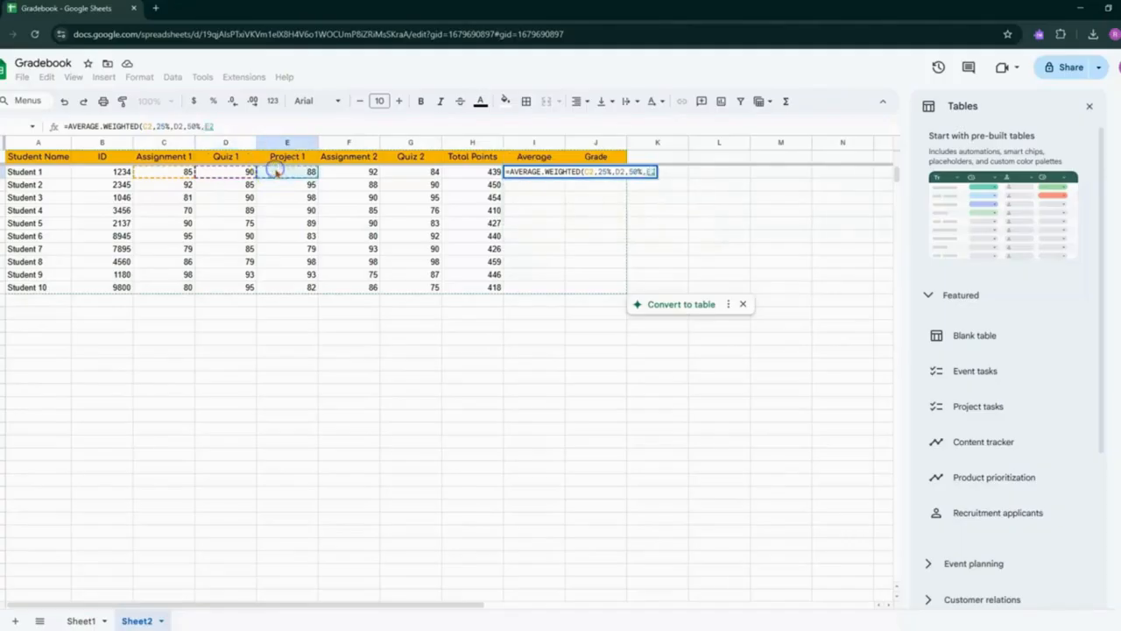
type("25")
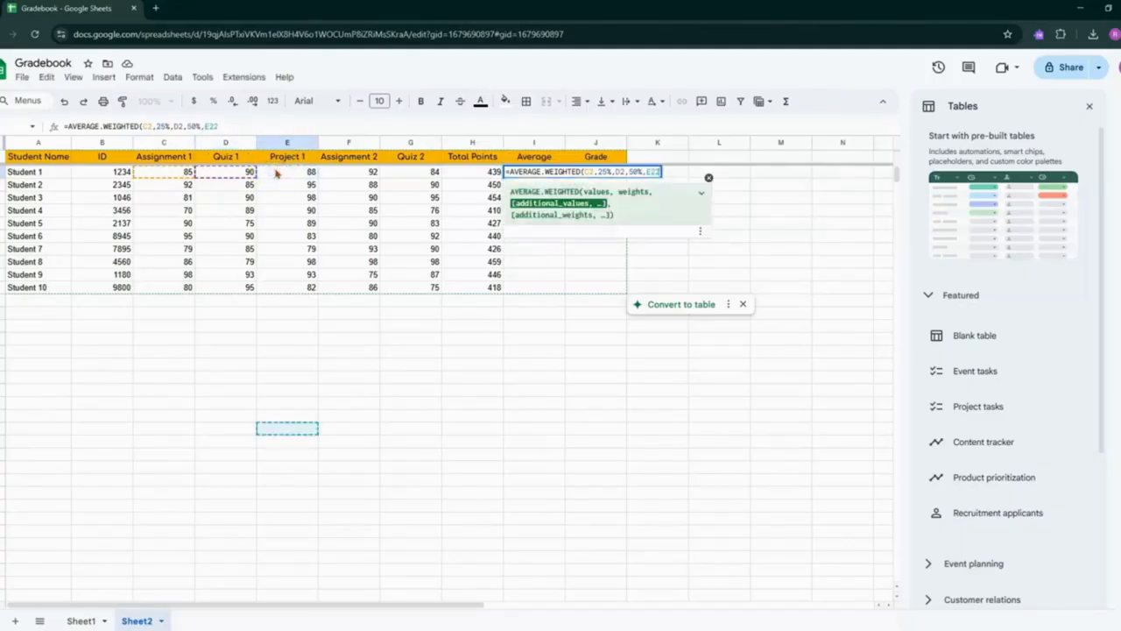
key("BackSpace")
key("BackSpace")
type(", 2")
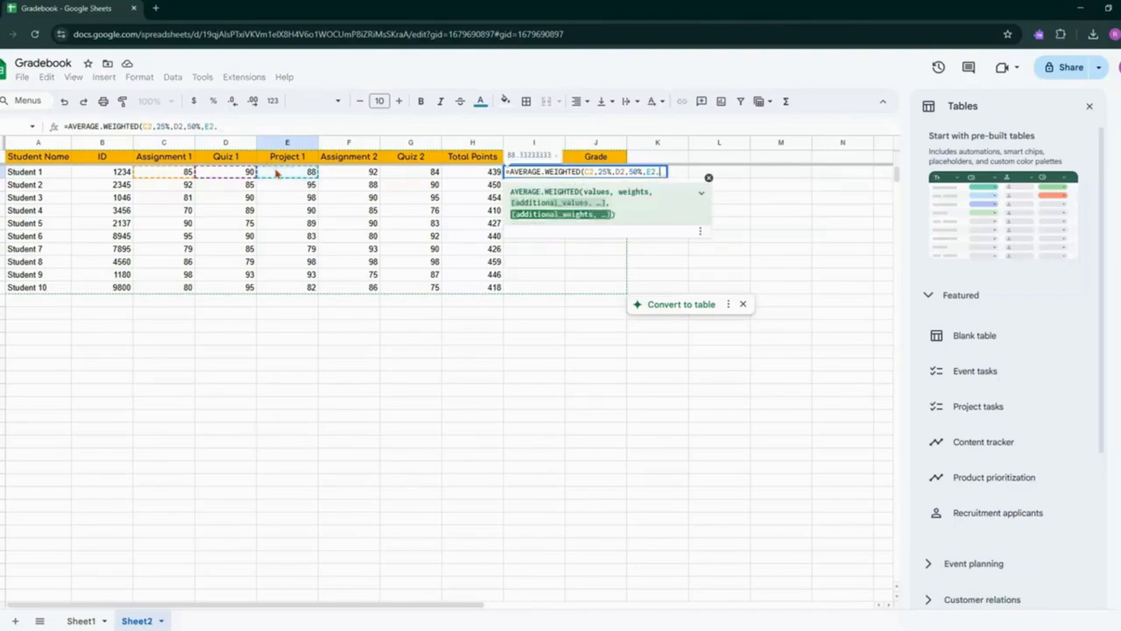
key("BackSpace")
key("BackSpace")
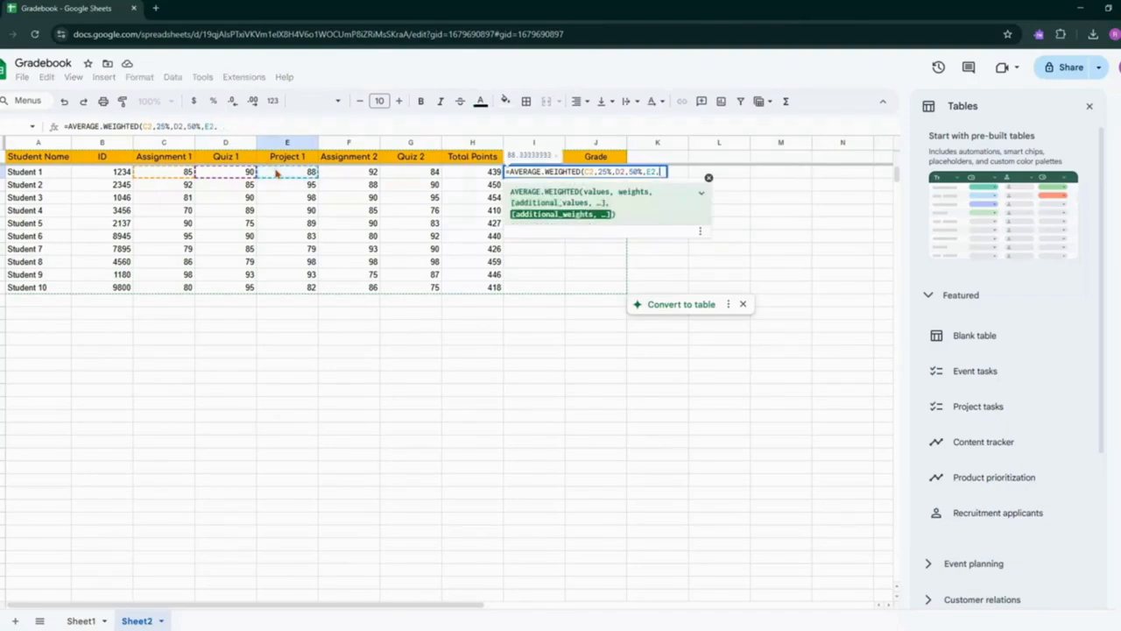
type("25%,")
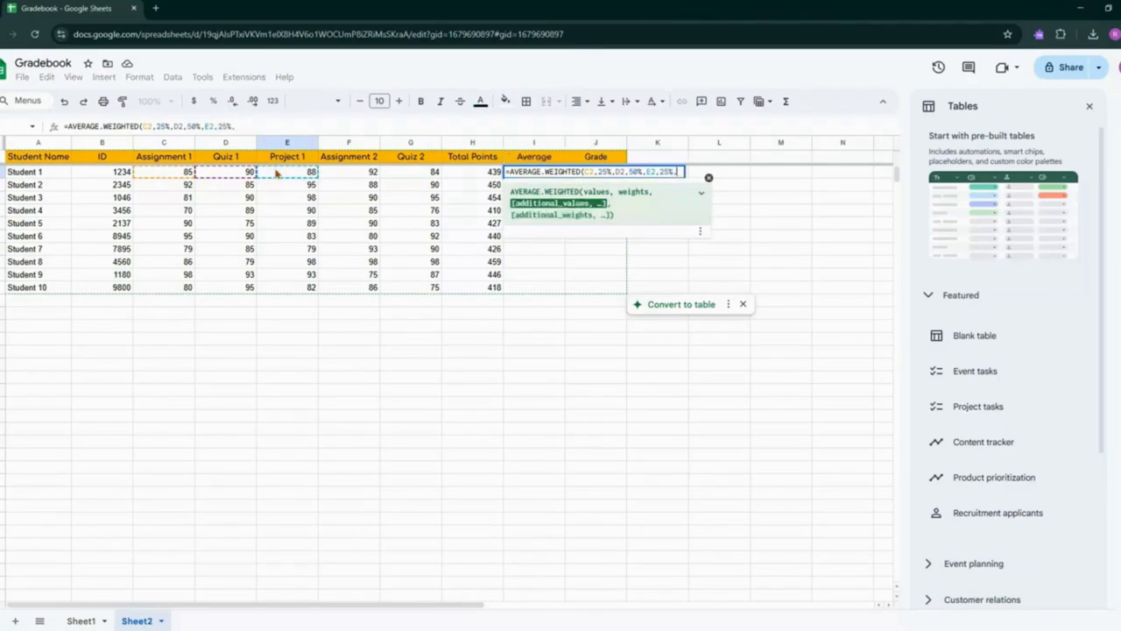
Add Student 1's Assignment 2 score (F2) to the weighted average formula with a weight of 25%
left_click(343, 174)
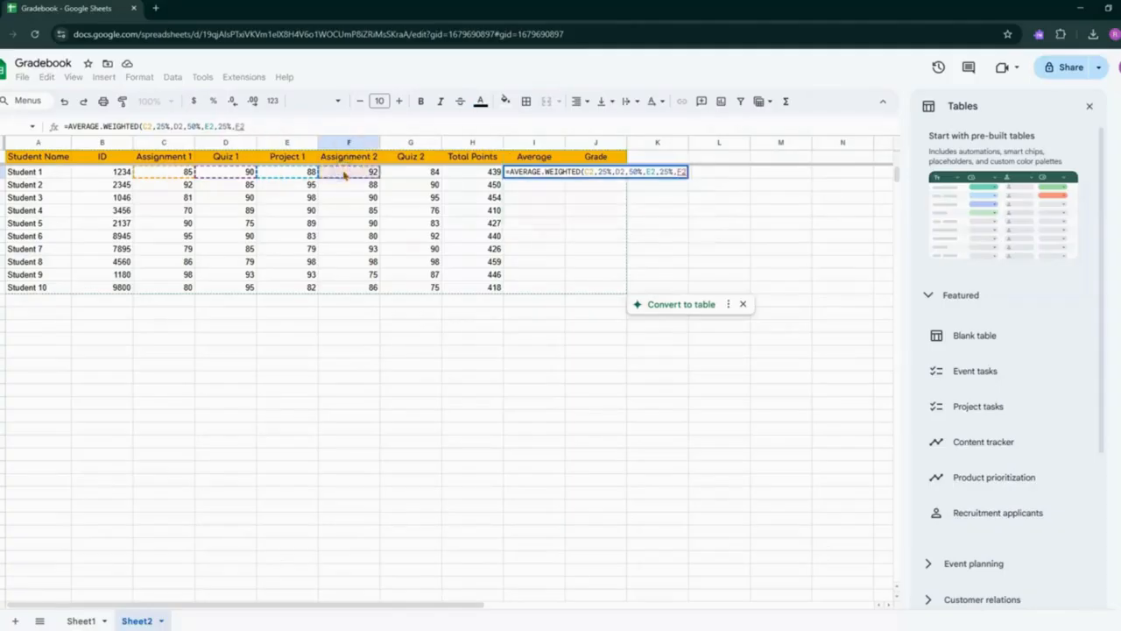
type(",25%")
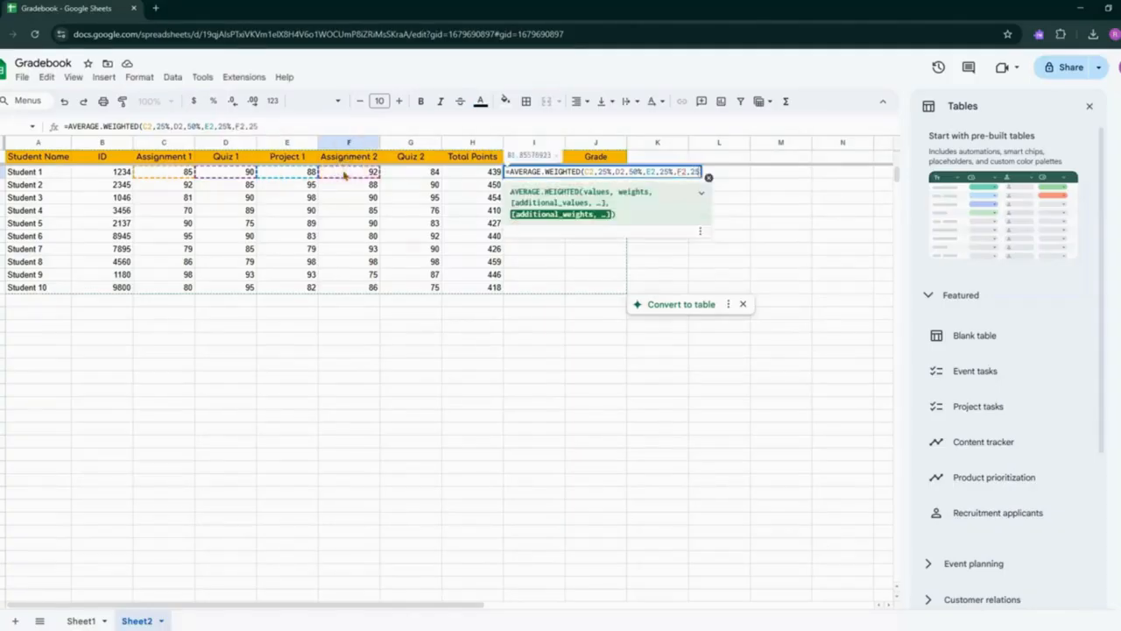
type(",")
Complete the weighted average formula with Quiz 2 (G2) at 50% and accept the suggested autofill for the remaining students
left_click(390, 173)
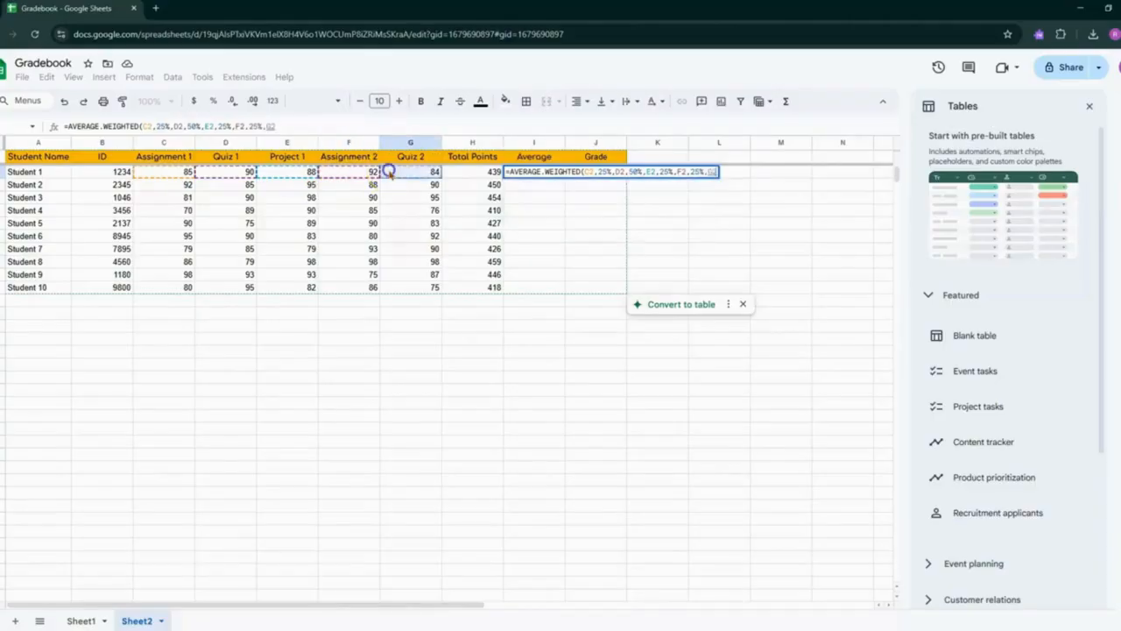
type(",50")
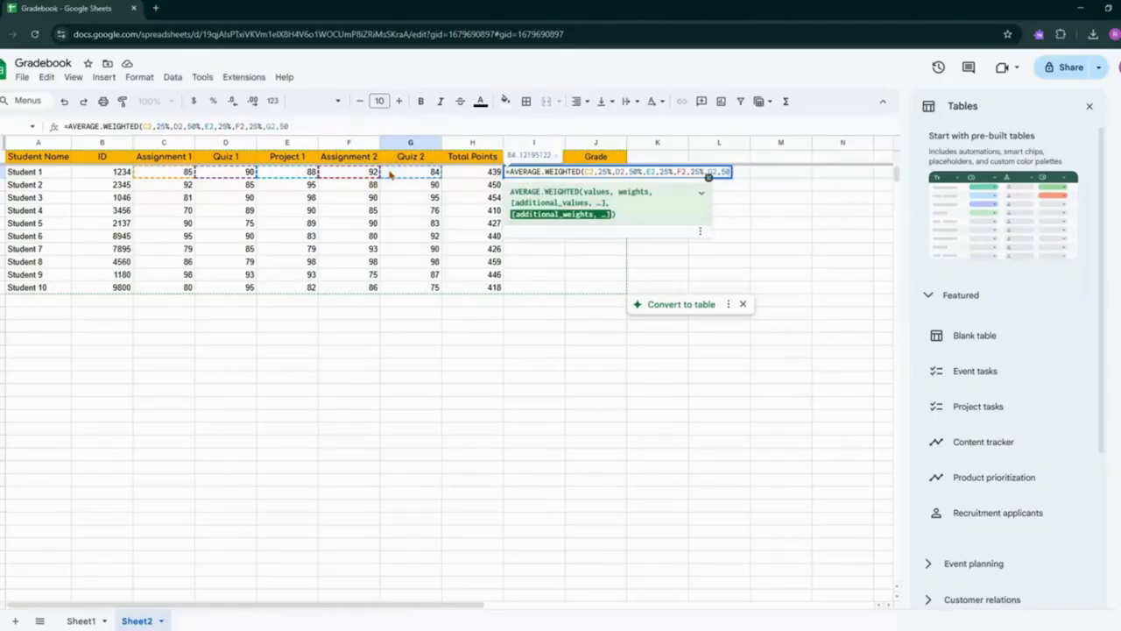
type("%)")
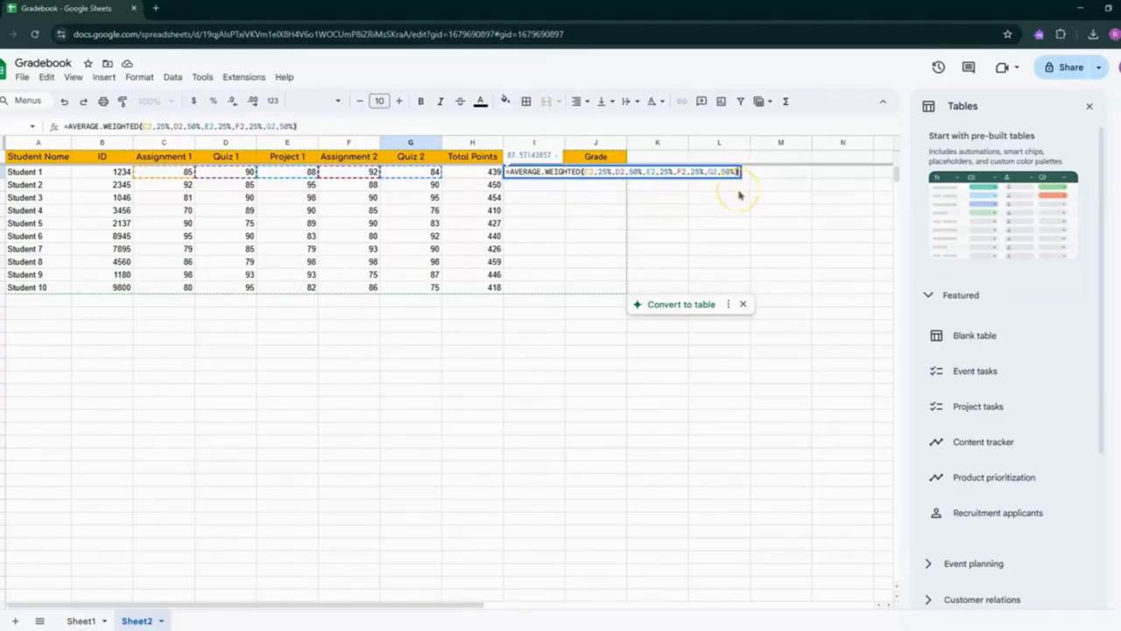
key("Return")
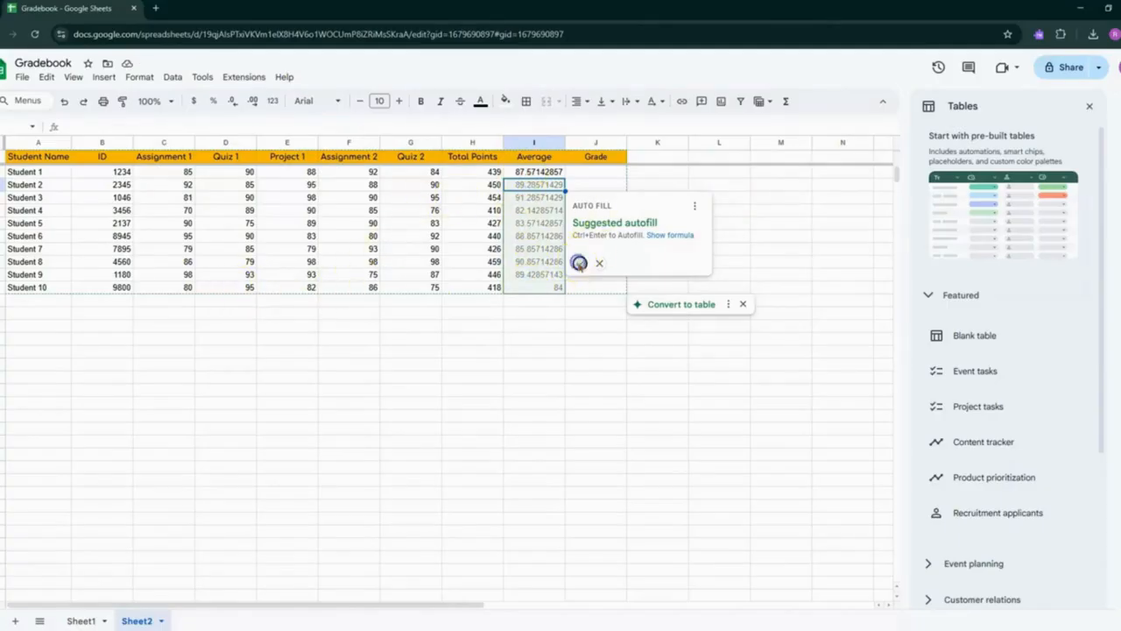
left_click(579, 263)
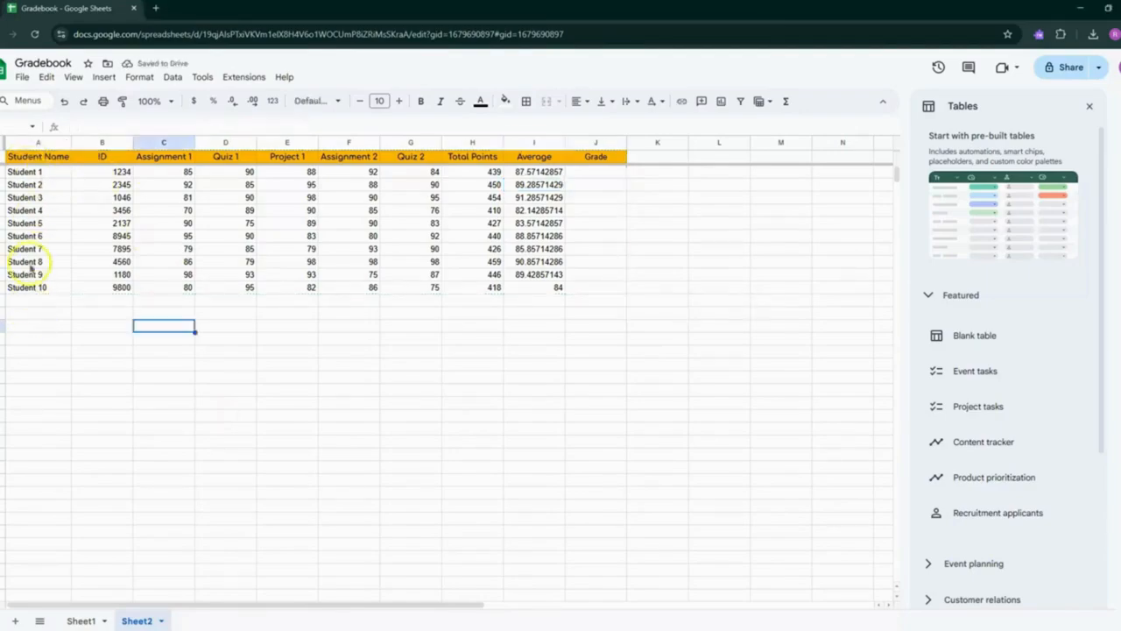
Enter the formula =COUNT(B2:B11) in column A below the student list and undo the entry
left_click(23, 340)
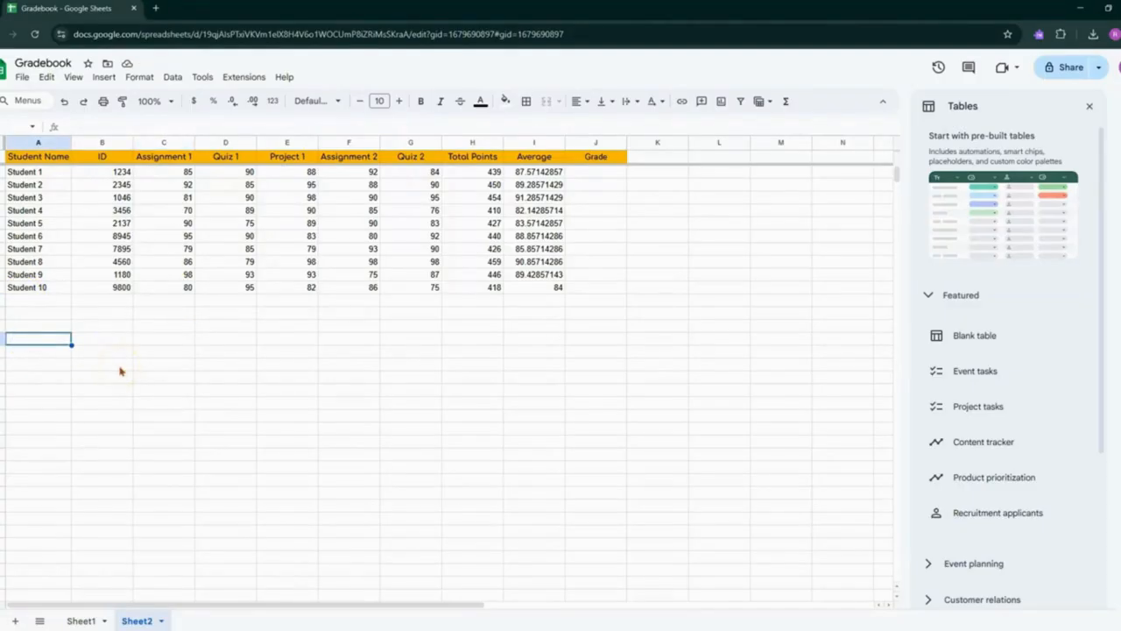
type("=")
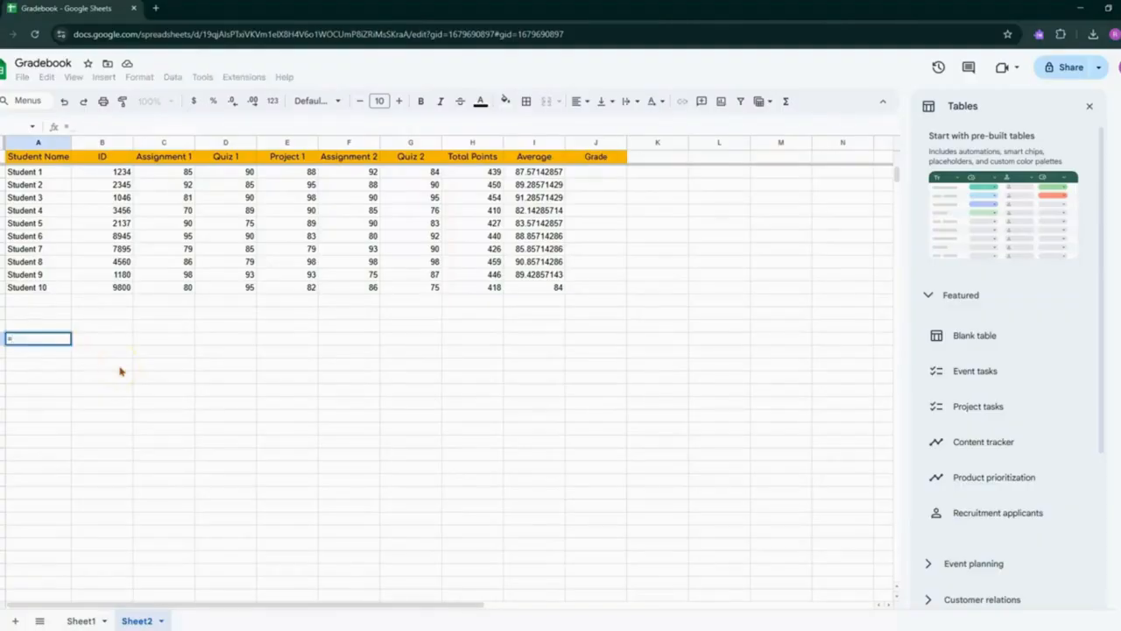
type("COUNT")
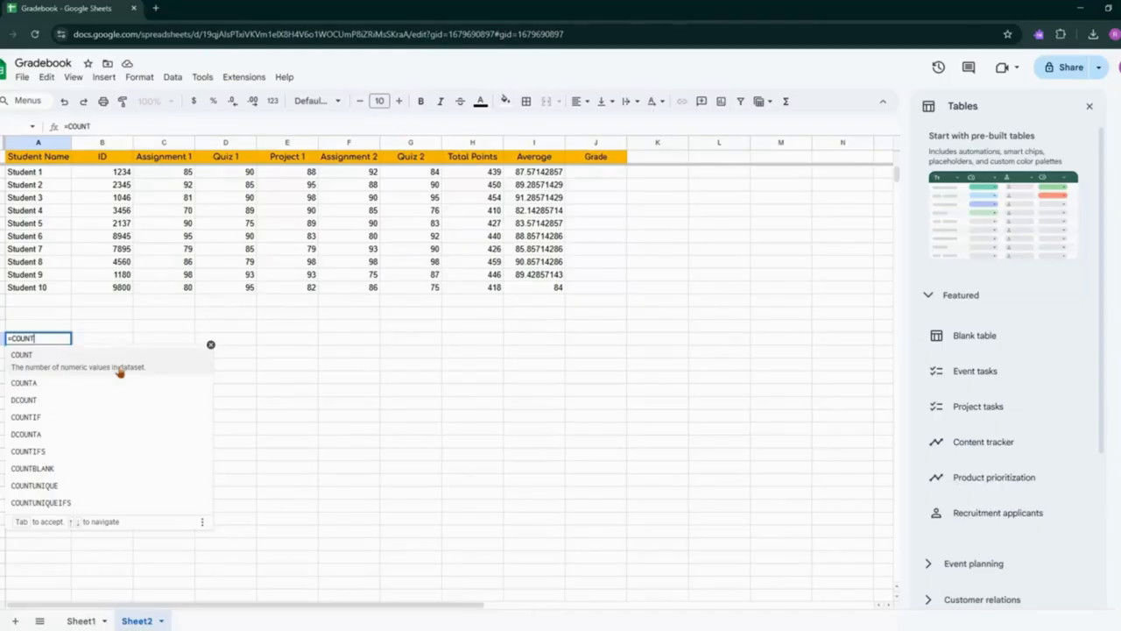
left_click(119, 368)
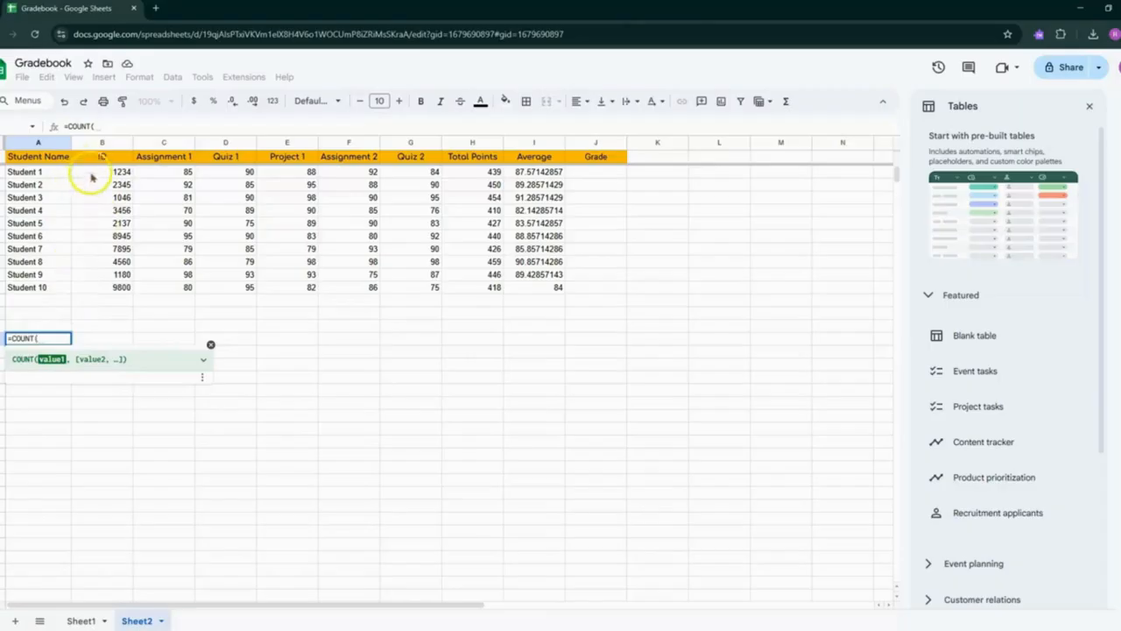
left_click_drag(92, 174, 103, 290)
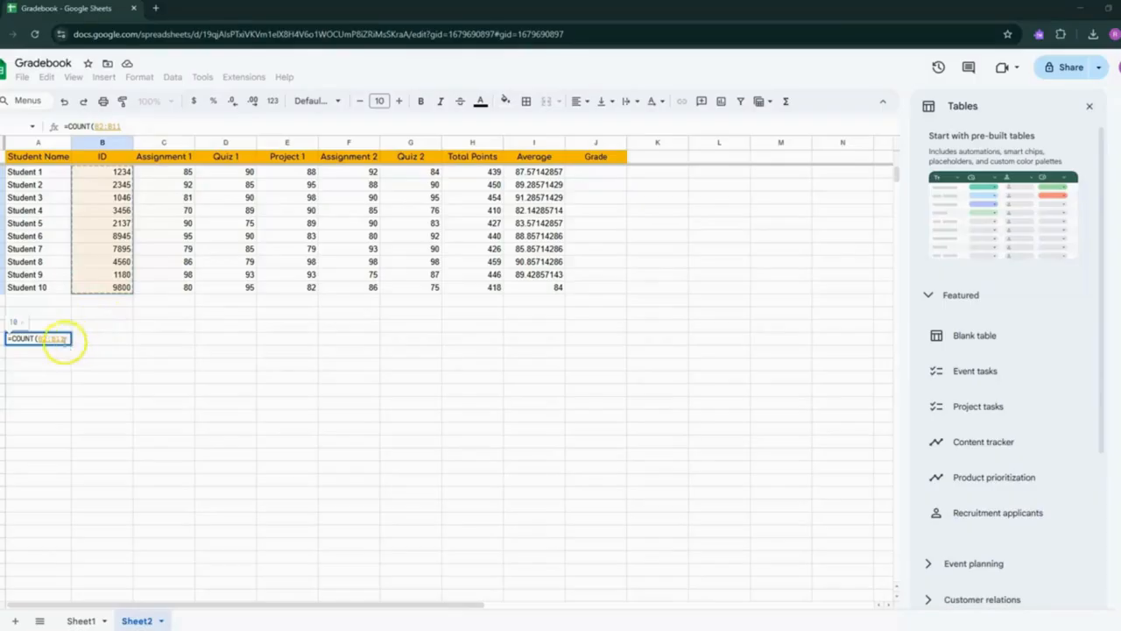
left_click(64, 338)
type(")")
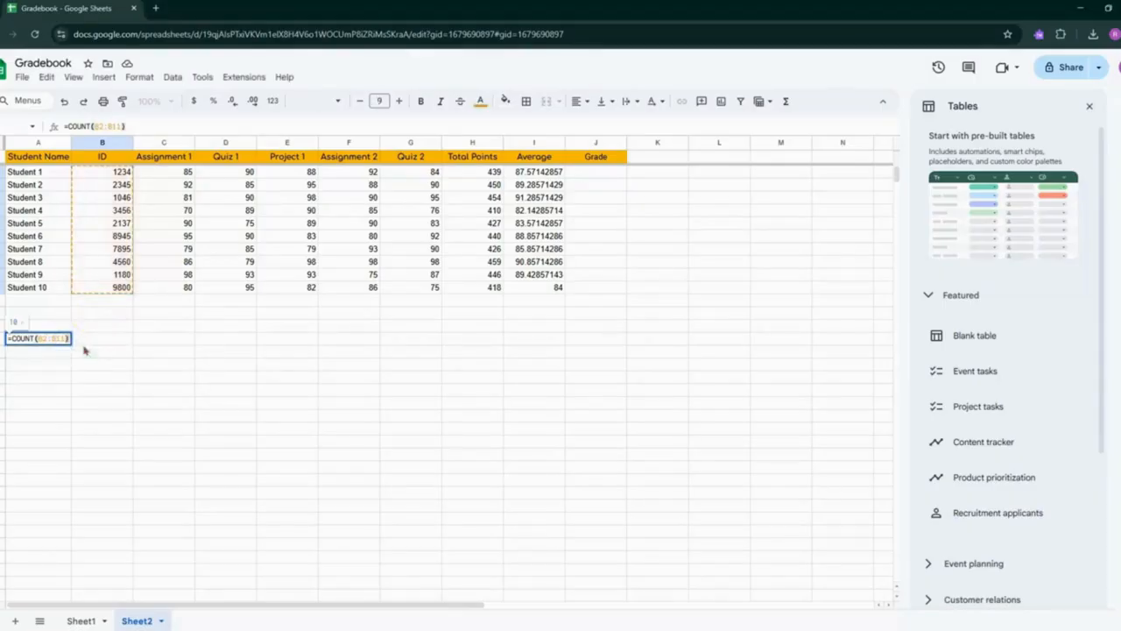
key("Return")
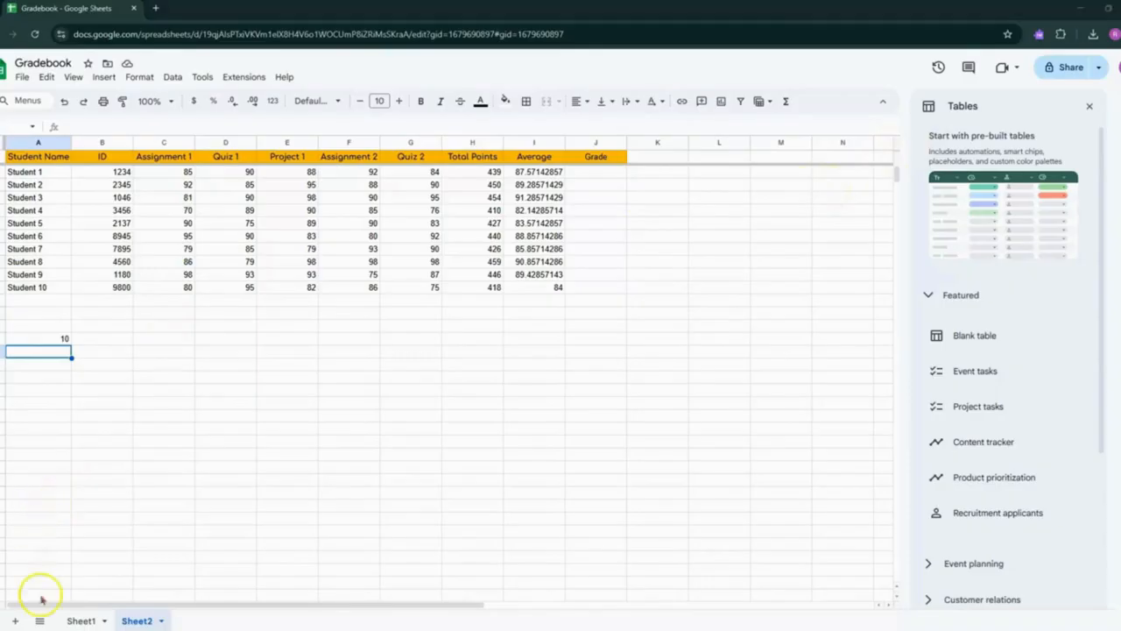
key("ctrl+z")
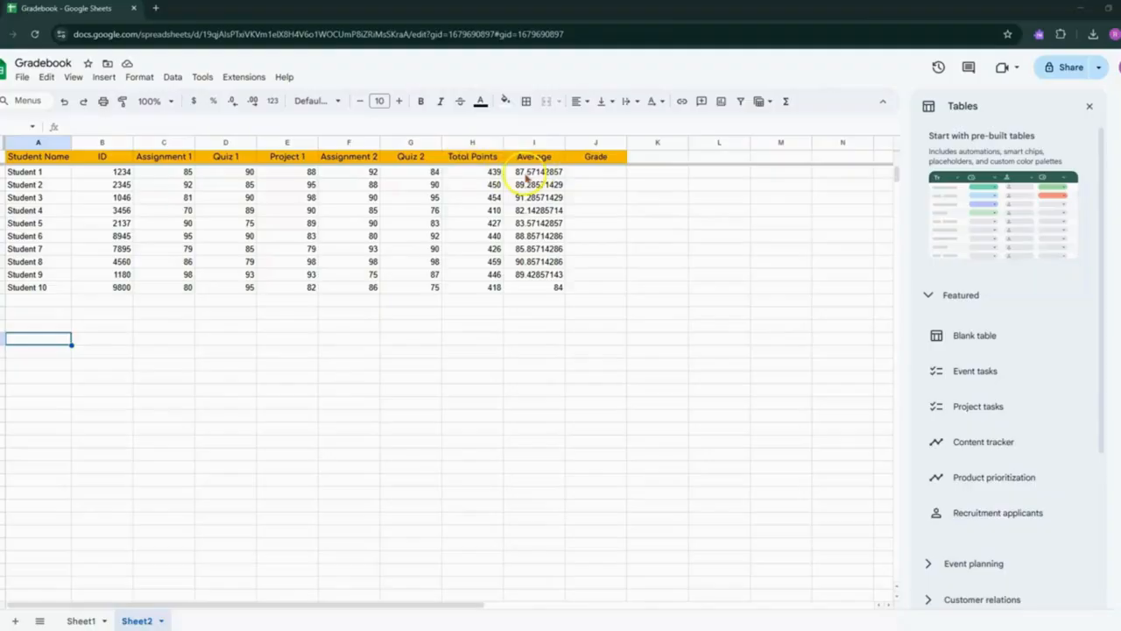
Insert a chart of the students' weighted averages in I2:I11
left_click_drag(528, 175, 539, 288)
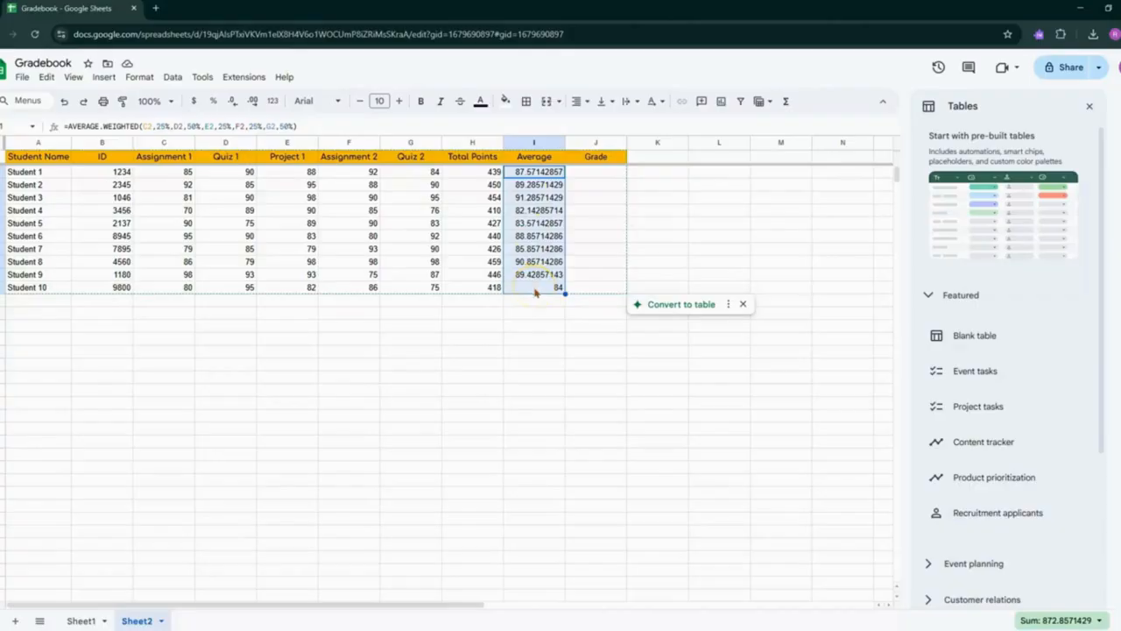
left_click(115, 79)
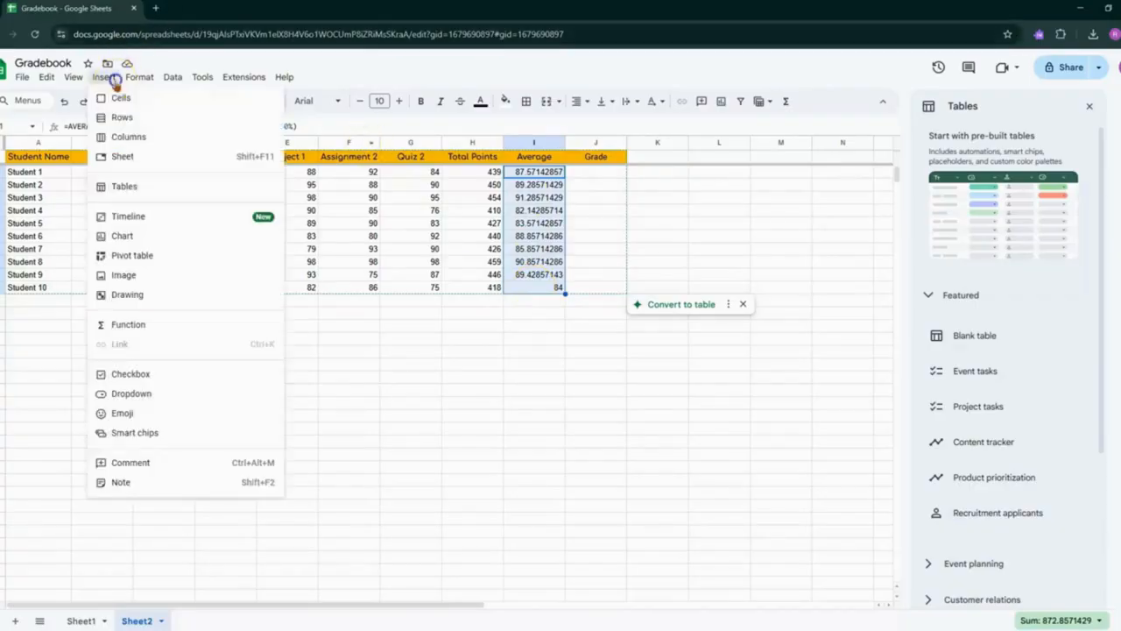
left_click(160, 238)
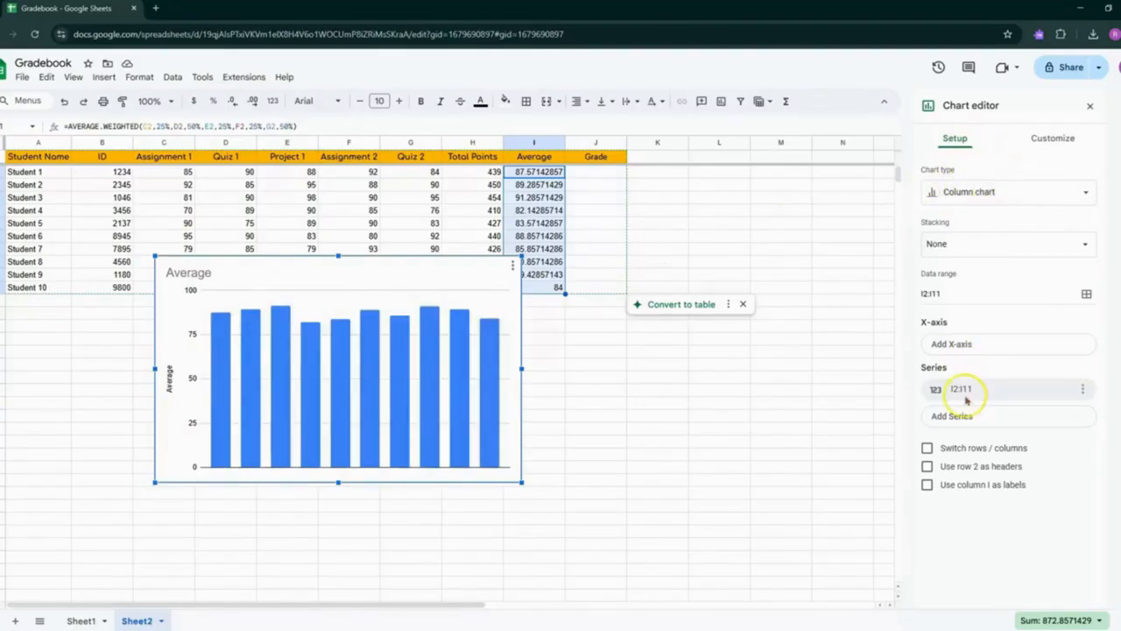
Change the averages chart to a pie chart and move it below the student data
left_click(990, 187)
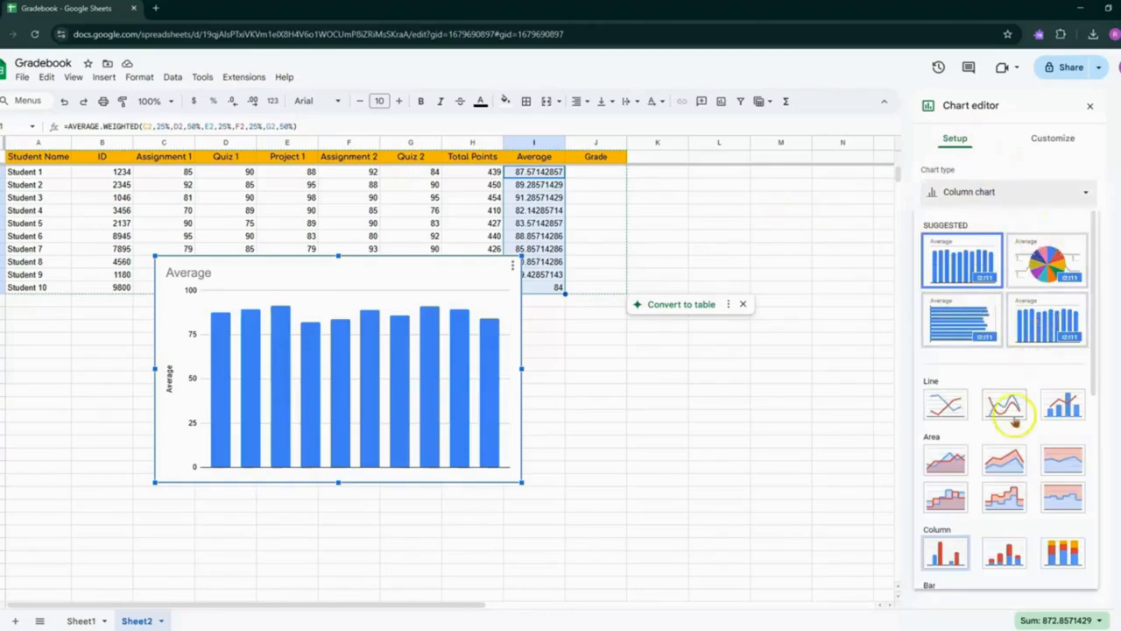
scroll(1011, 422, "down", 3)
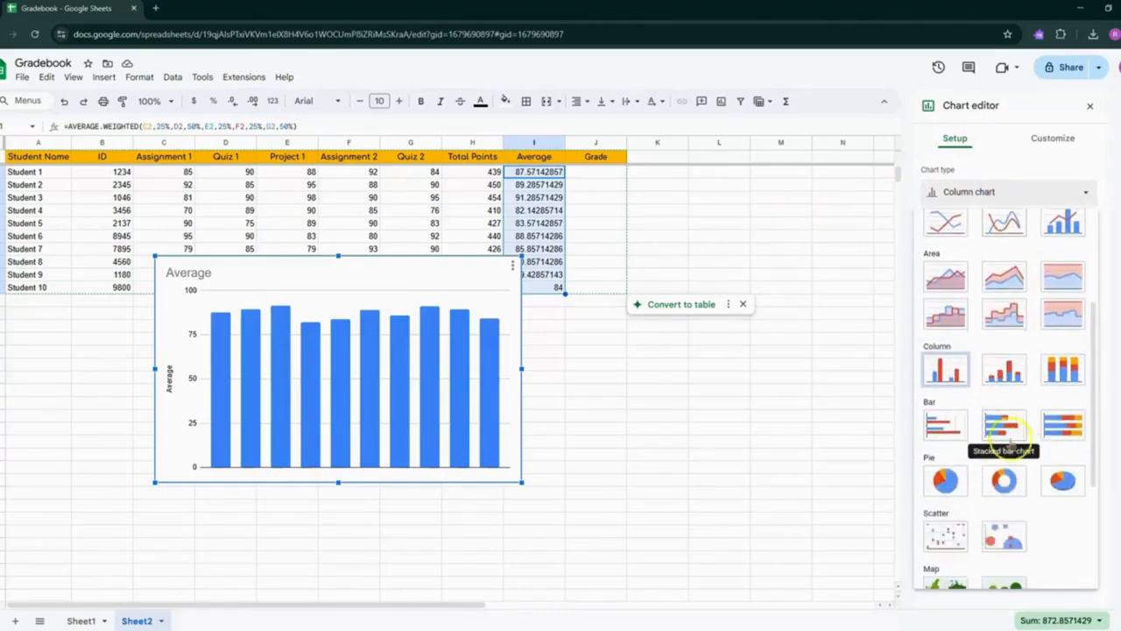
scroll(1003, 403, "up", 3)
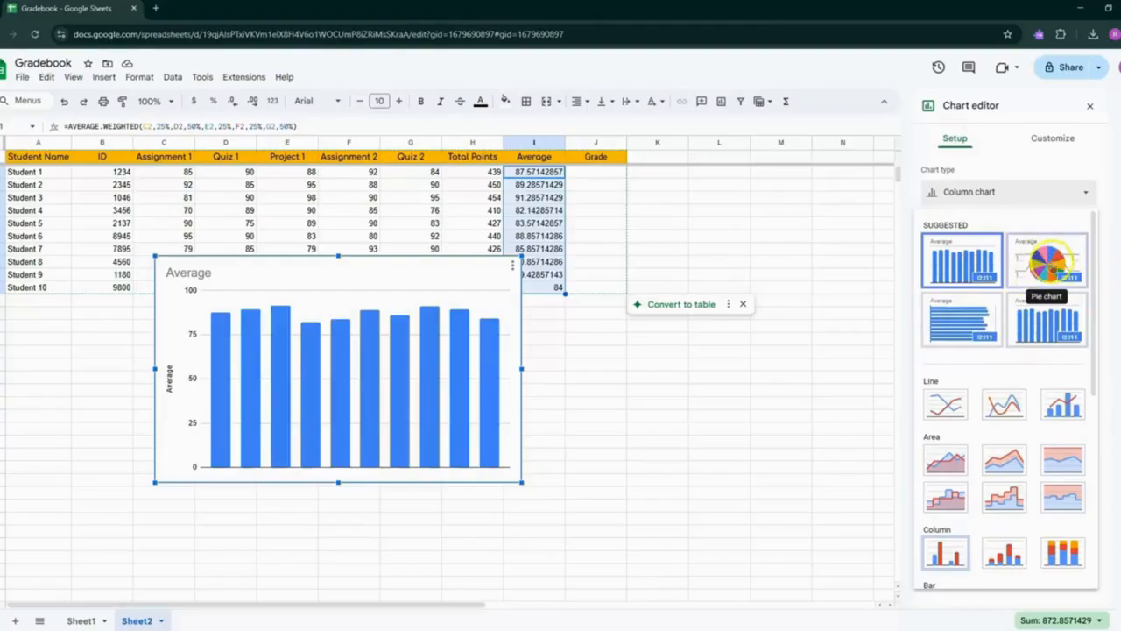
left_click(1050, 261)
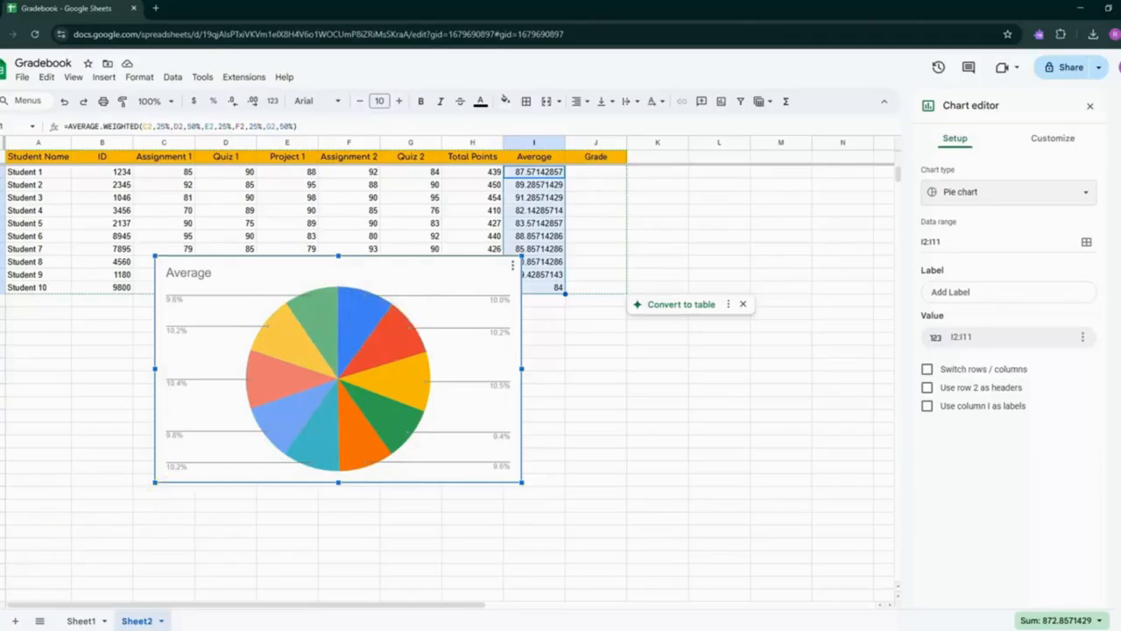
left_click_drag(293, 345, 409, 432)
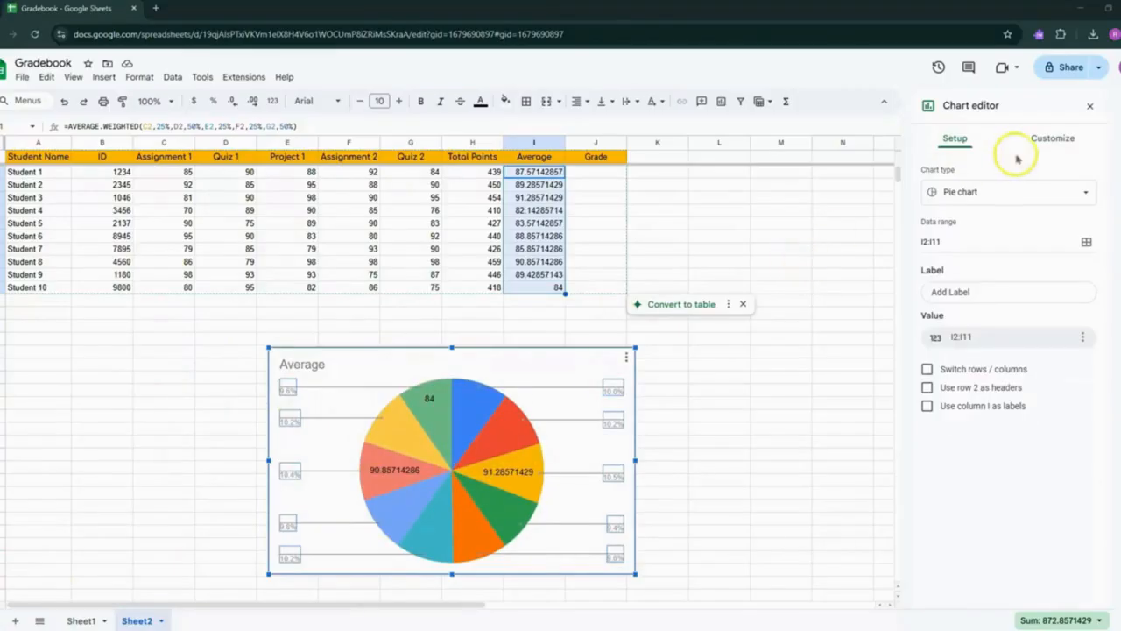
Switch the averages chart to a column chart and after that to a bar chart
left_click(971, 194)
scroll(983, 262, "down", 2)
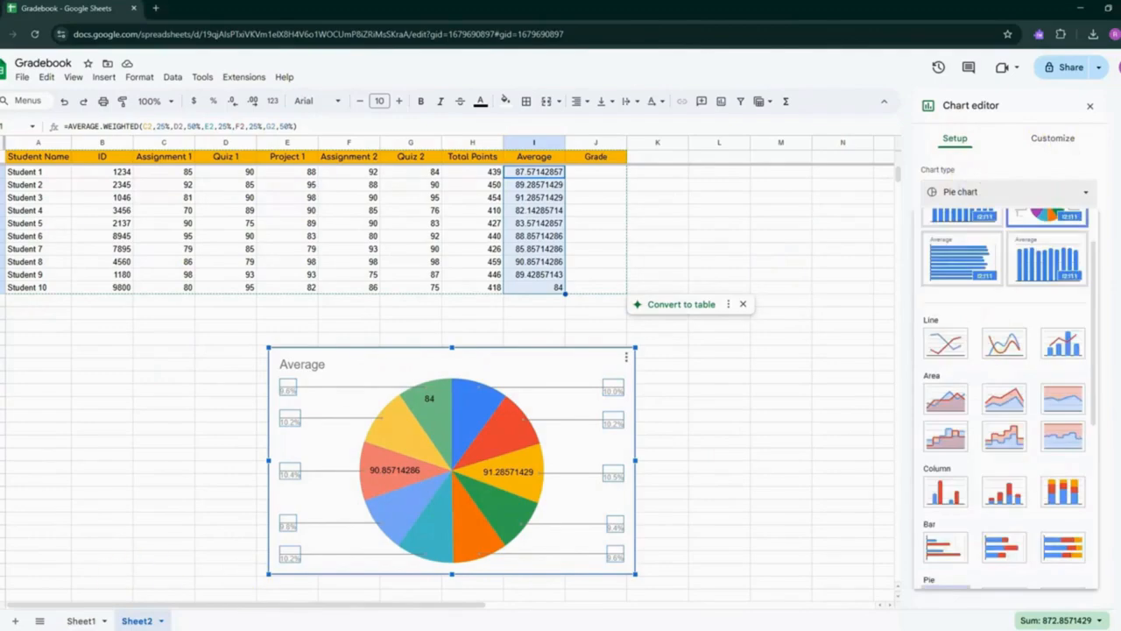
left_click(1019, 193)
left_click(1008, 191)
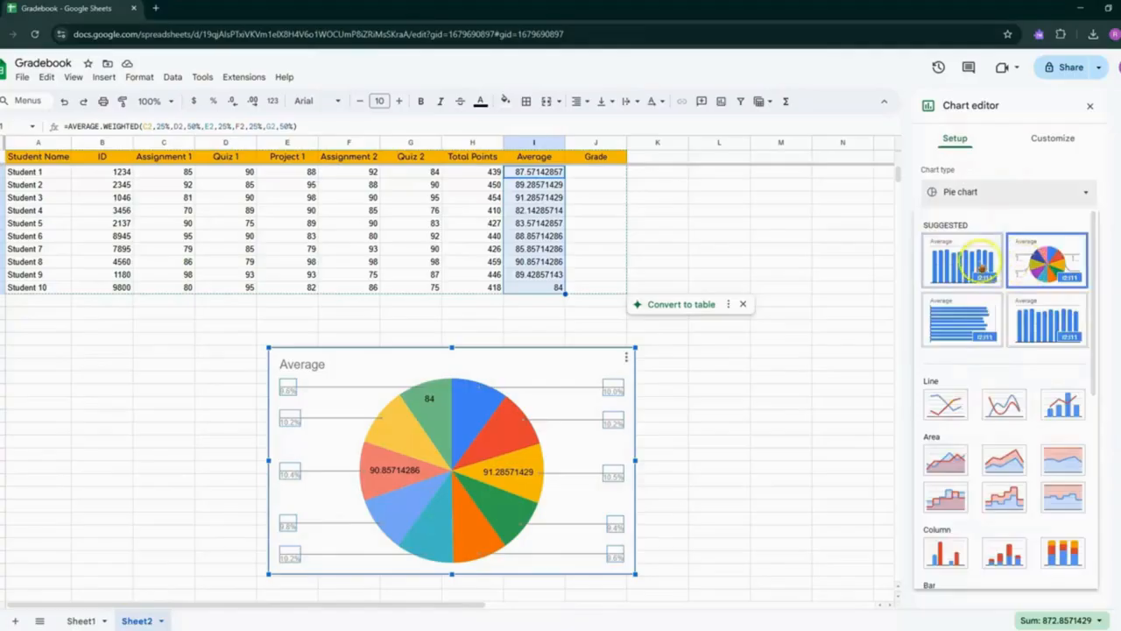
left_click(957, 261)
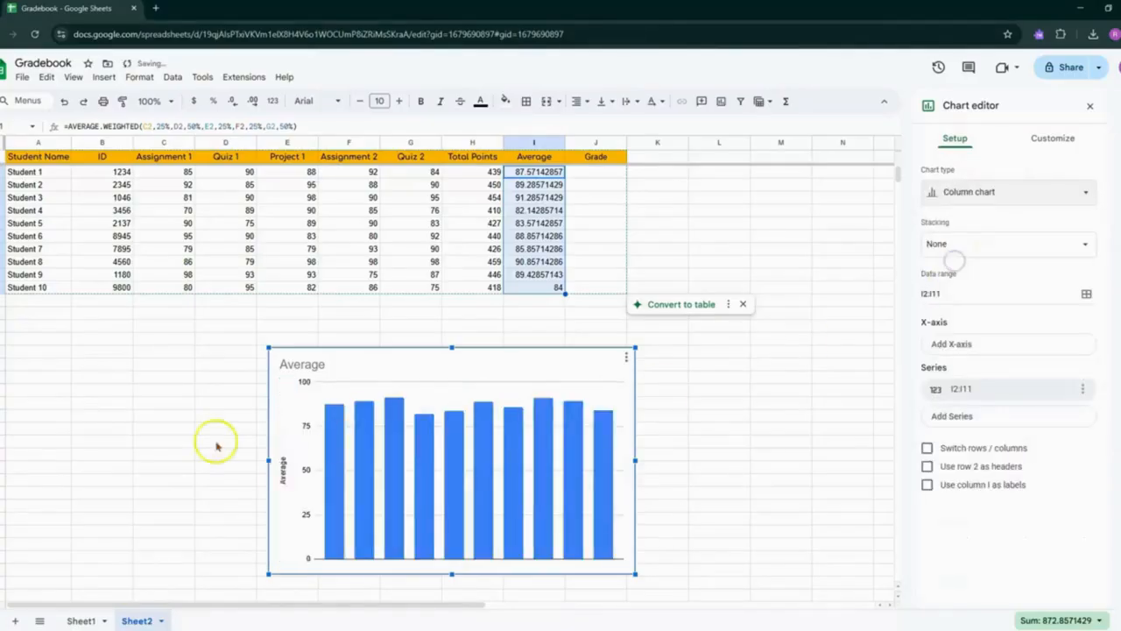
left_click(1006, 193)
left_click(960, 325)
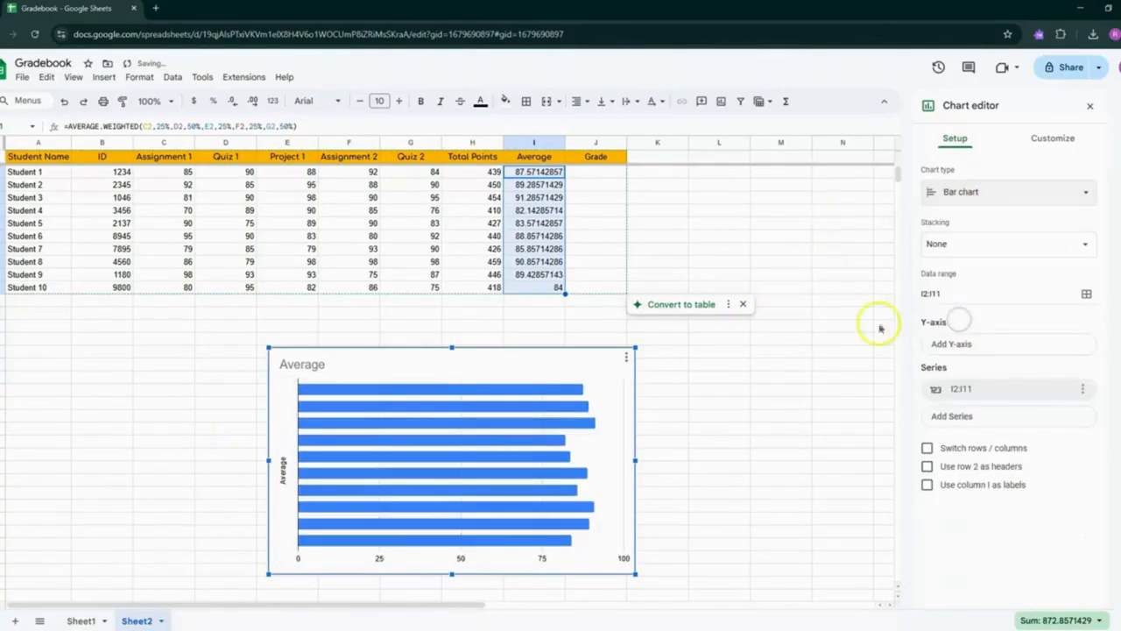
Change the averages chart to a line chart and delete the chart from the sheet
left_click(984, 194)
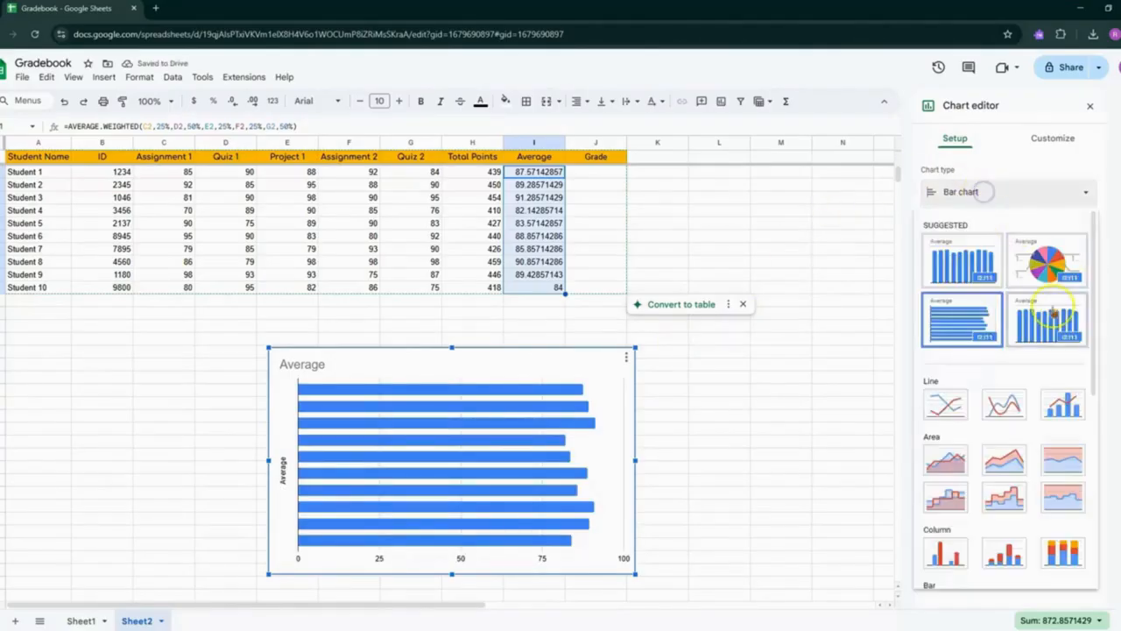
left_click(946, 405)
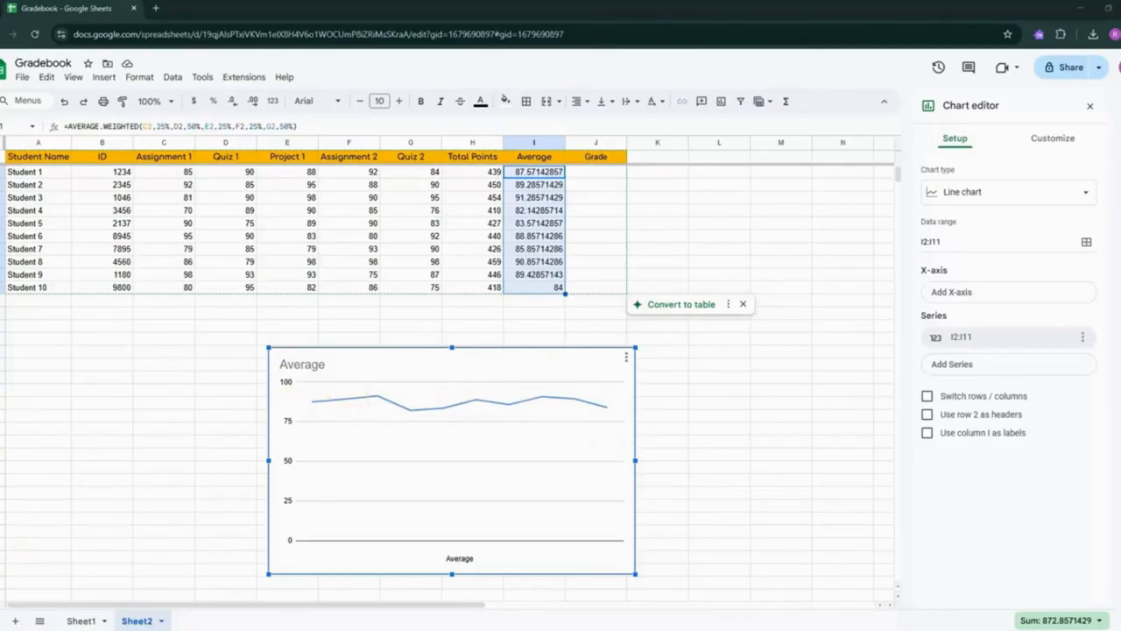
key("Delete")
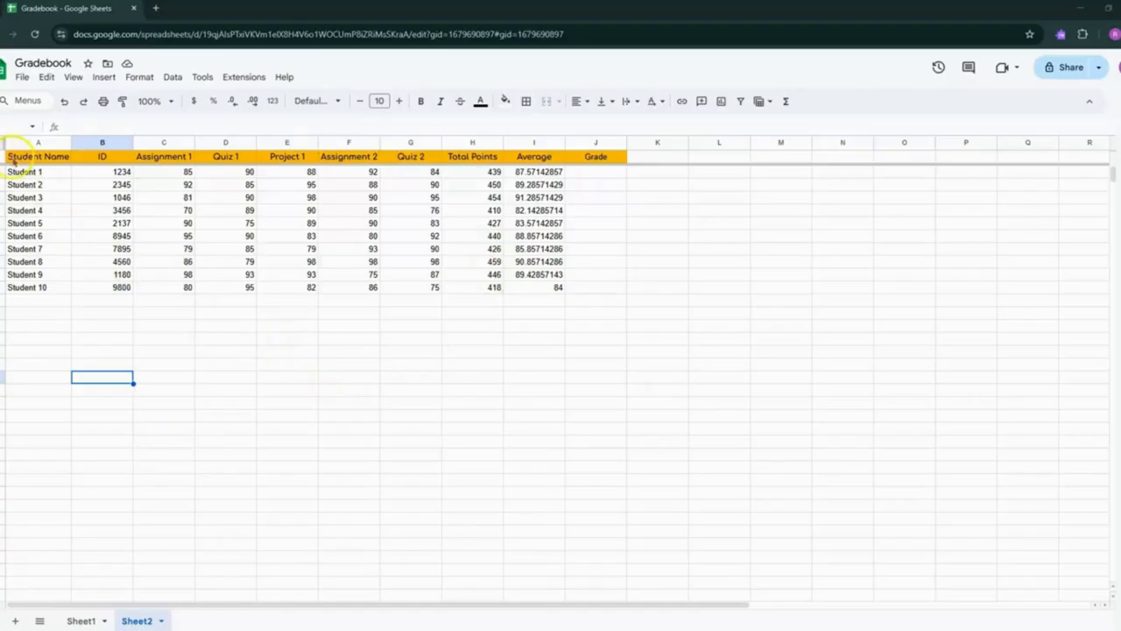
Format the header row from Student Name to Grade as bold Times New Roman at size 12
left_click_drag(13, 160, 615, 163)
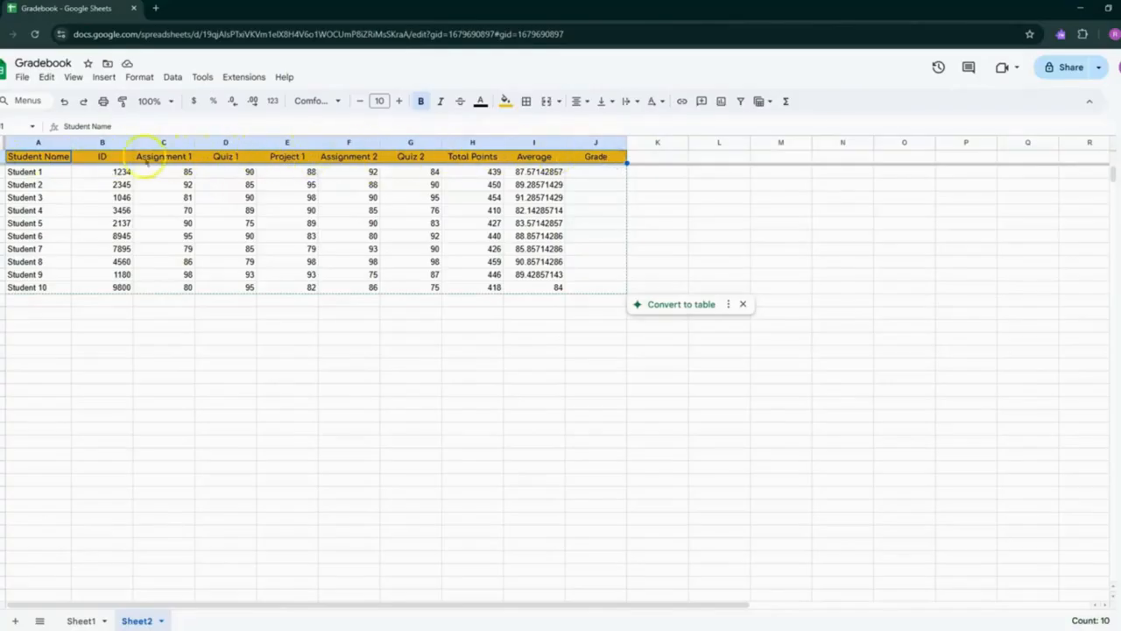
left_click(422, 101)
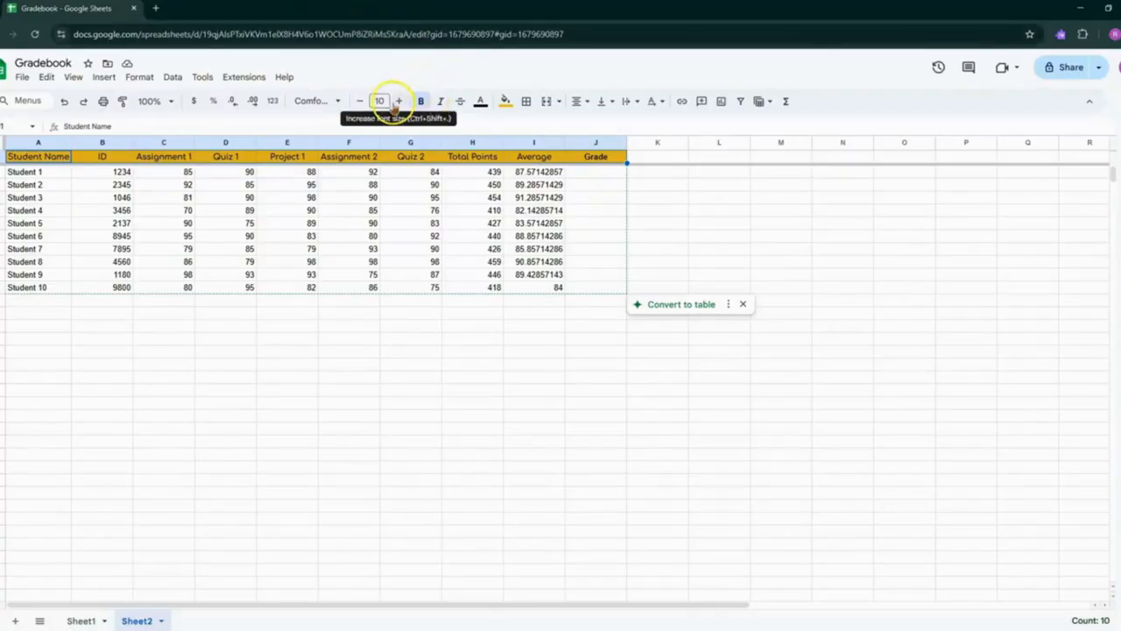
left_click(399, 101)
left_click(399, 100)
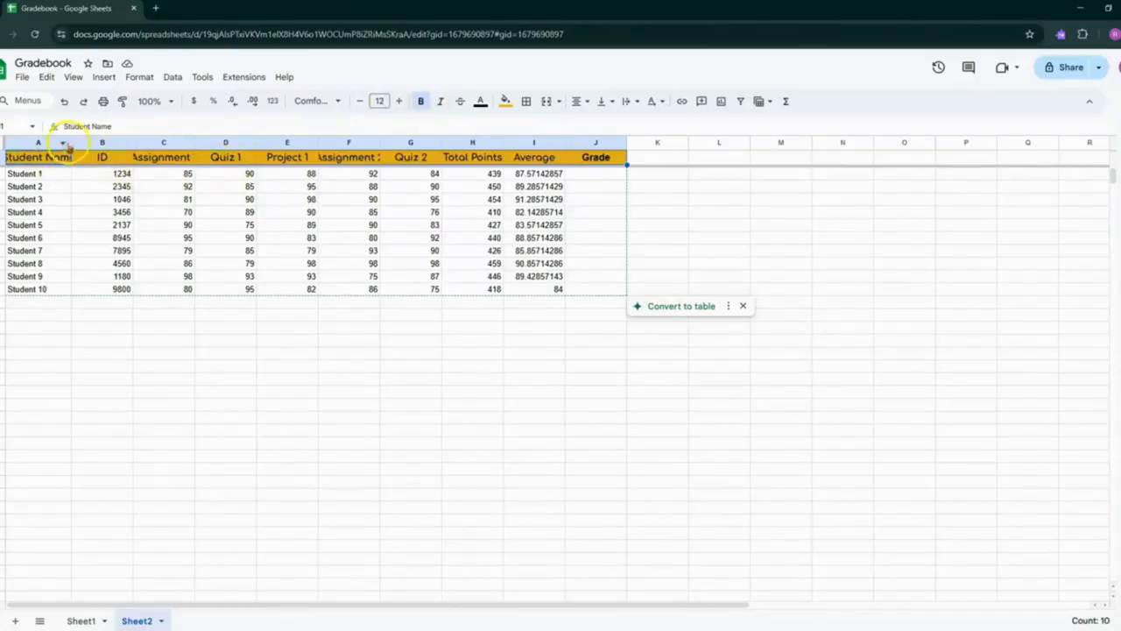
left_click(321, 101)
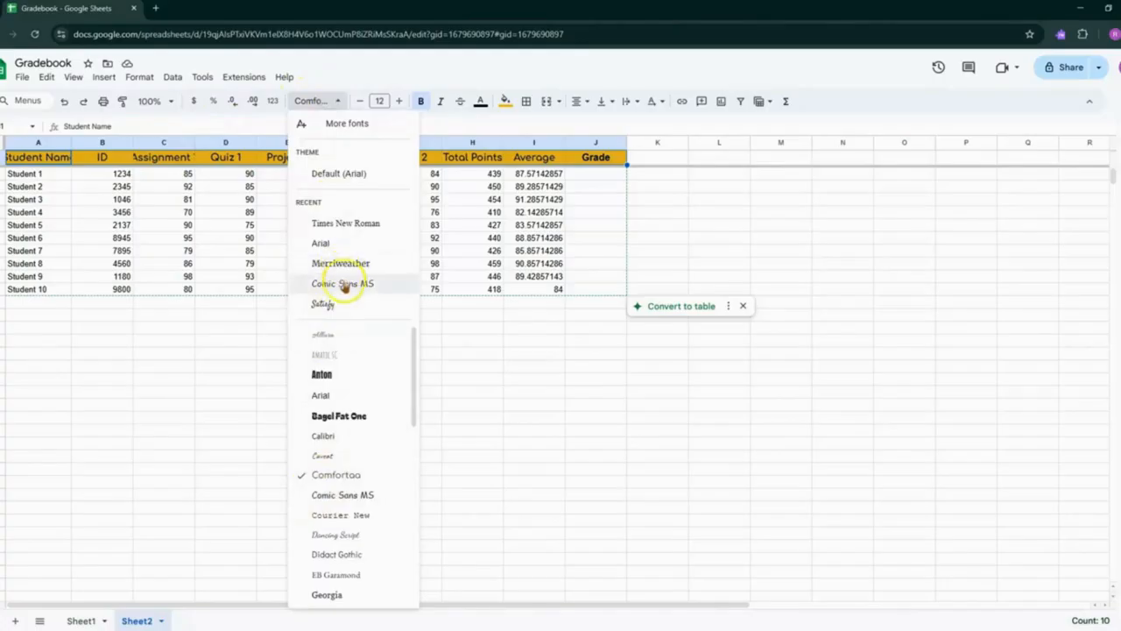
left_click(334, 222)
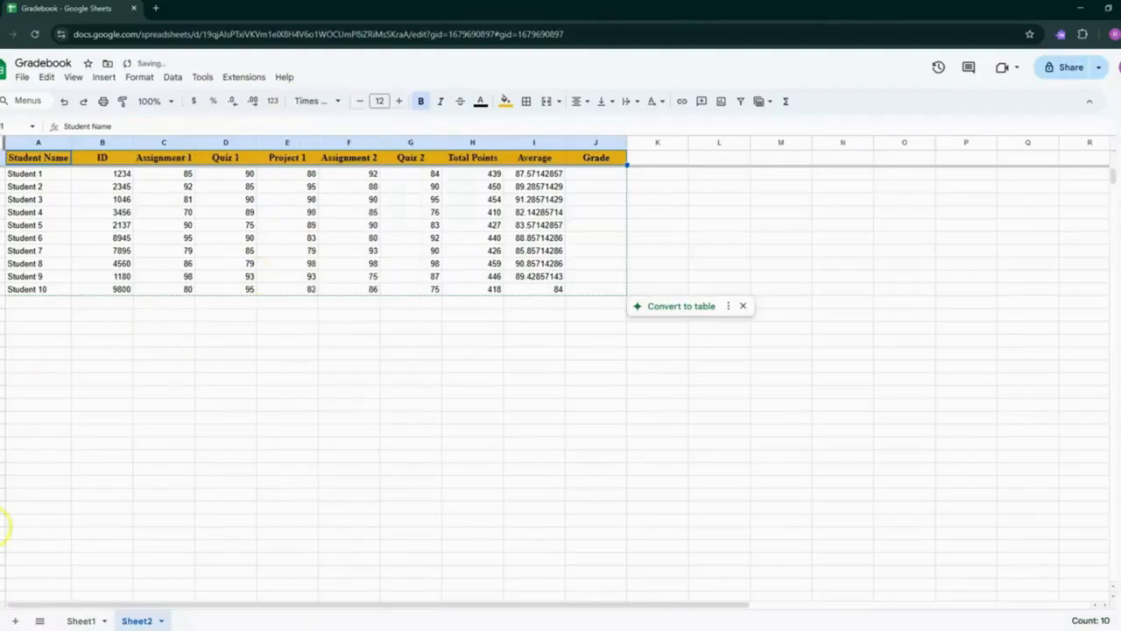
left_click(100, 521)
Apply alternating colors to the student rows A2:J11 with the purple default style, keeping the header option on
left_click_drag(19, 174, 573, 289)
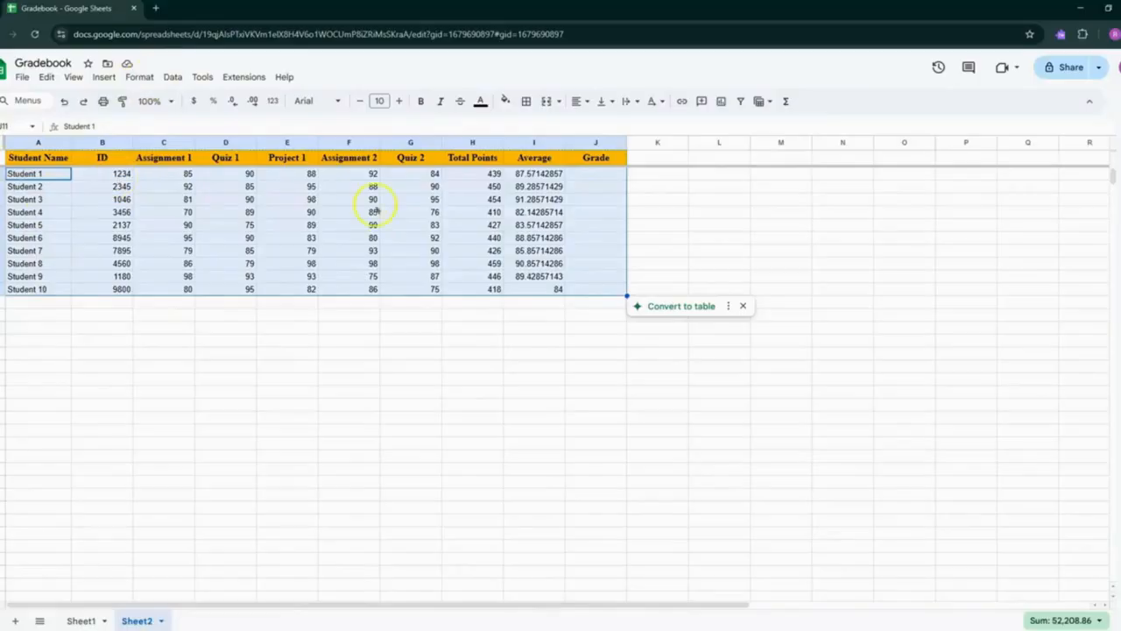
left_click(139, 77)
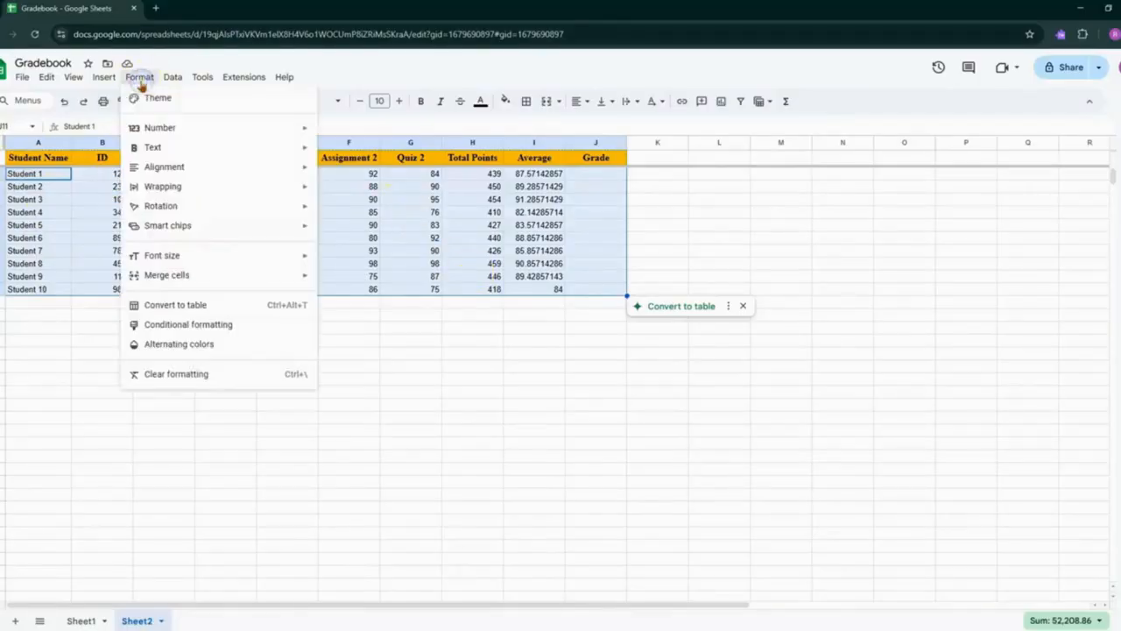
left_click(256, 346)
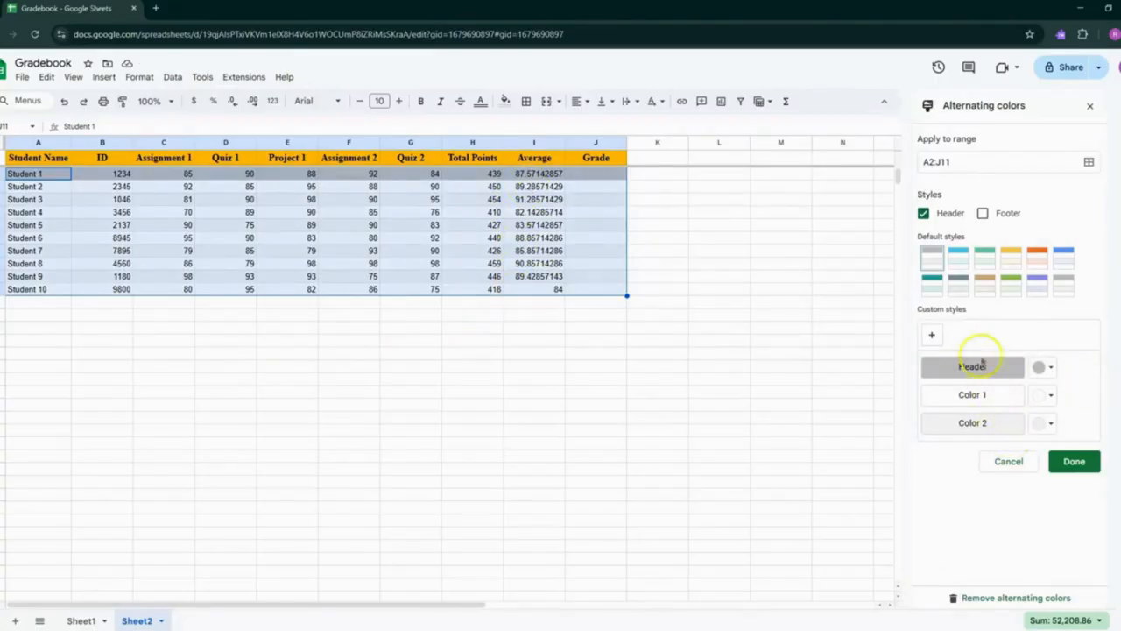
left_click(962, 259)
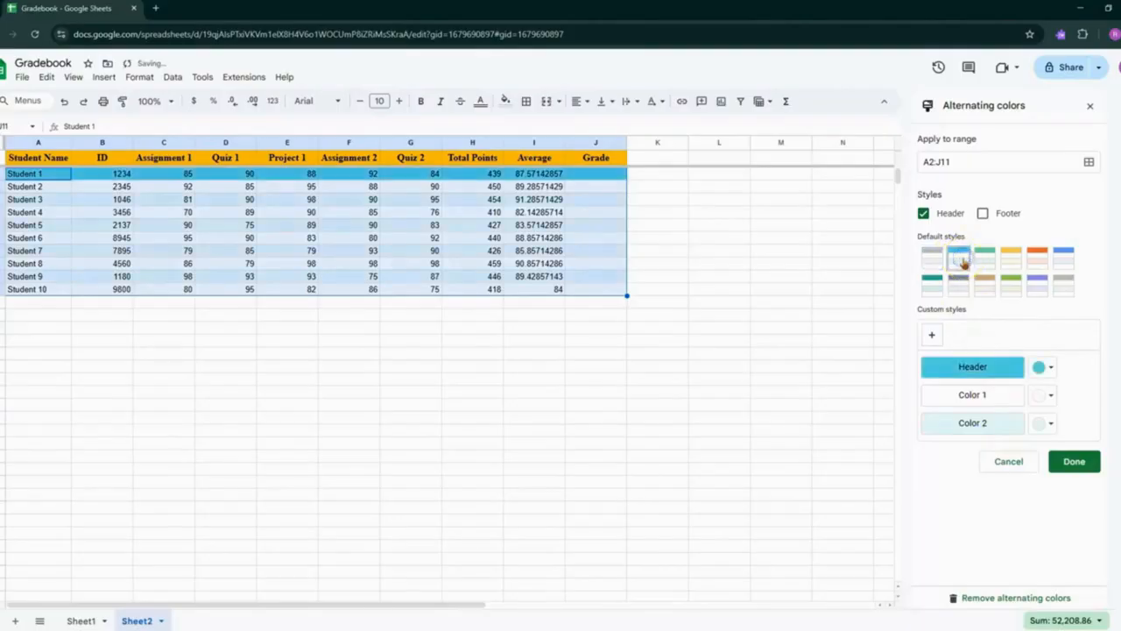
left_click(985, 257)
left_click(1012, 264)
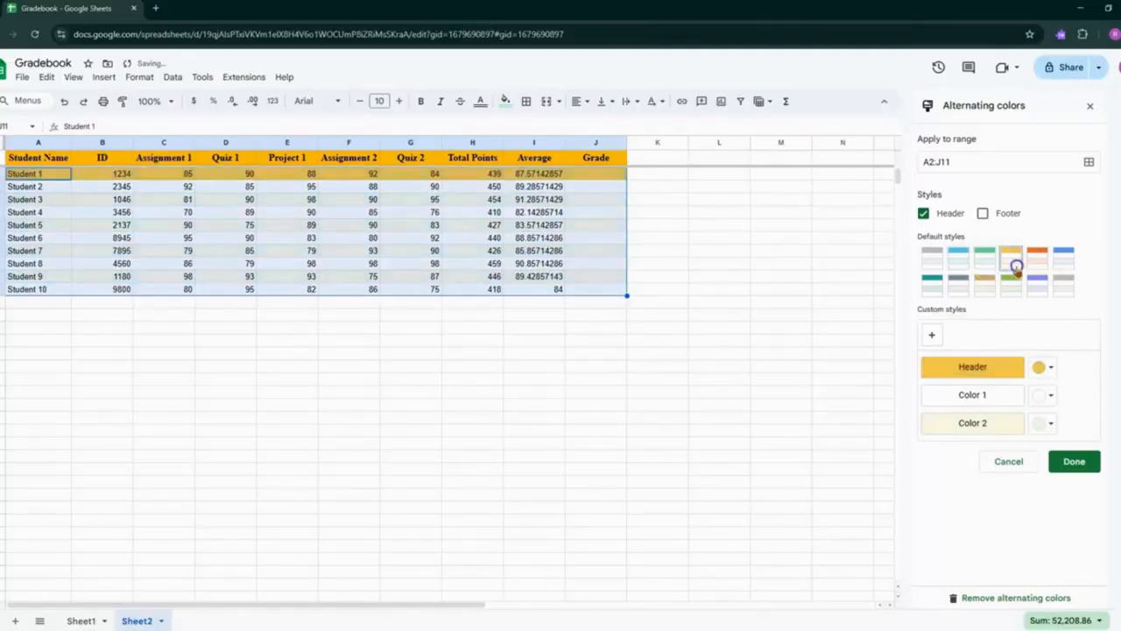
left_click(1038, 290)
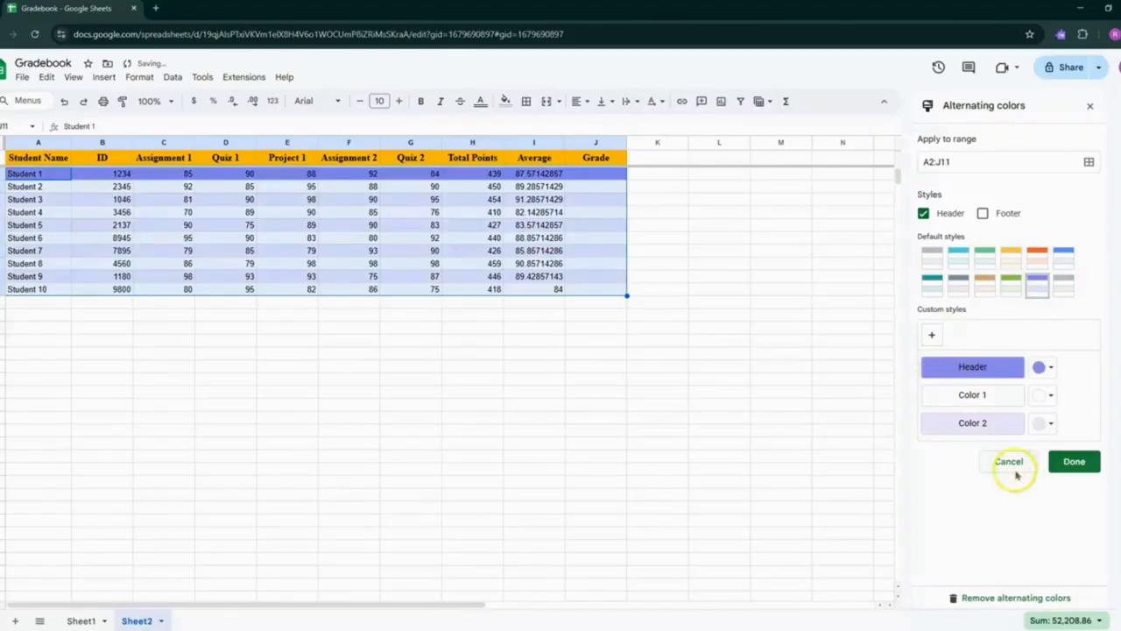
left_click(1074, 458)
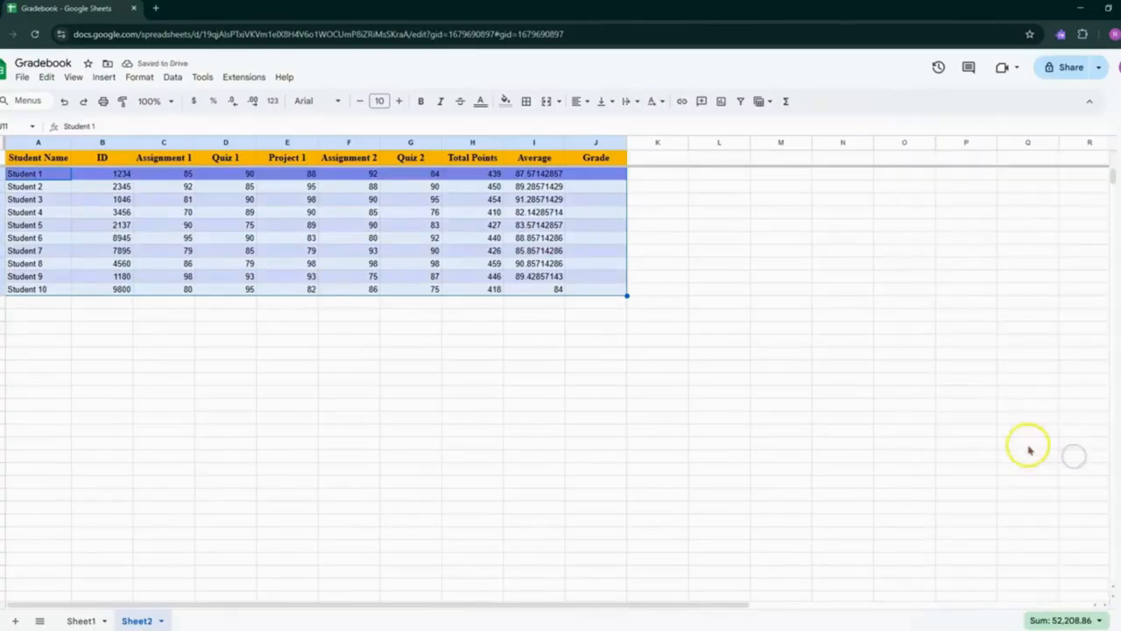
Add horizontal borders between the student rows in A2:J11
left_click(466, 355)
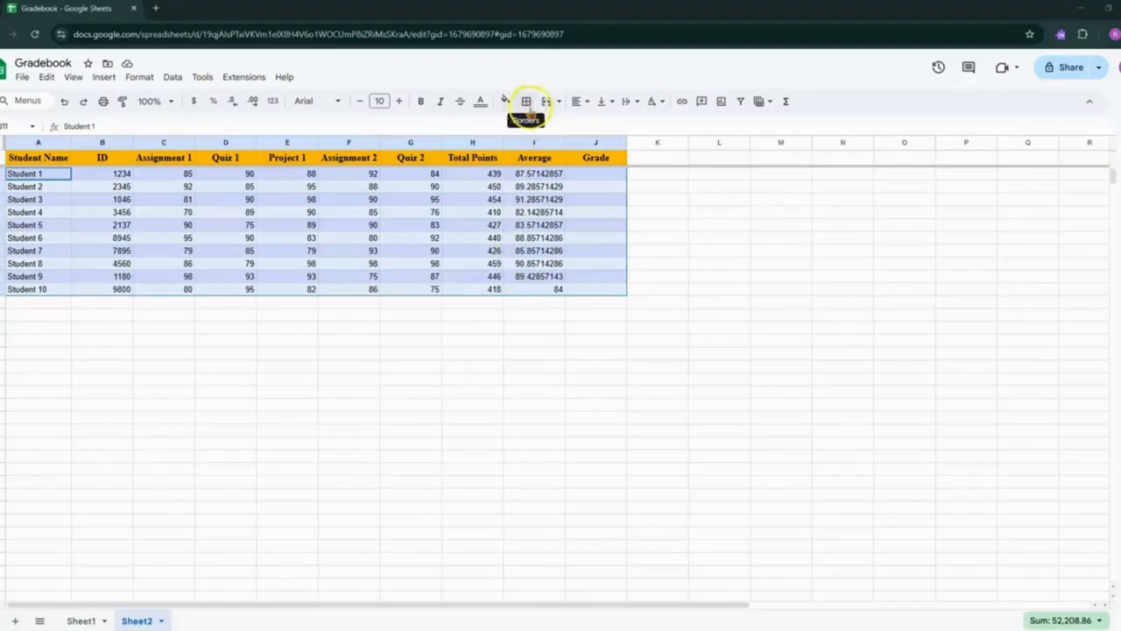
left_click(526, 101)
left_click(526, 102)
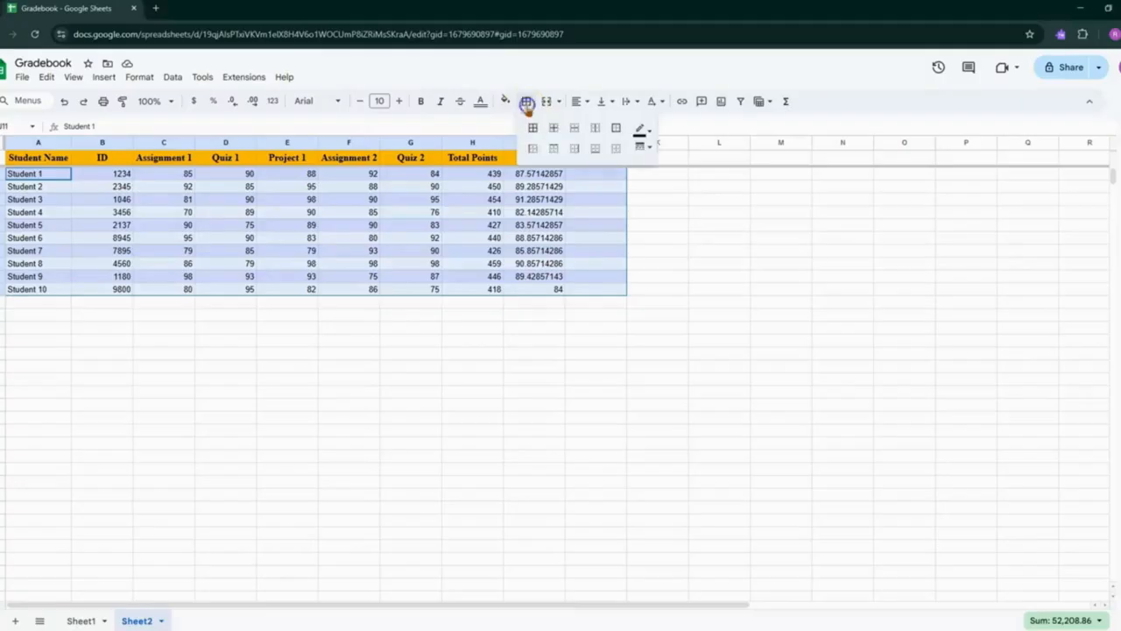
left_click(533, 128)
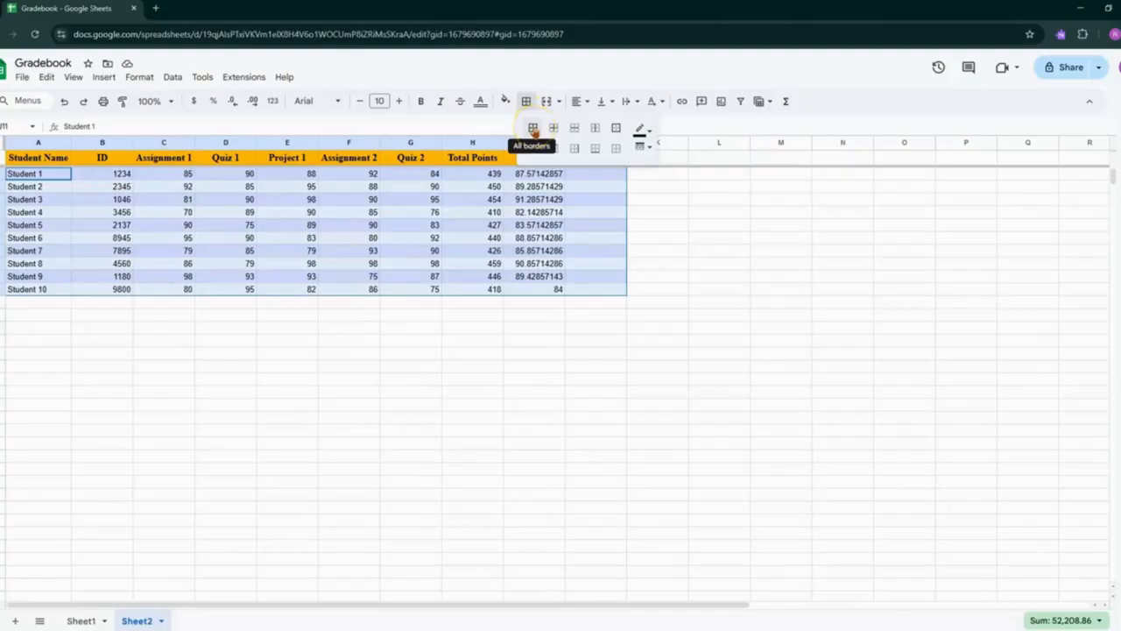
left_click(553, 128)
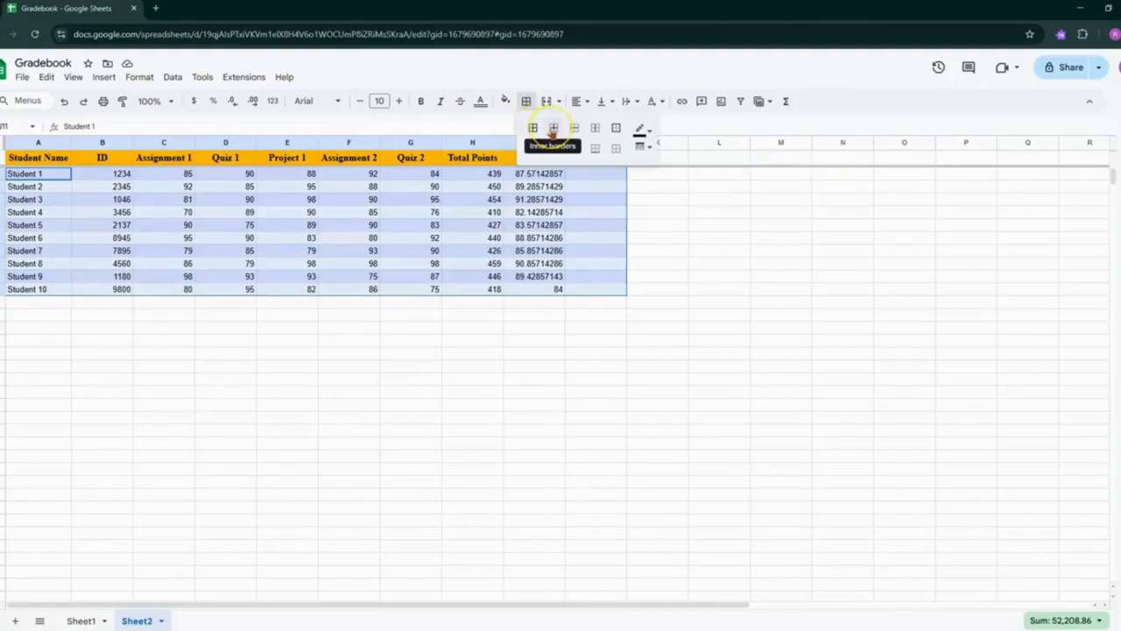
left_click(575, 128)
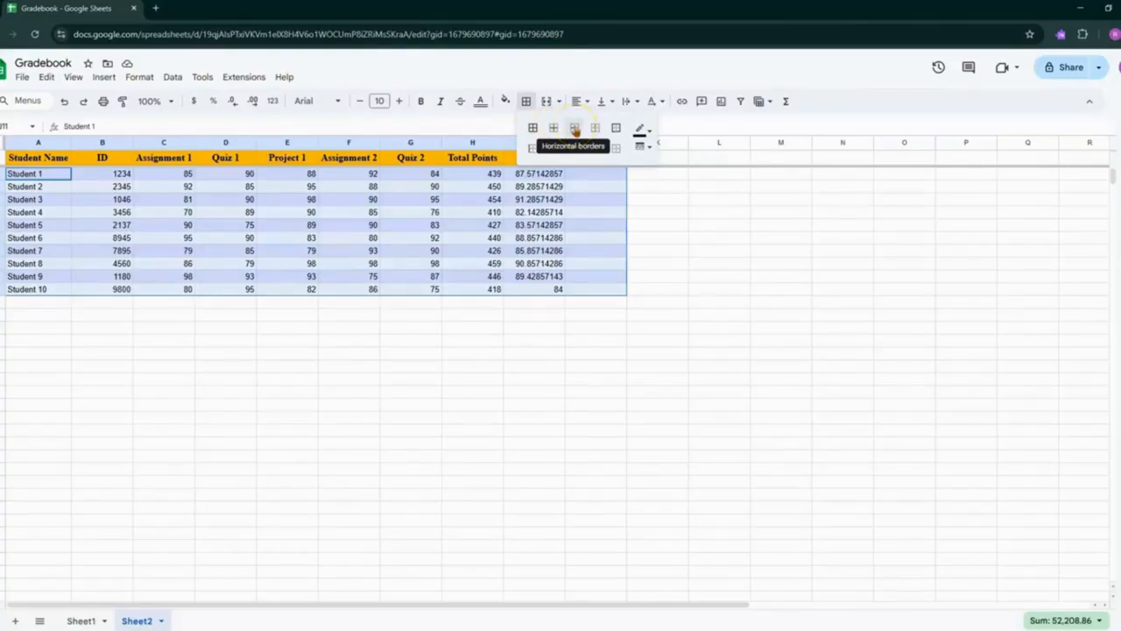
left_click(594, 129)
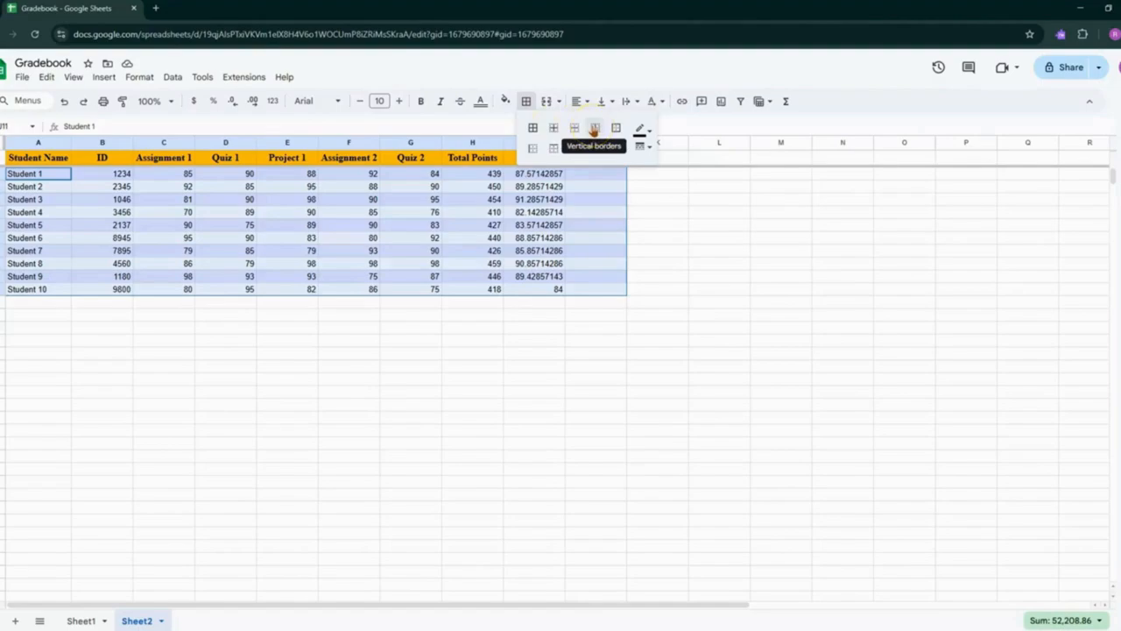
left_click(573, 129)
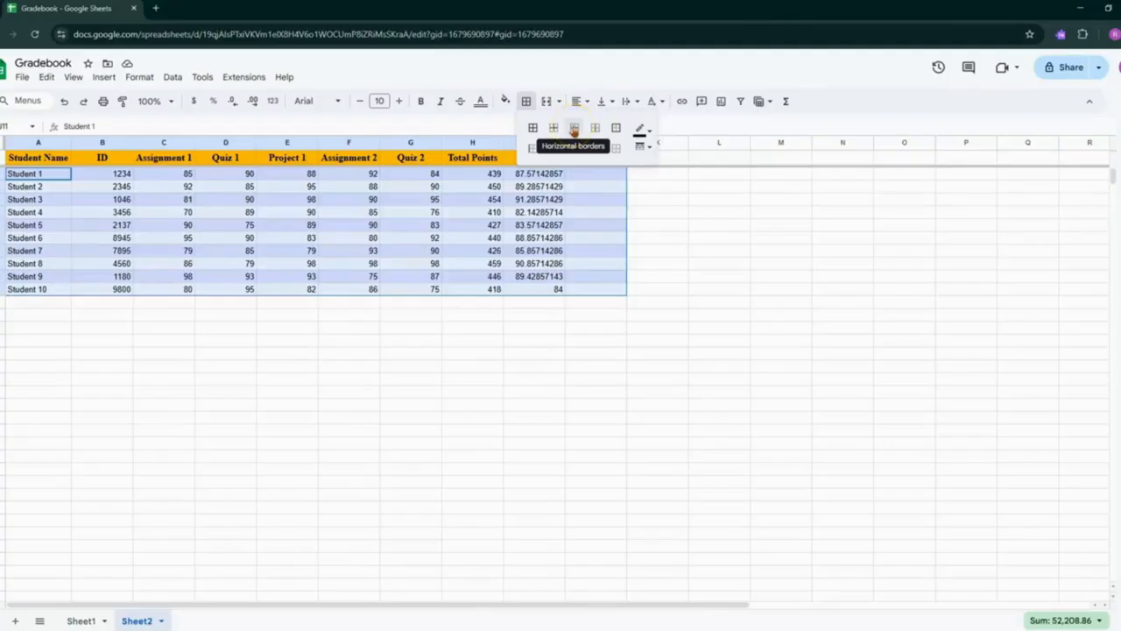
left_click(574, 130)
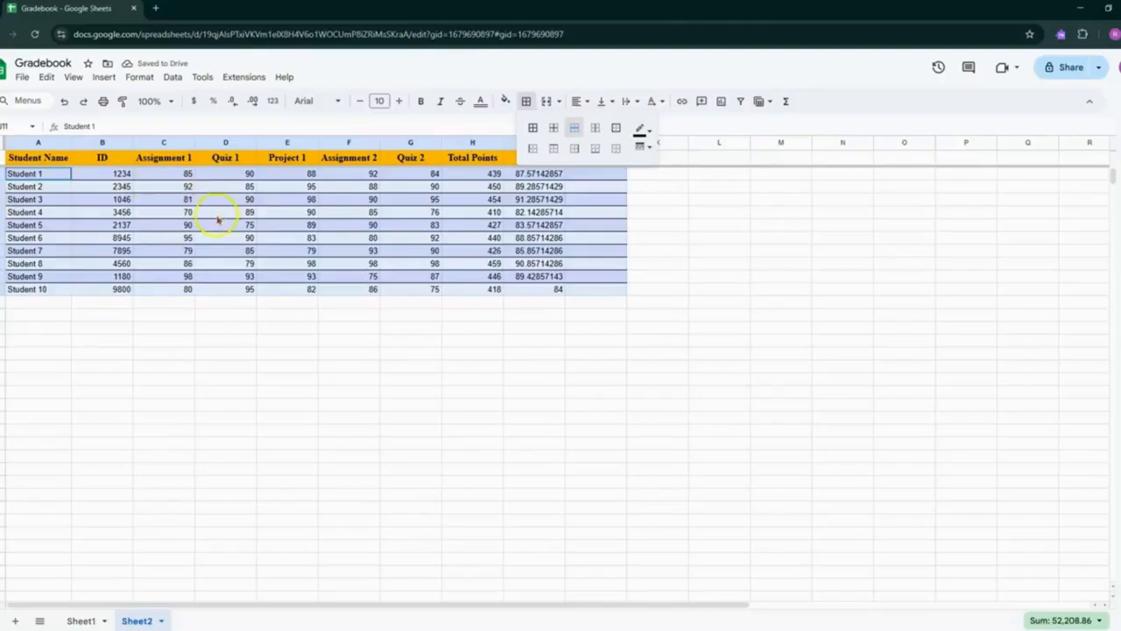
Set the student rows' horizontal borders to the medium solid line style and colour them purple
left_click(642, 146)
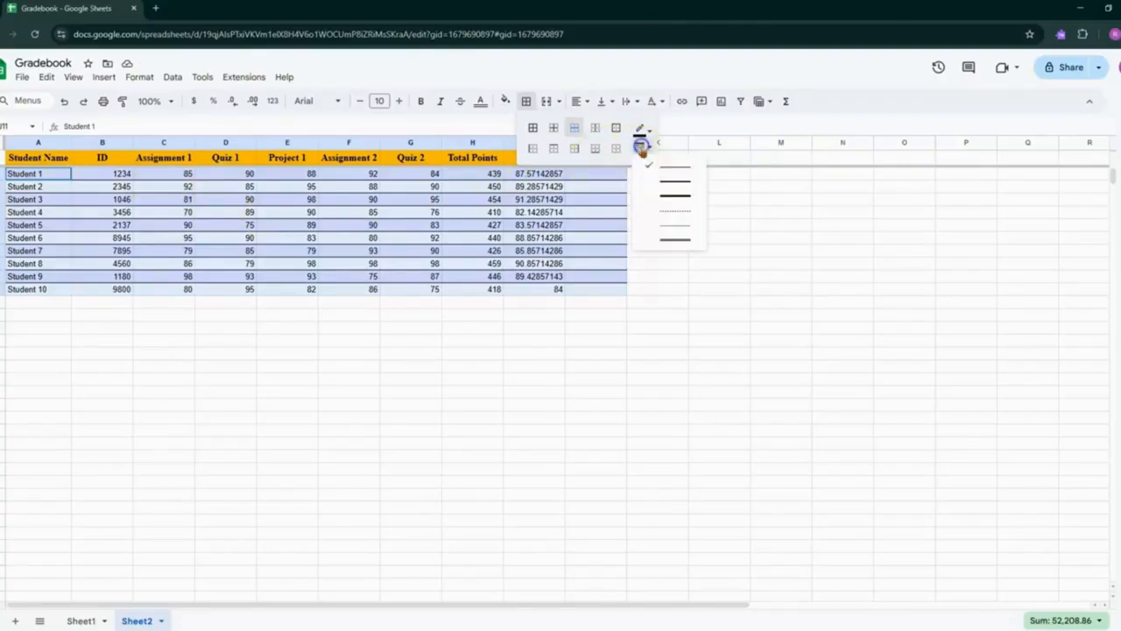
left_click(667, 181)
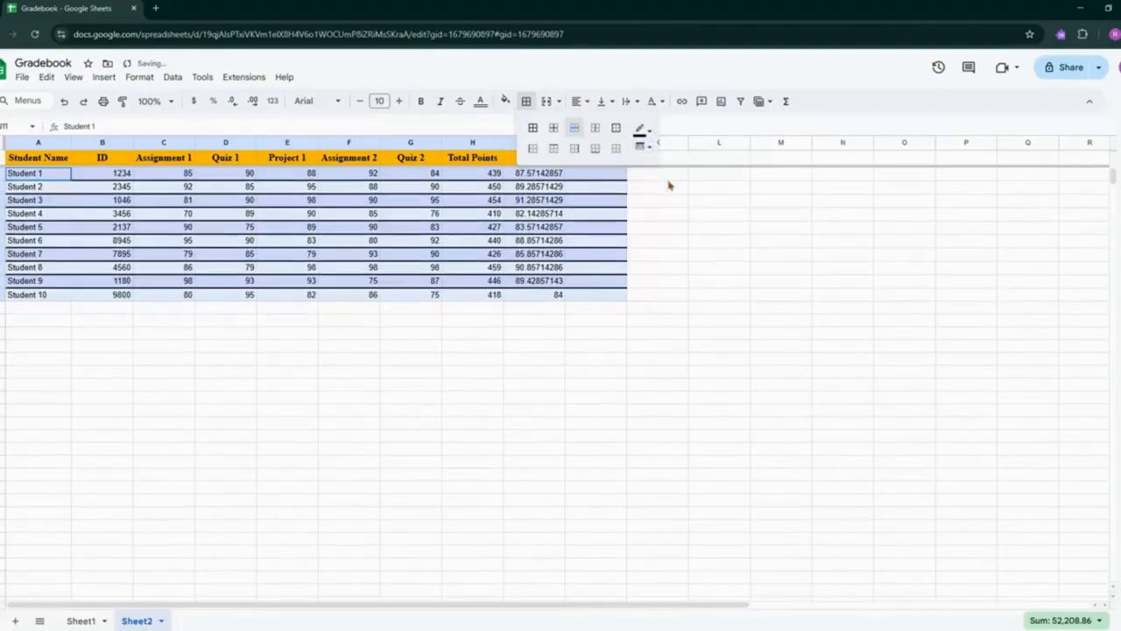
left_click(640, 132)
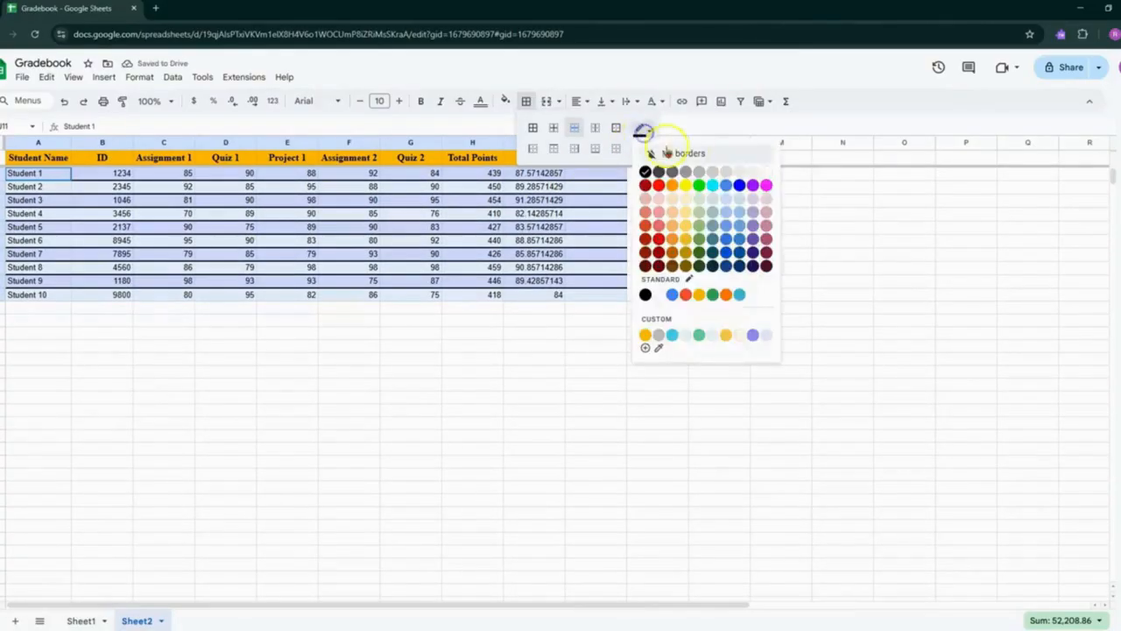
left_click(753, 185)
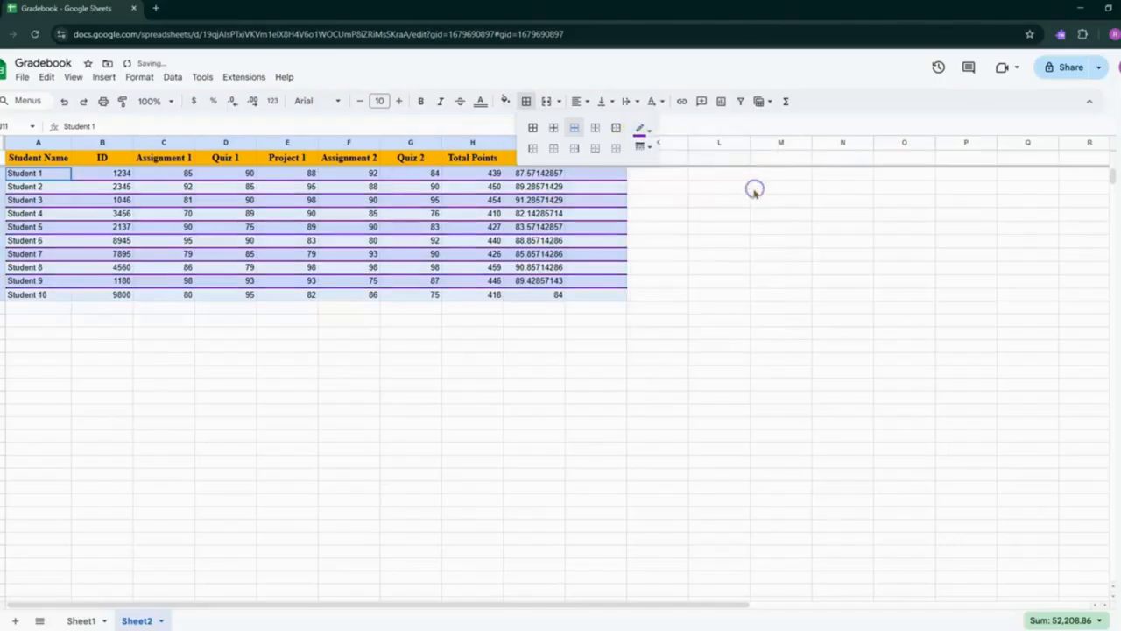
left_click(640, 242)
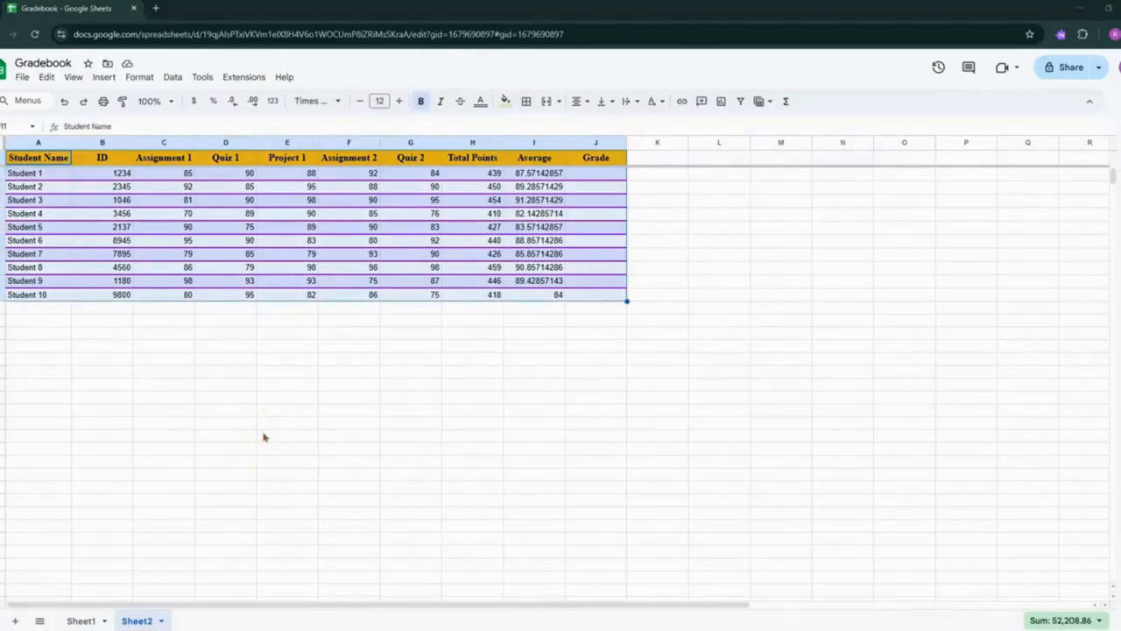
Start a single-color conditional format rule for A1:J11 with a light purple fill
left_click(335, 398)
left_click(330, 400)
left_click(140, 79)
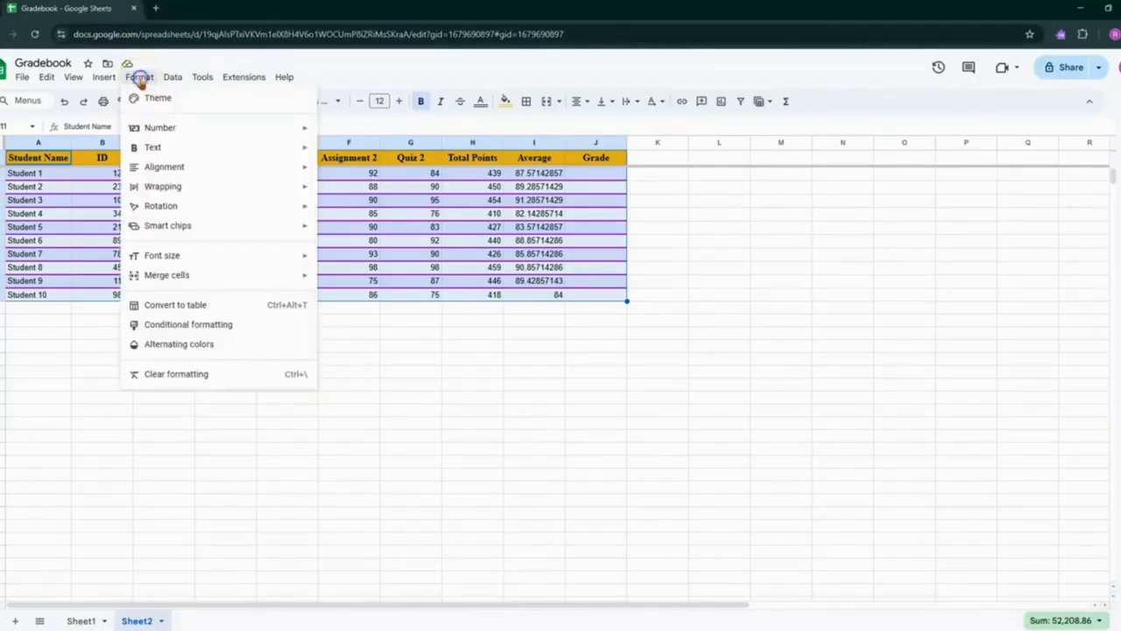
left_click(189, 326)
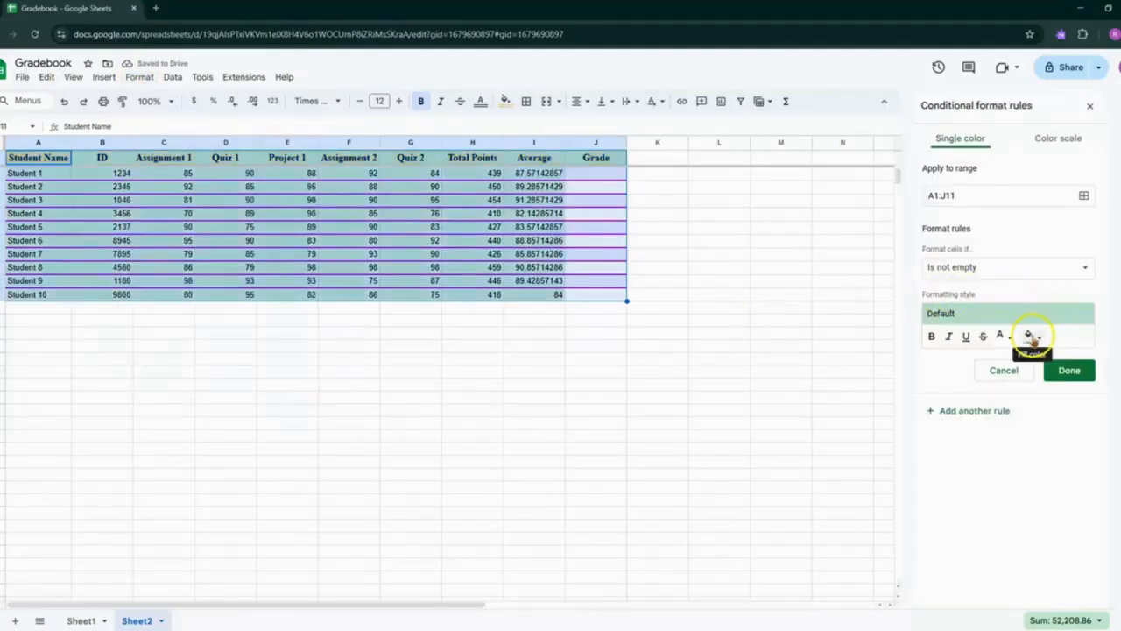
left_click(1029, 335)
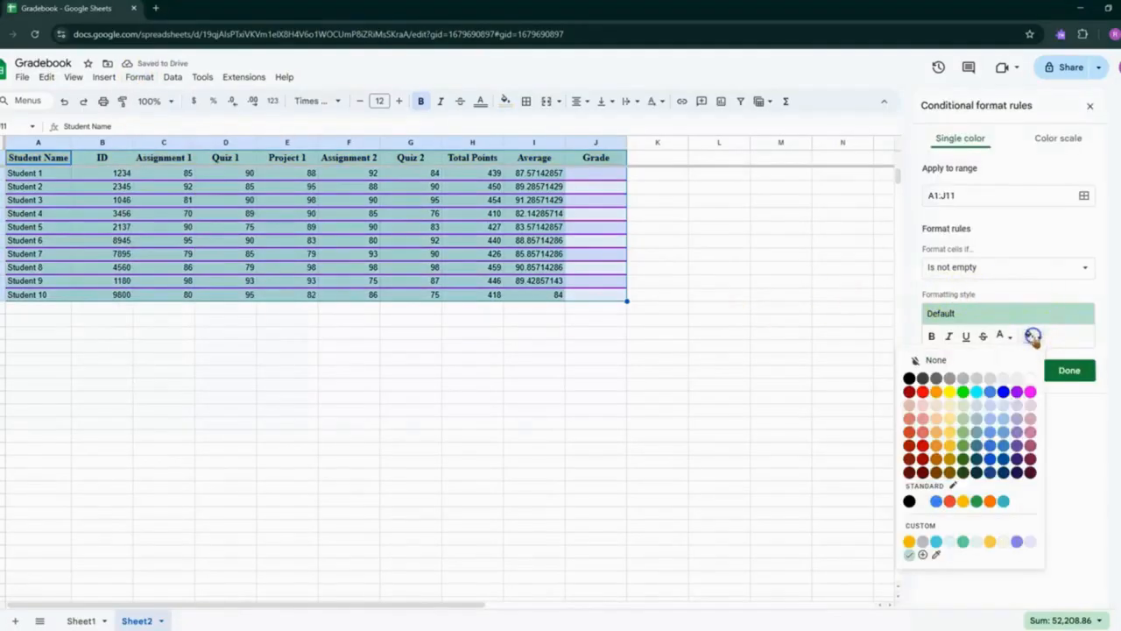
left_click(1018, 418)
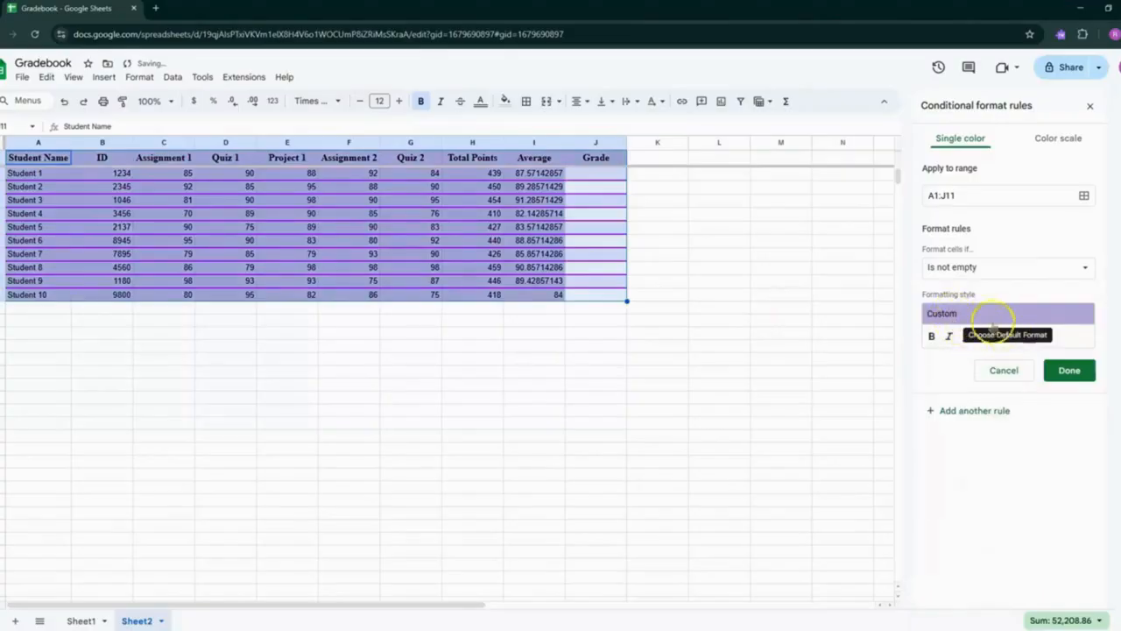
Set the conditional format rule to highlight cells with values between 70 and 80, and save it
left_click(955, 274)
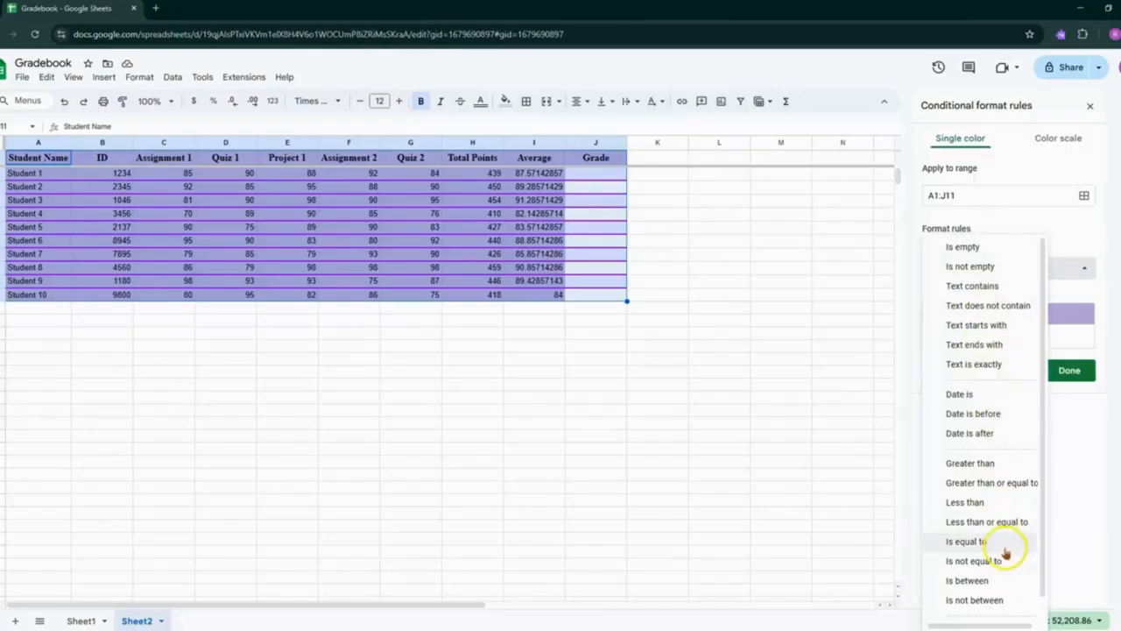
left_click(1003, 580)
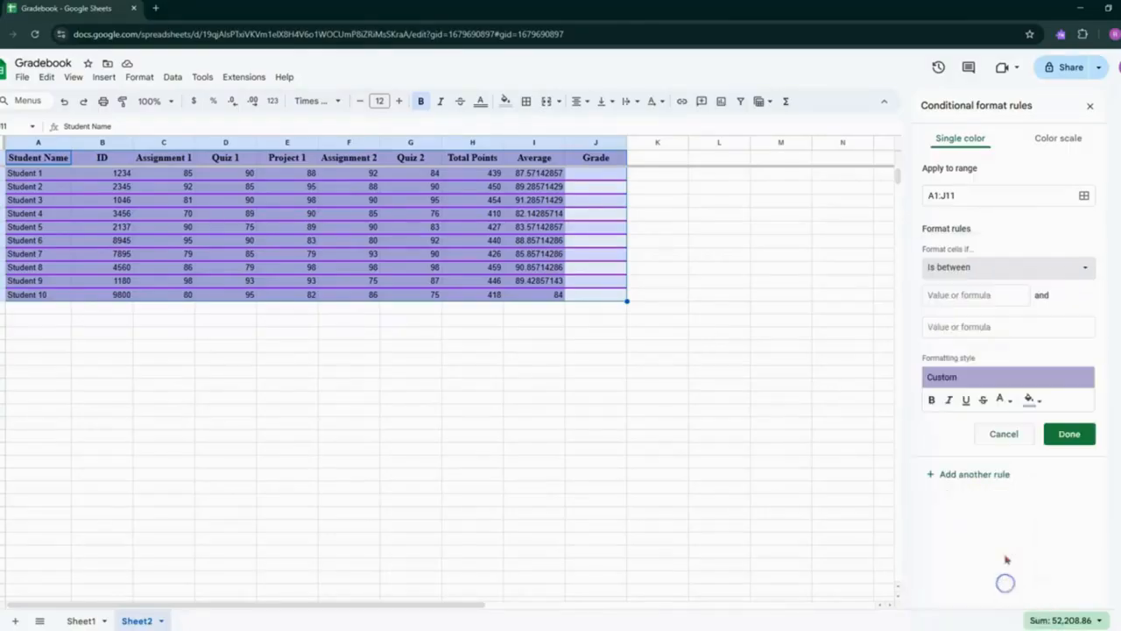
left_click(958, 296)
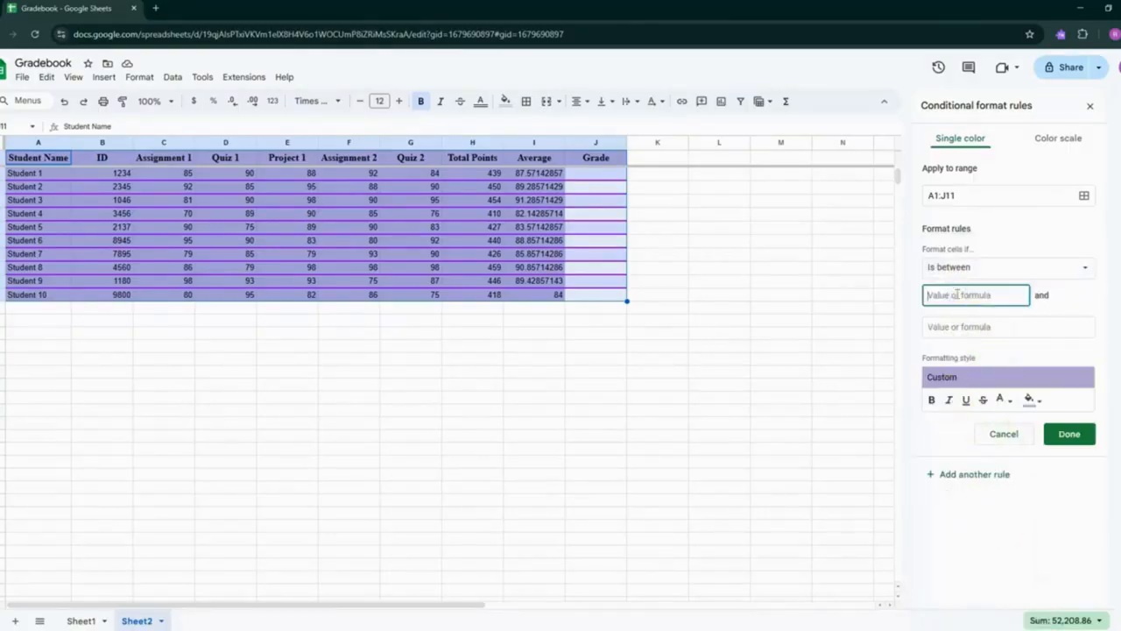
type("70")
left_click(967, 323)
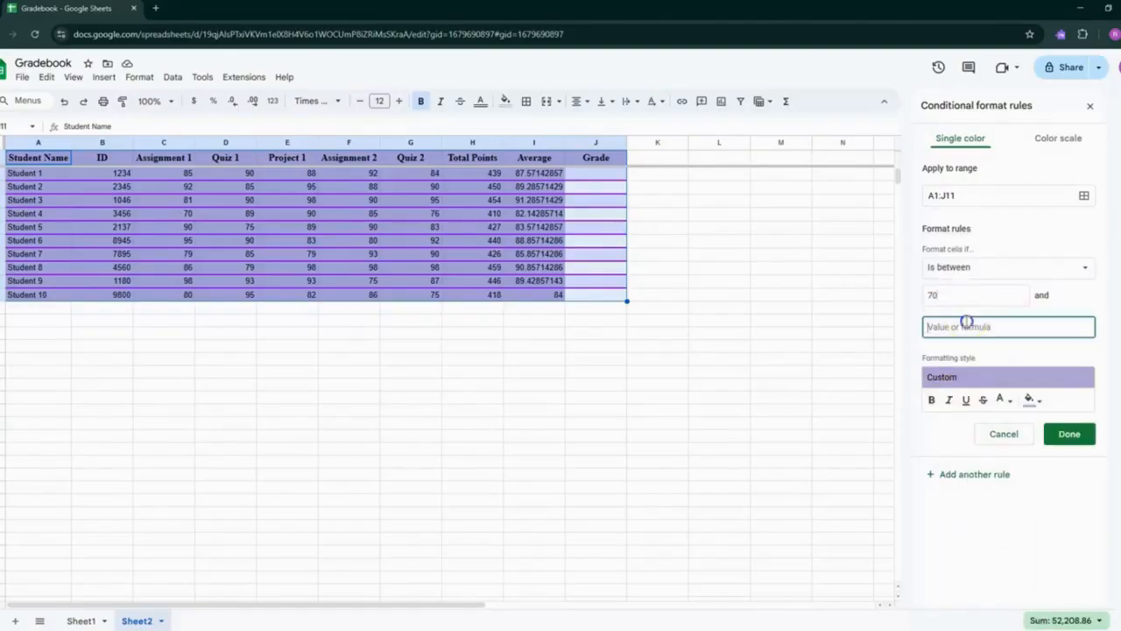
type("80")
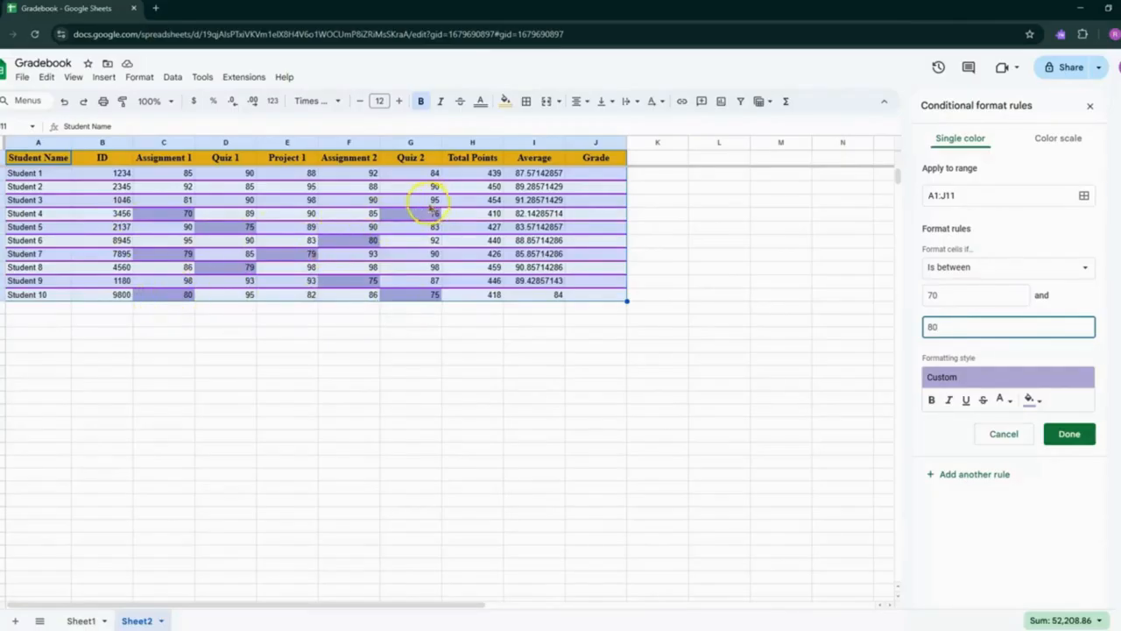
left_click(1084, 433)
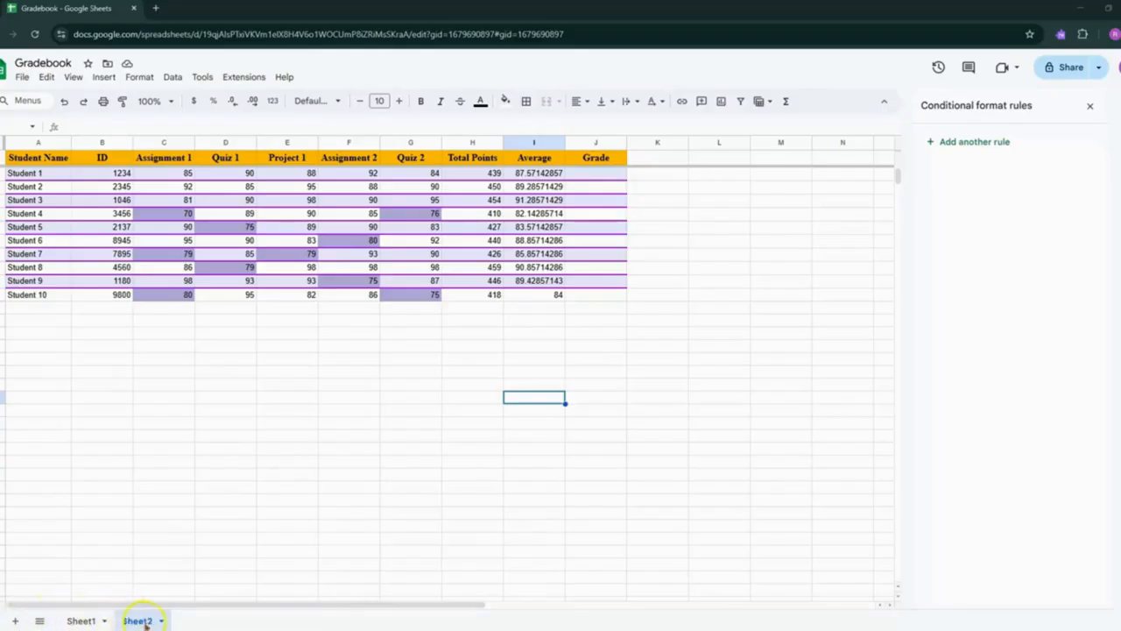
Add a new sheet to the workbook and rename it Period 3
left_click(15, 620)
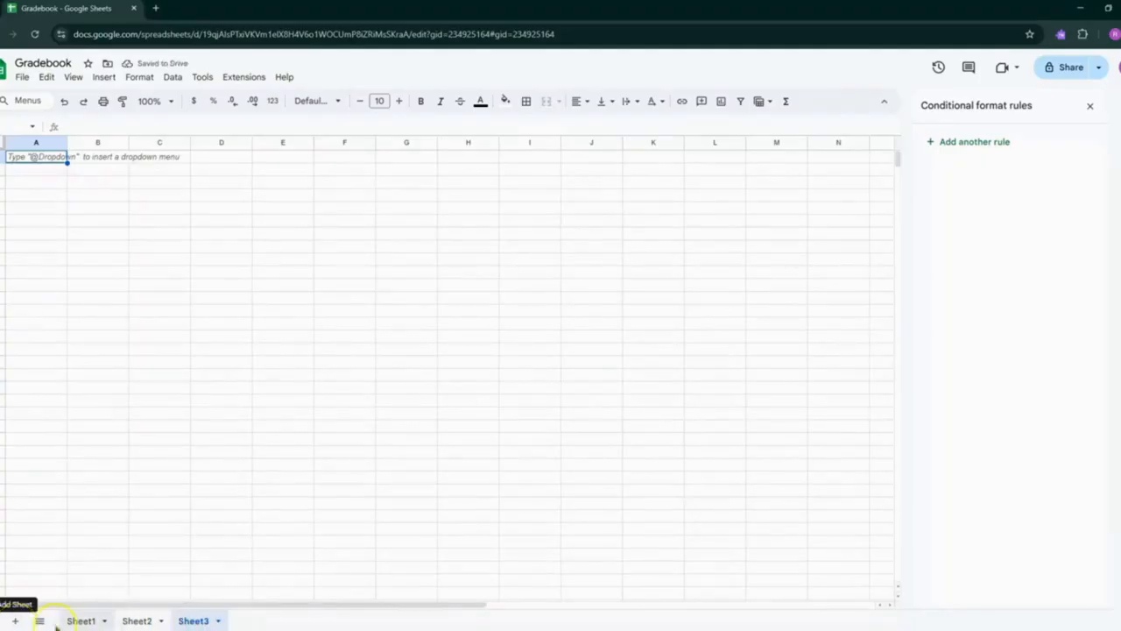
left_click(217, 621)
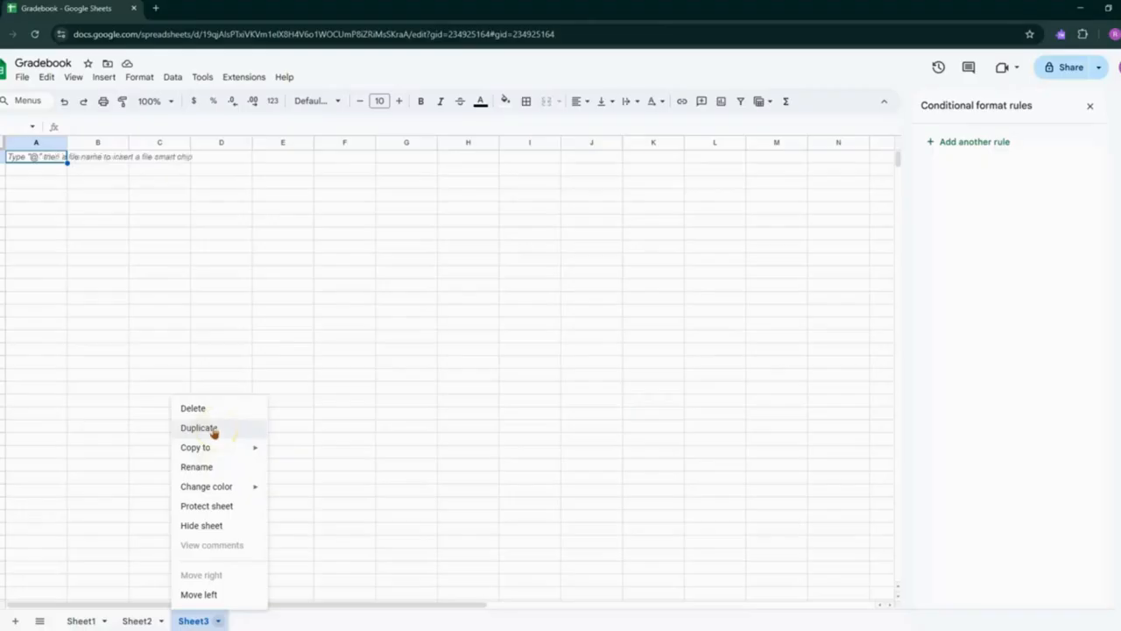
mouse_move(210, 489)
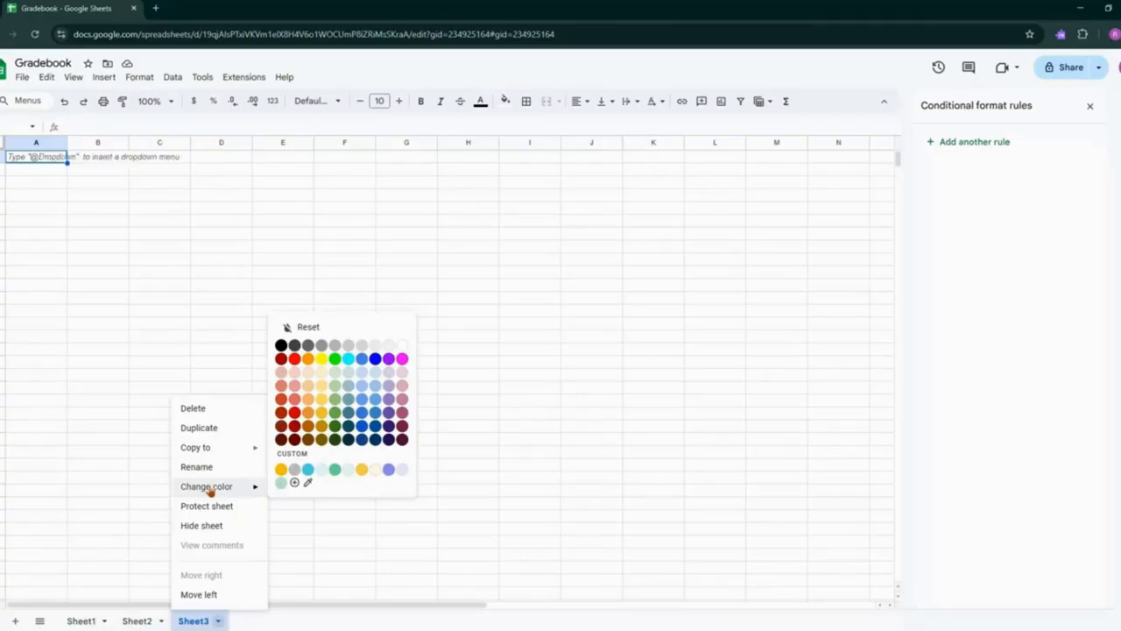
left_click(206, 467)
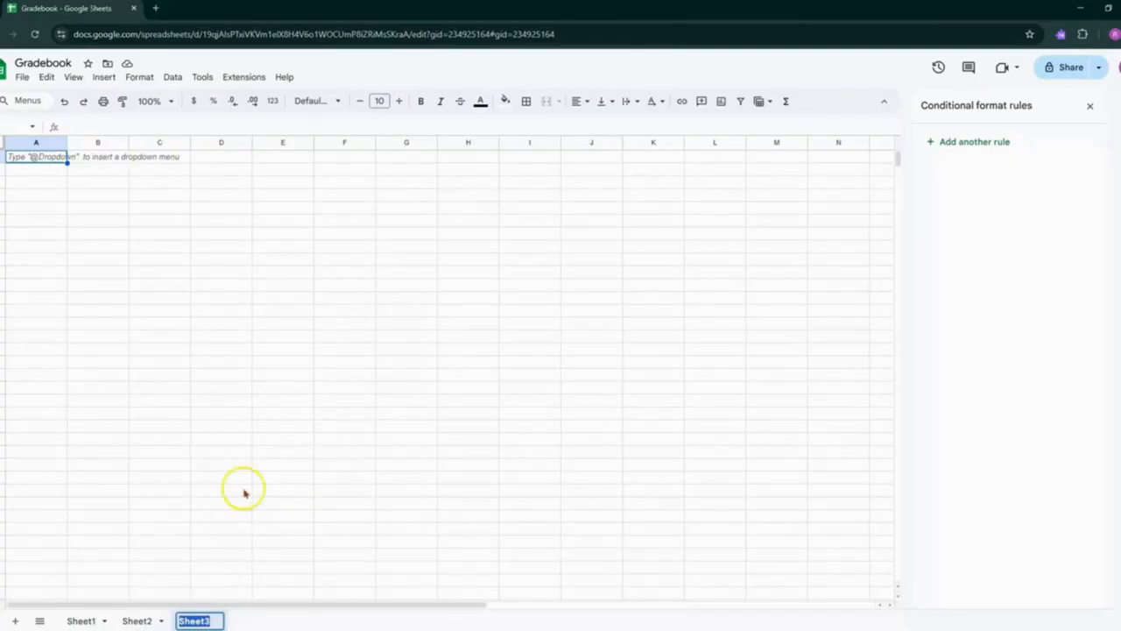
type("Period 3")
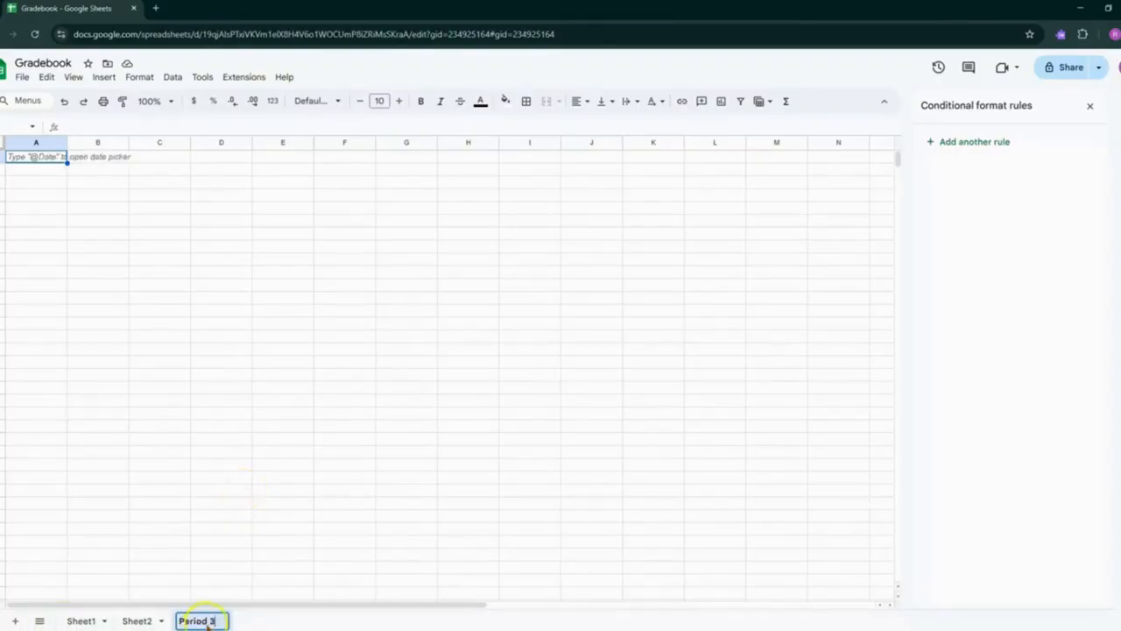
key("Return")
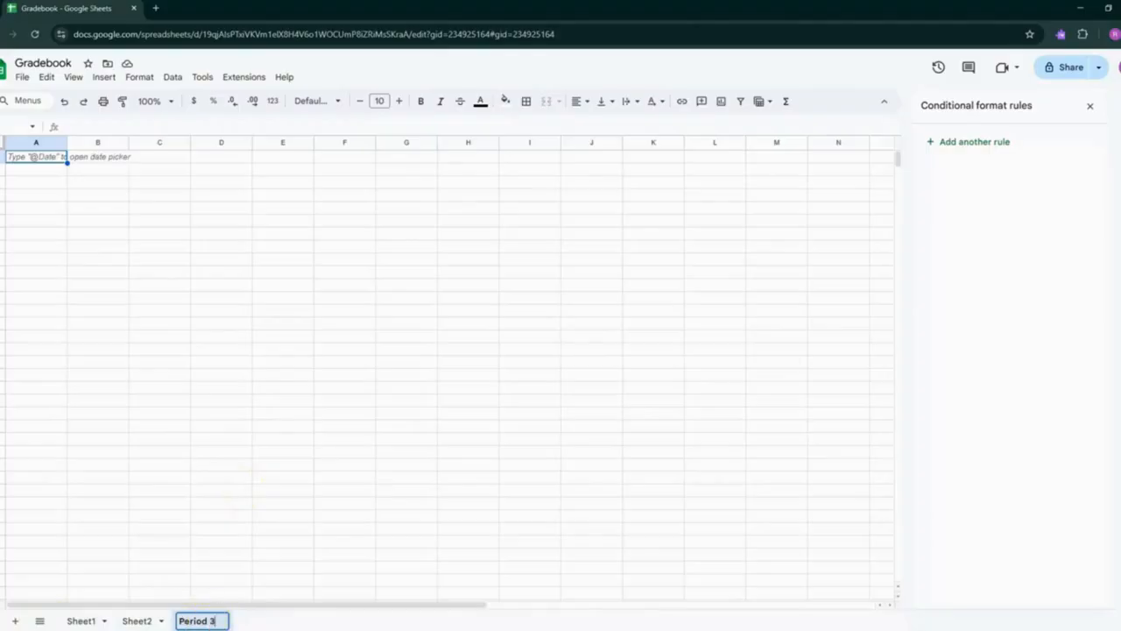
double_click(198, 622)
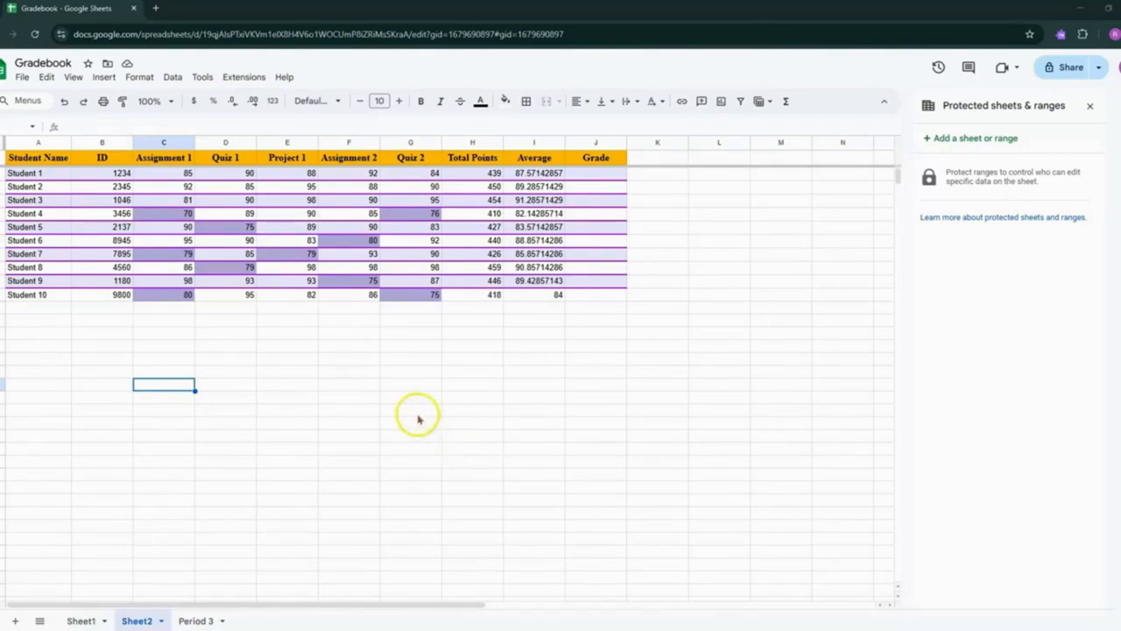
Open flippity.net in a new browser tab and browse its spreadsheet-based activity templates
left_click(155, 7)
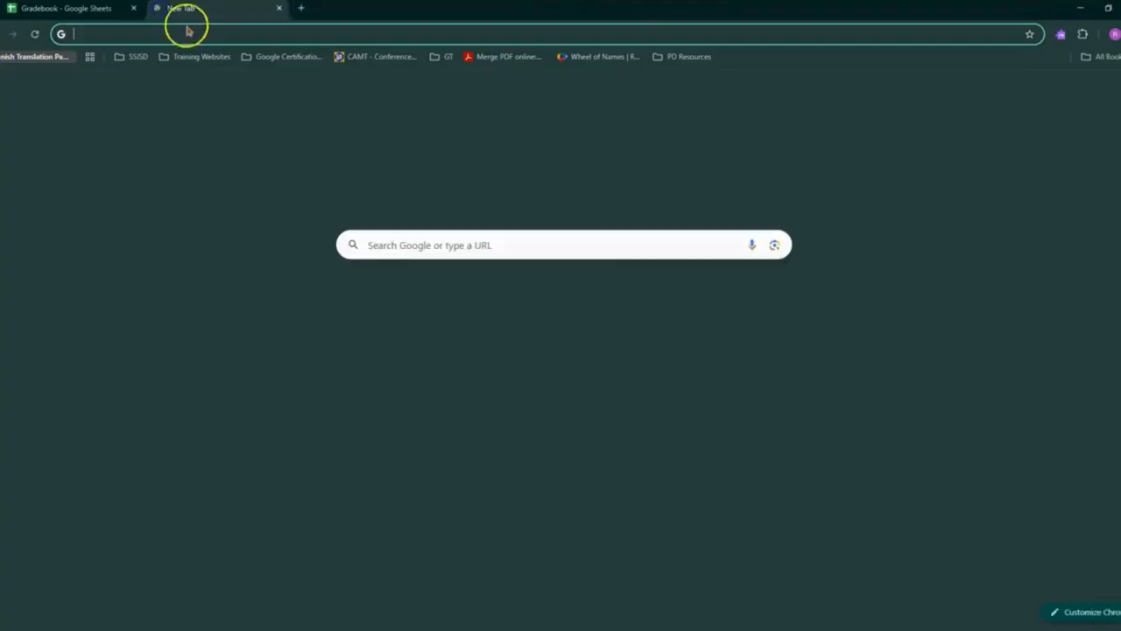
type("fl")
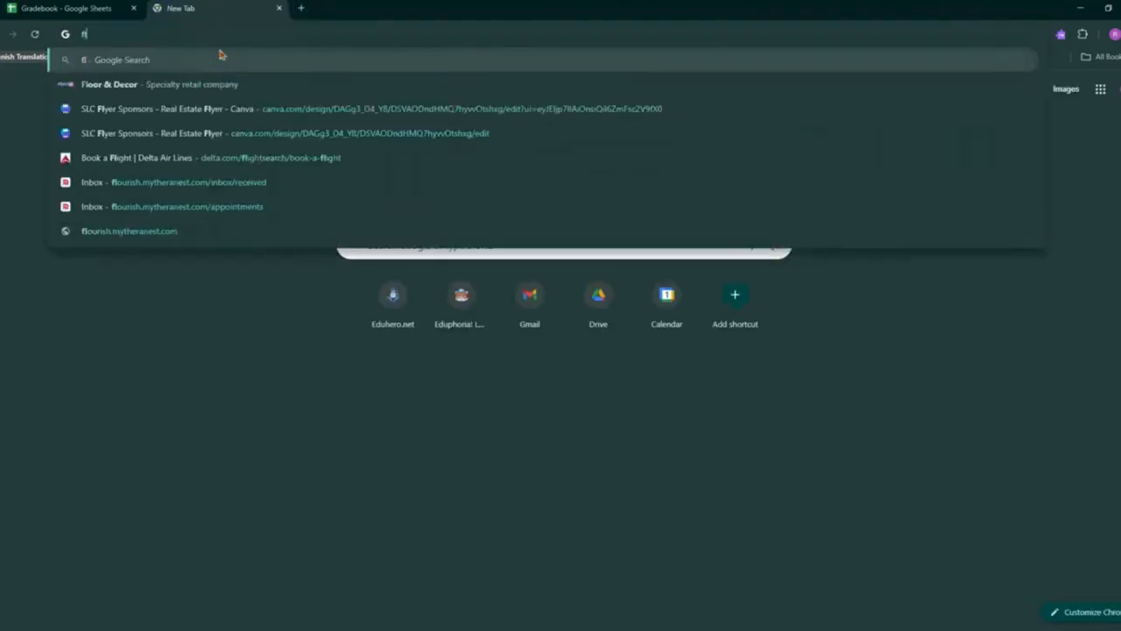
type("ippity.")
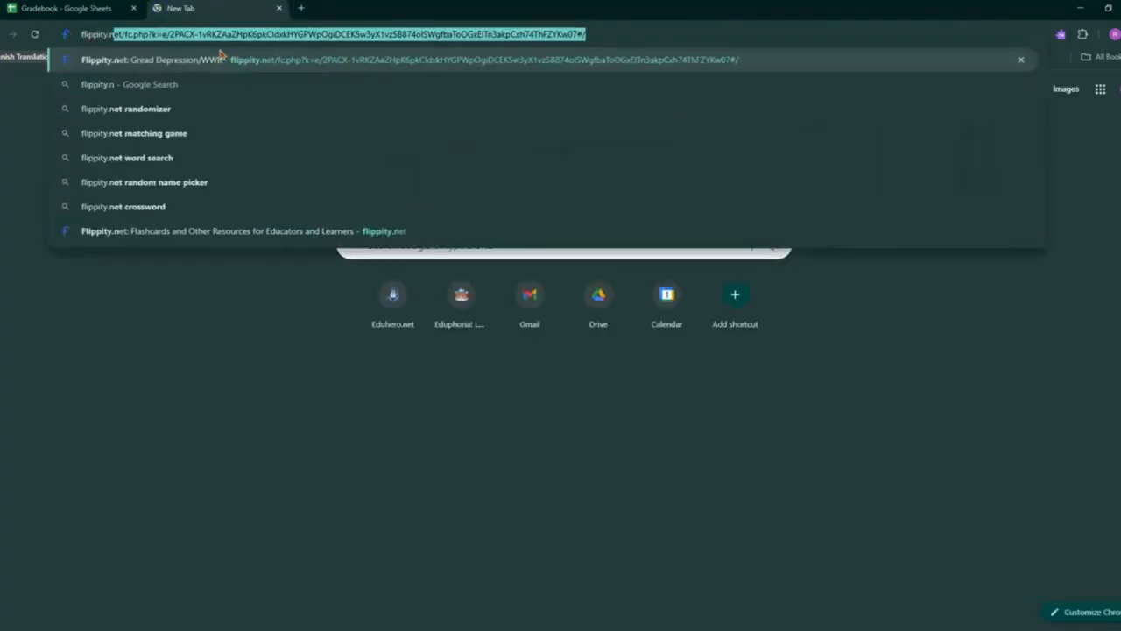
type("net")
key("Return")
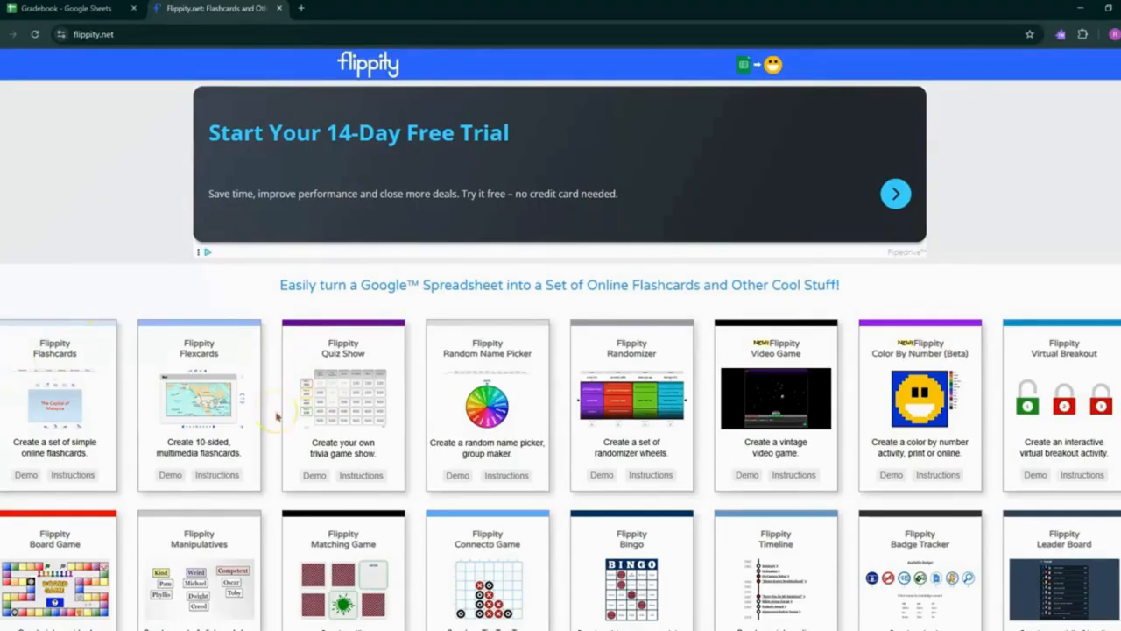
scroll(276, 416, "down", 3)
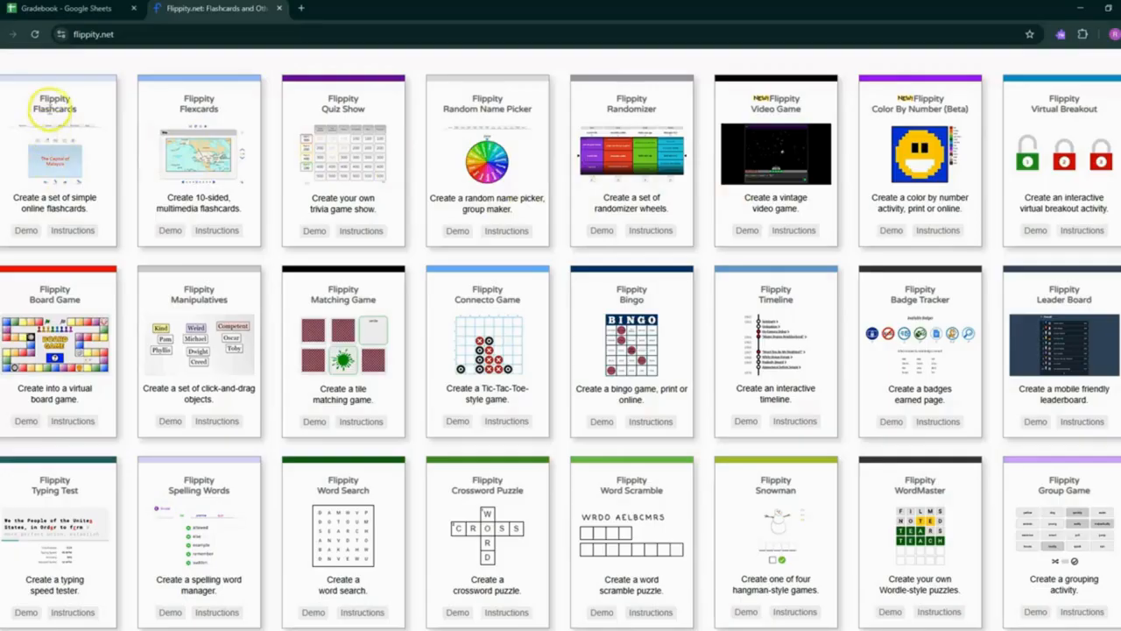
Open the Flippity Flashcards instructions, read through them and make a copy of the linked Google Sheets template
left_click(72, 230)
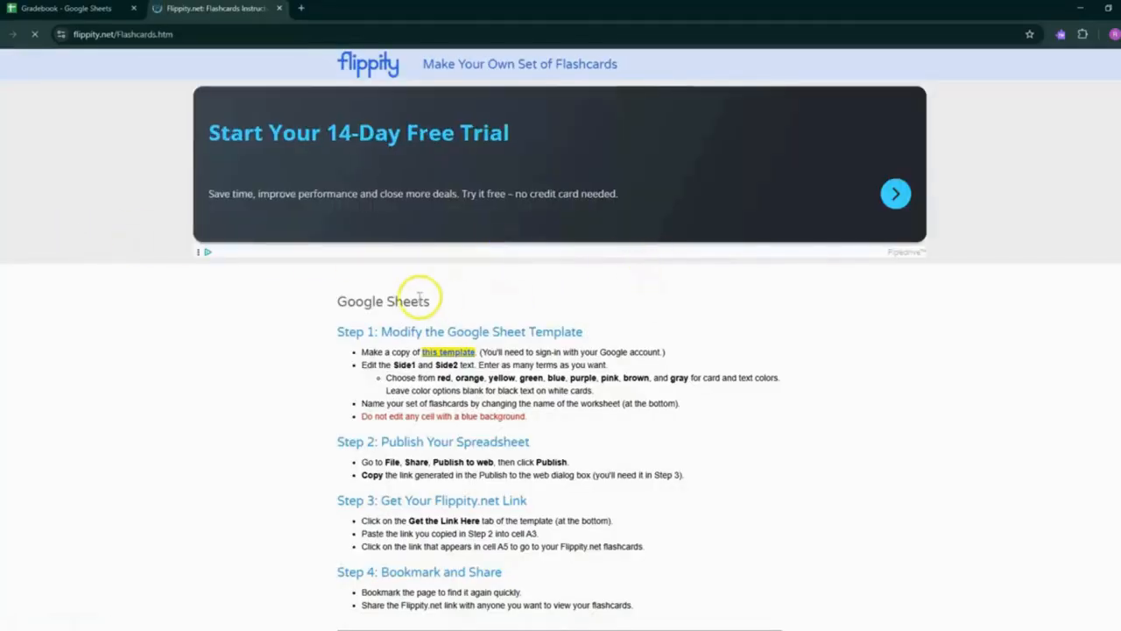
scroll(498, 374, "down", 2)
scroll(501, 375, "down", 3)
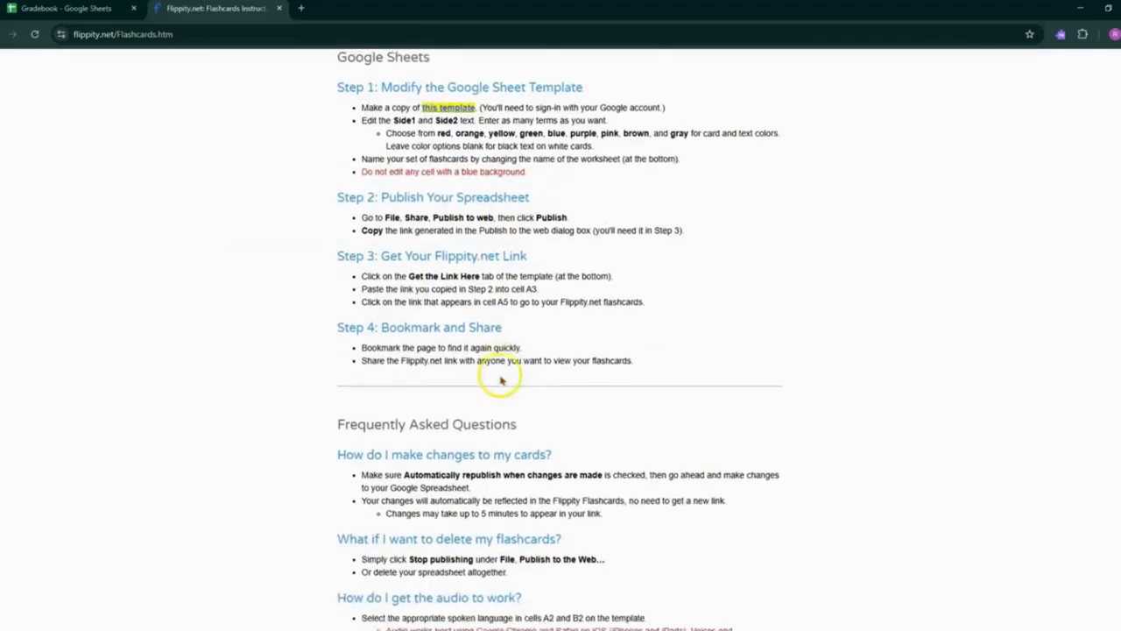
scroll(498, 376, "down", 3)
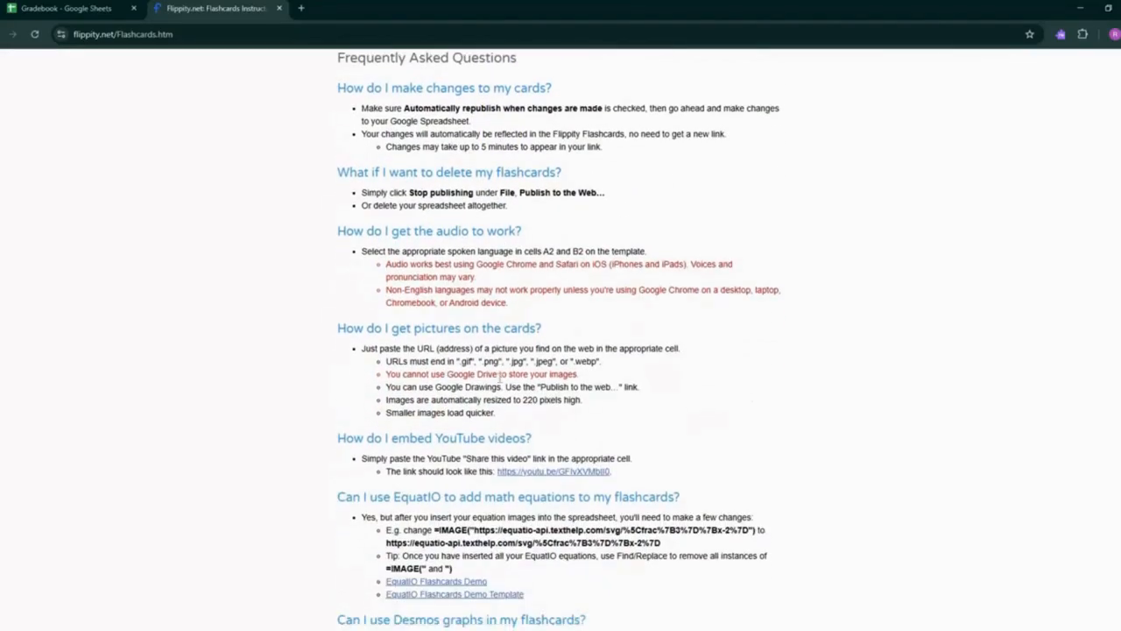
scroll(499, 376, "down", 4)
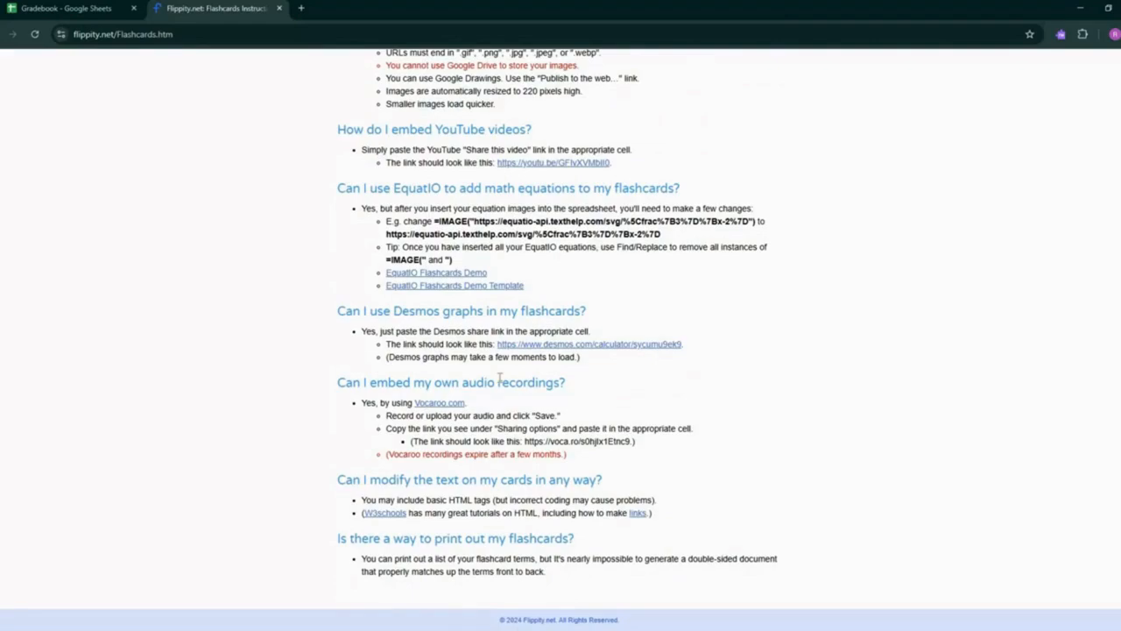
scroll(473, 377, "up", 5)
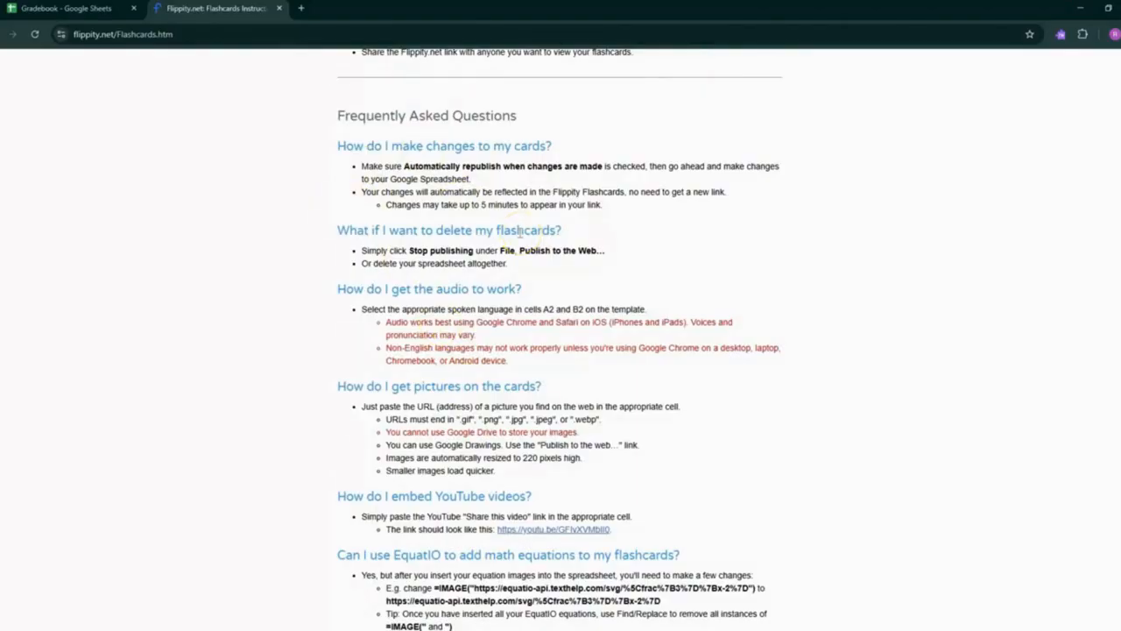
scroll(519, 231, "up", 5)
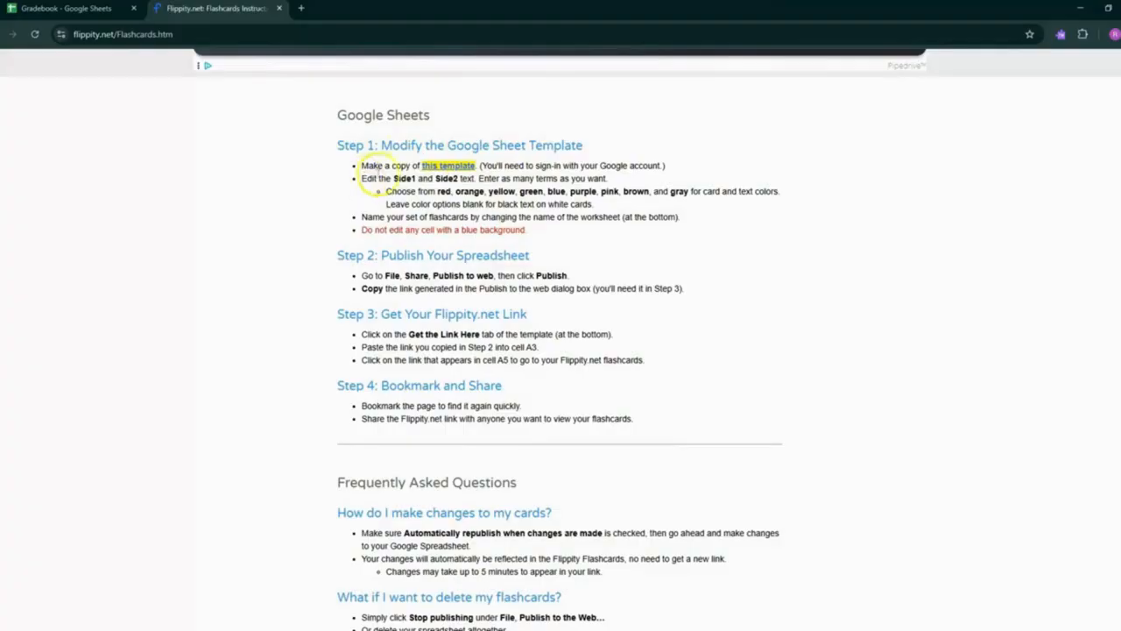
left_click(436, 167)
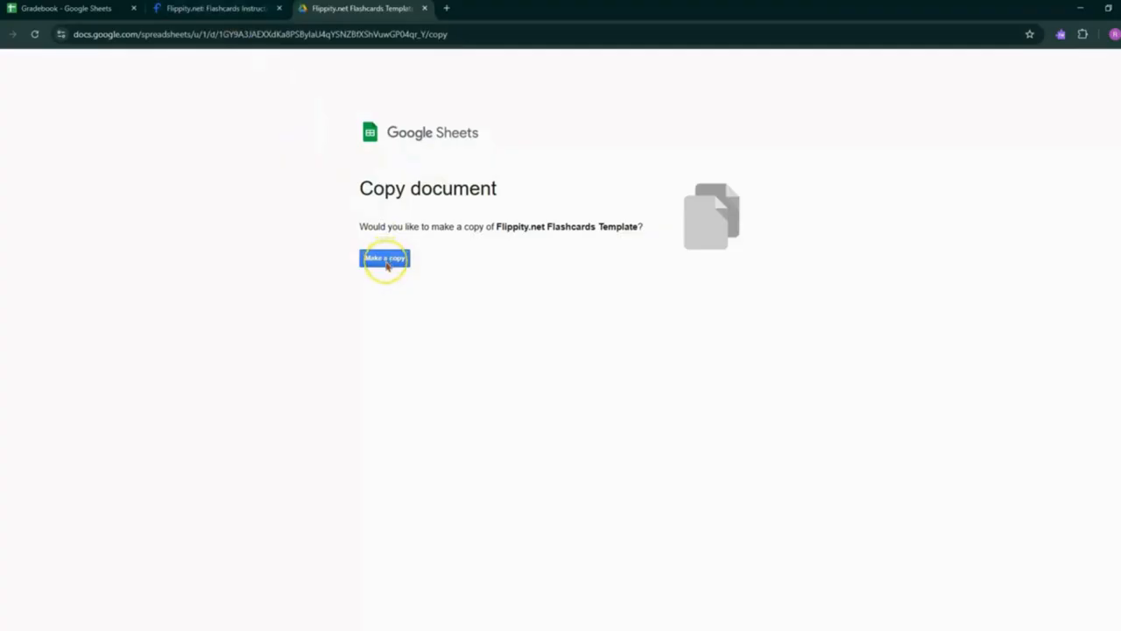
left_click(385, 262)
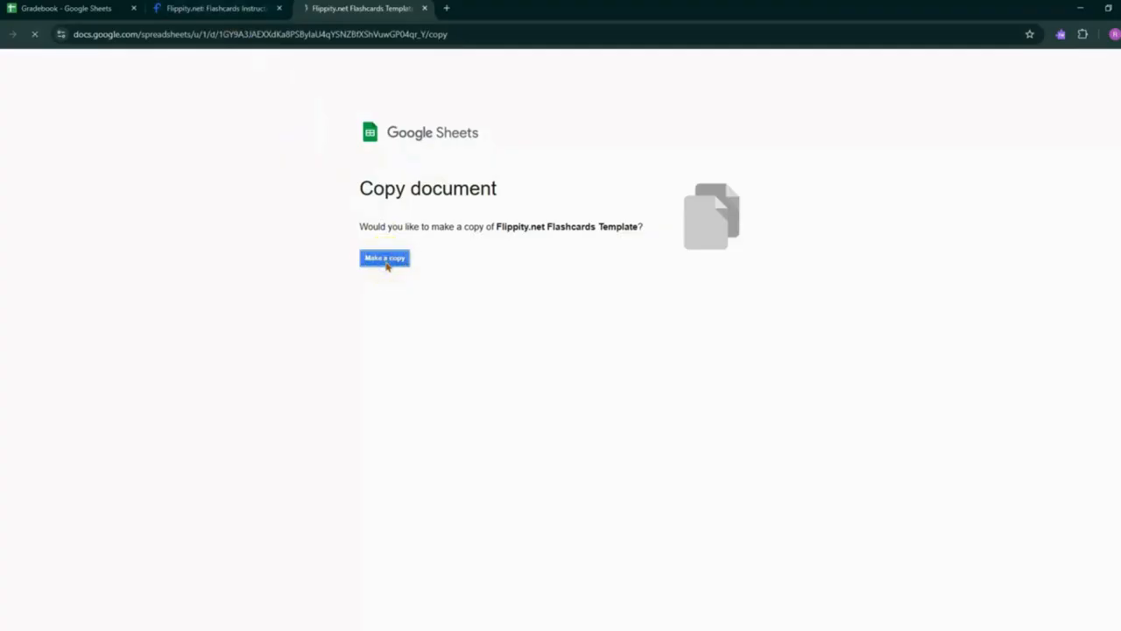
Move the Flippity Flashcards instructions into a separate window and arrange it side by side with the template copy
left_click(232, 11)
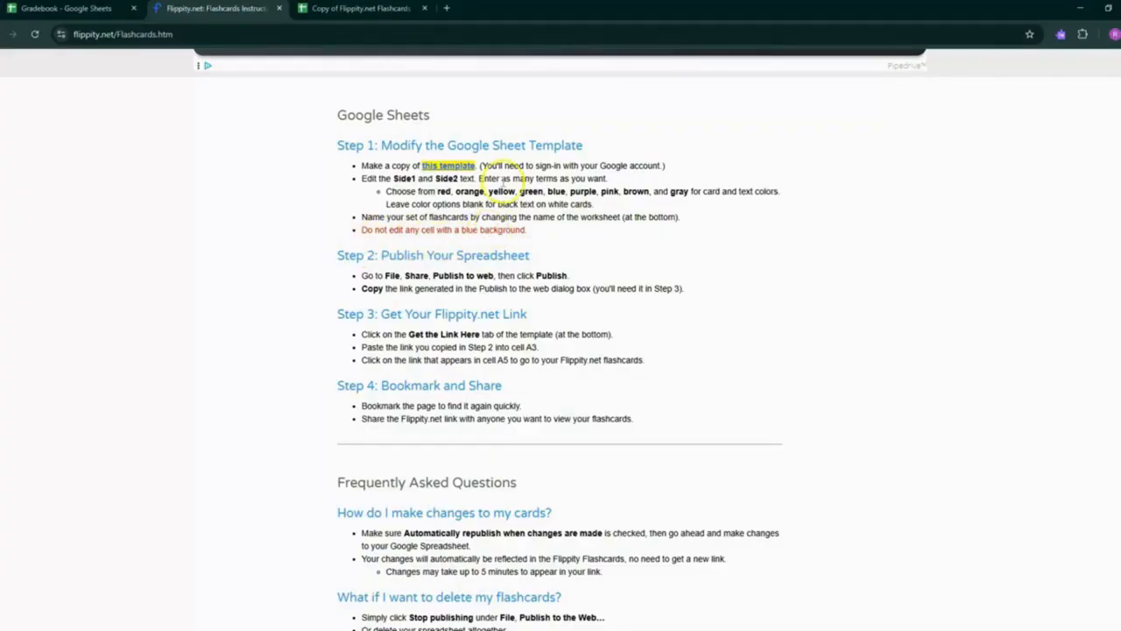
left_click_drag(219, 8, 869, 51)
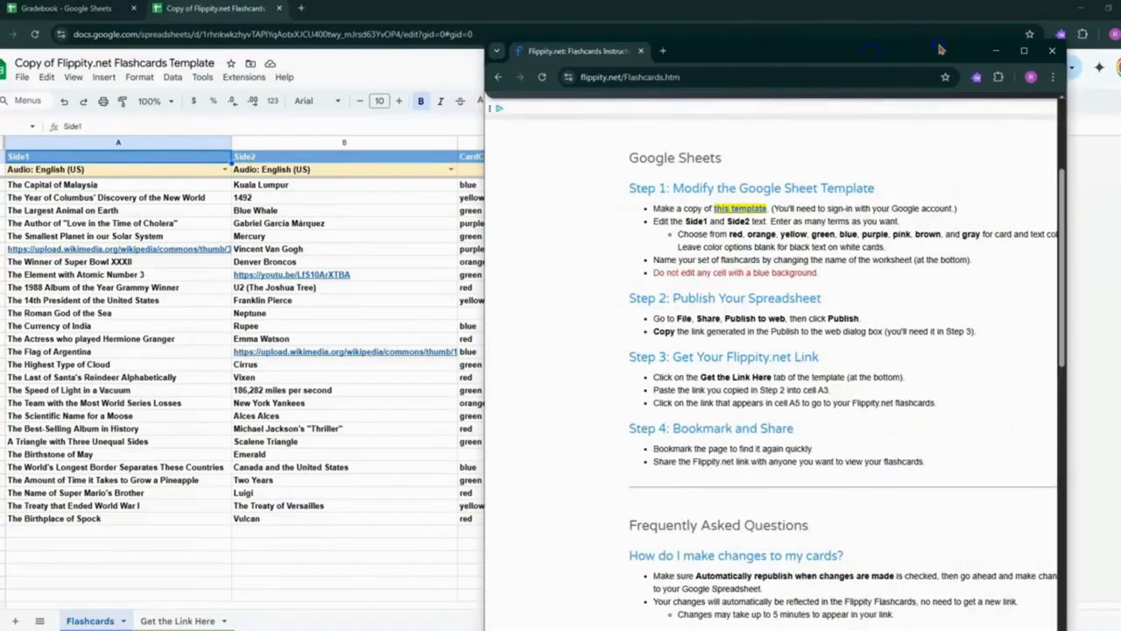
left_click_drag(939, 50, 1003, 48)
left_click_drag(1116, 5, 1119, 7)
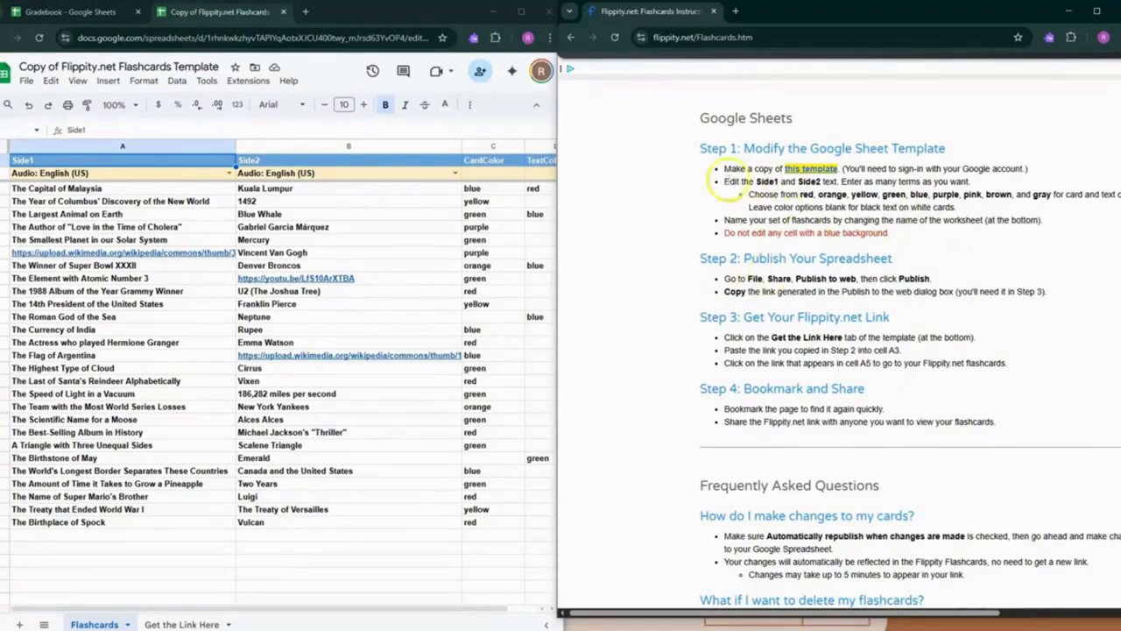
left_click_drag(555, 206, 568, 207)
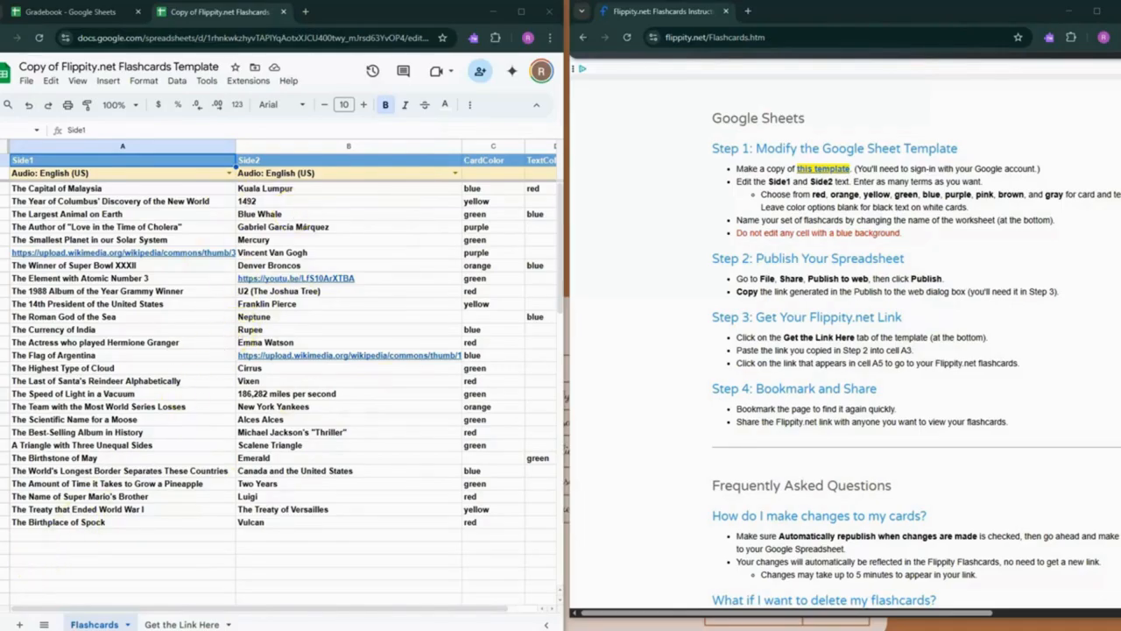
Paste the vocabulary terms and definitions, starting with boom-and-bust cycle, into the Side1 and Side2 columns and check the color columns
key("ctrl+v")
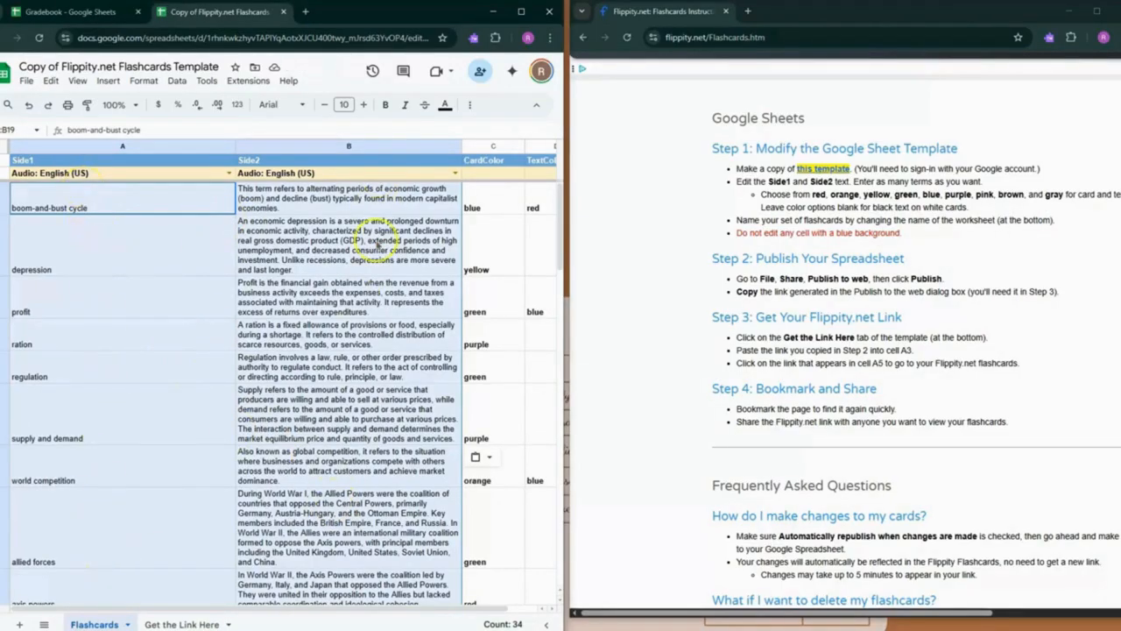
left_click(422, 332)
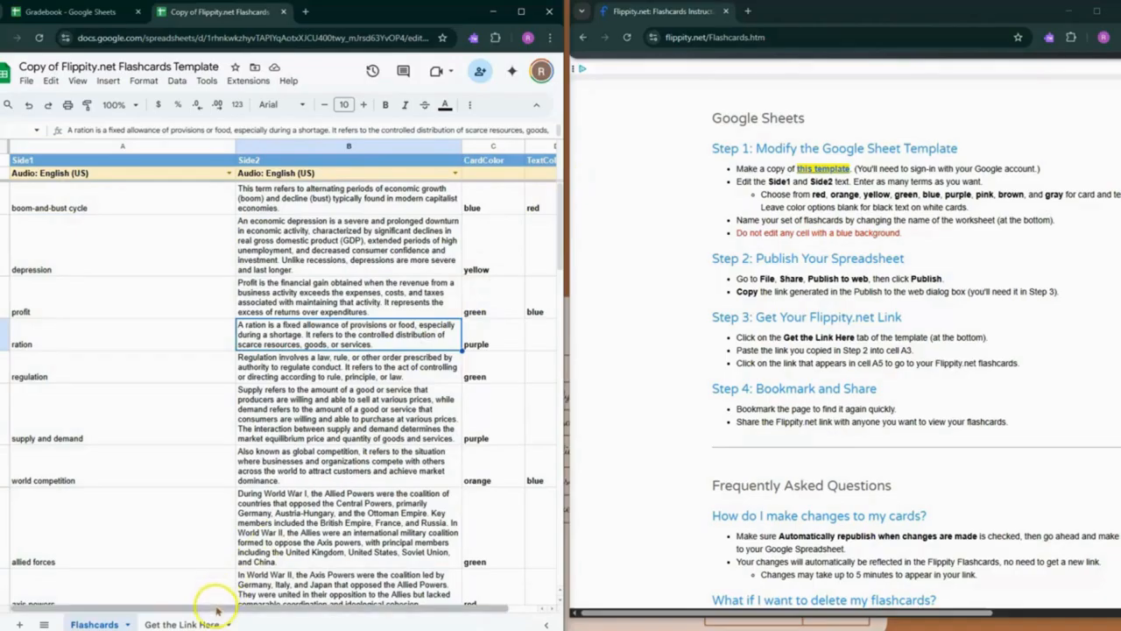
left_click_drag(218, 609, 248, 606)
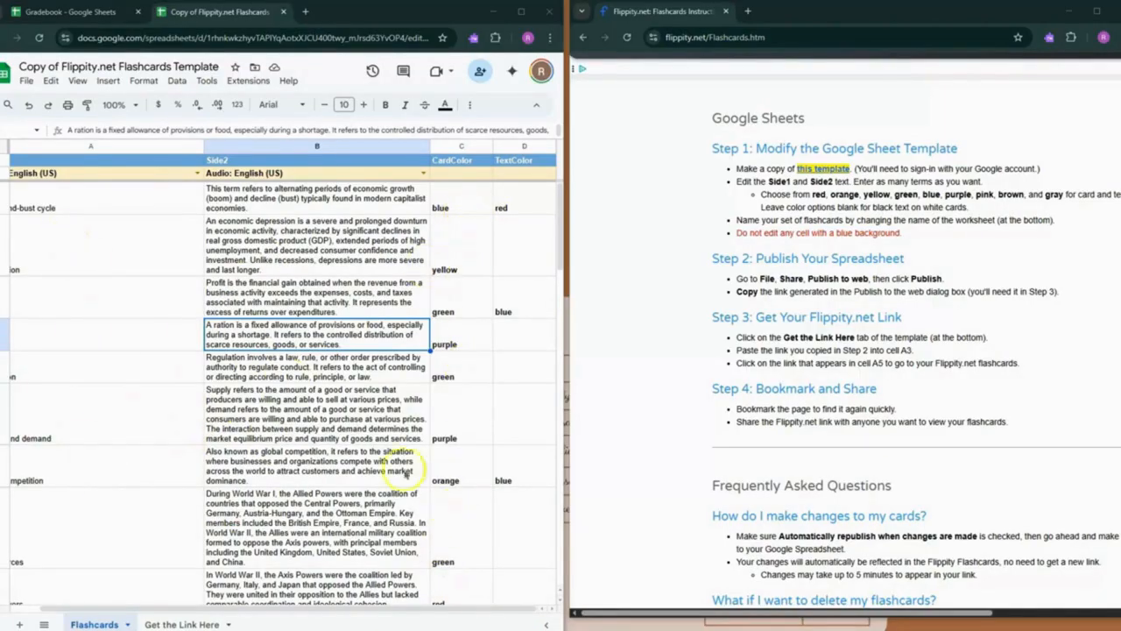
left_click_drag(163, 606, 133, 606)
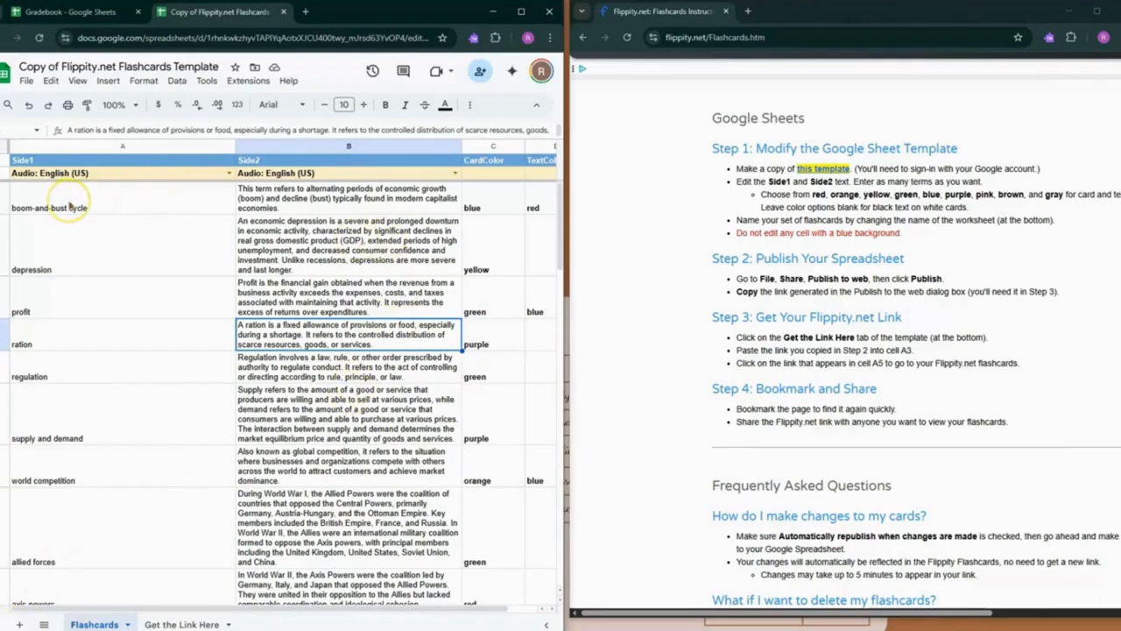
Set the boom-and-bust cycle card's CardColor to green and its TextColor to black
left_click(477, 204)
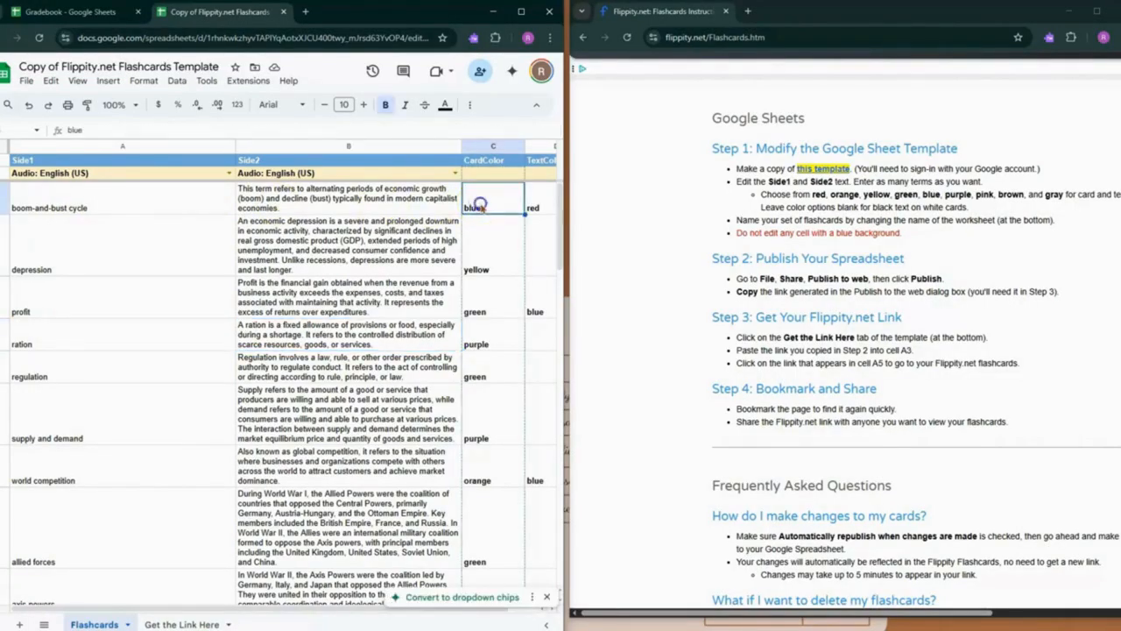
double_click(479, 202)
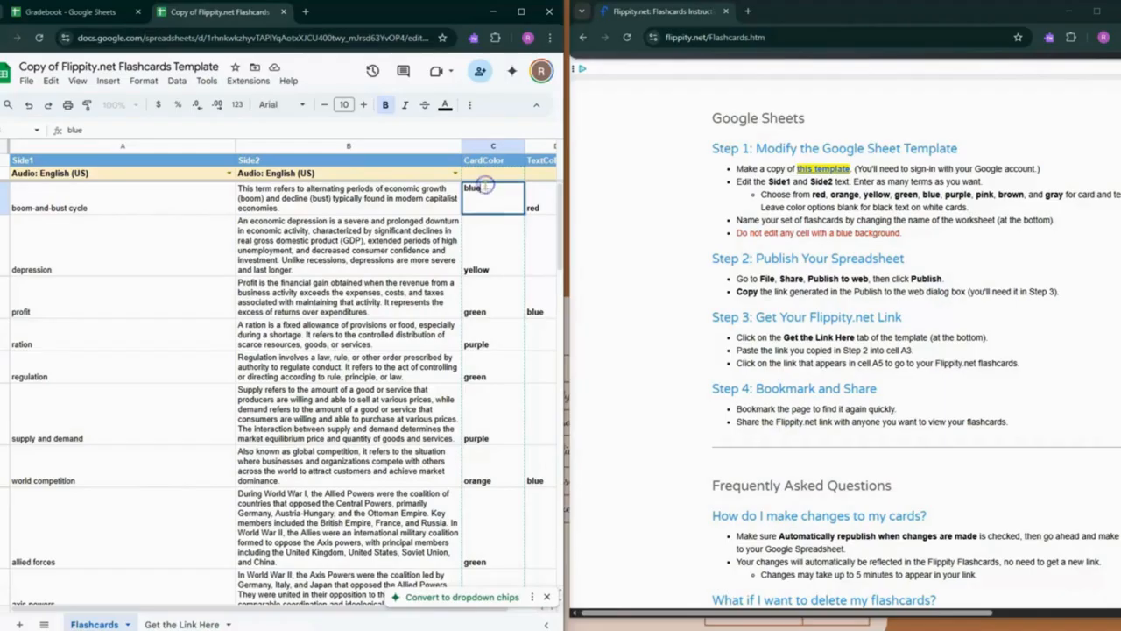
double_click(477, 187)
type("G")
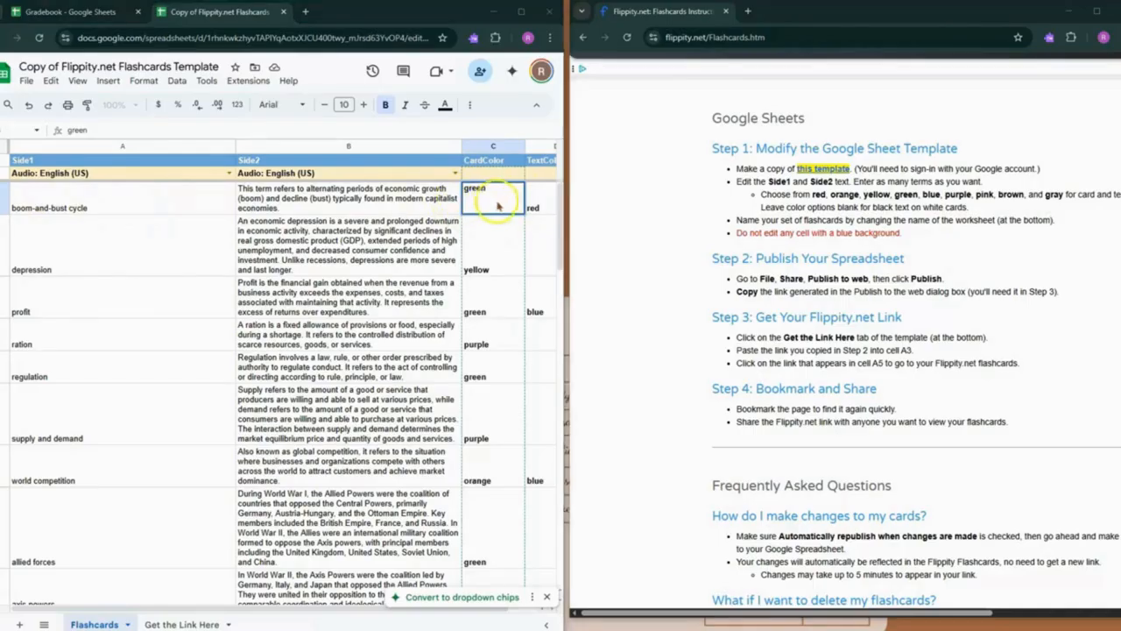
left_click(537, 206)
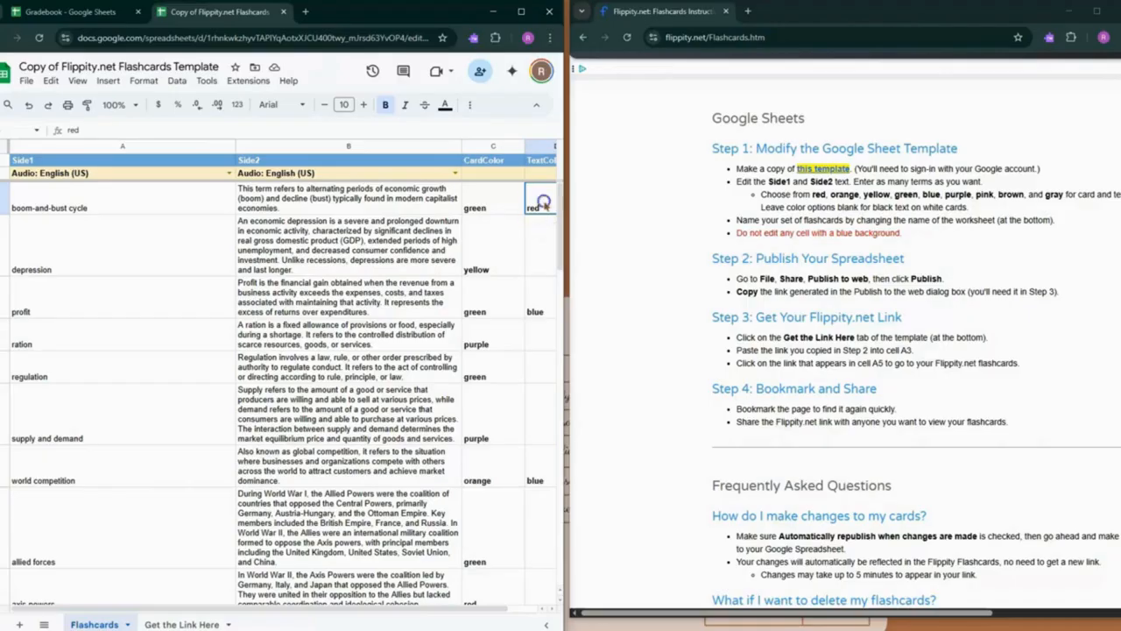
left_click(543, 200)
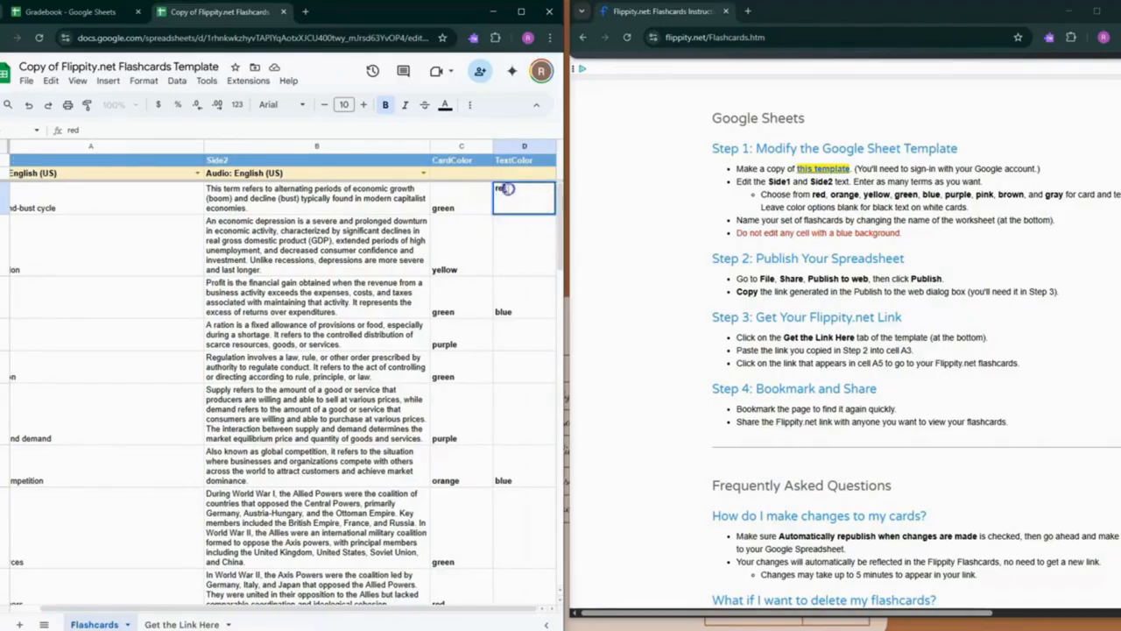
type("black")
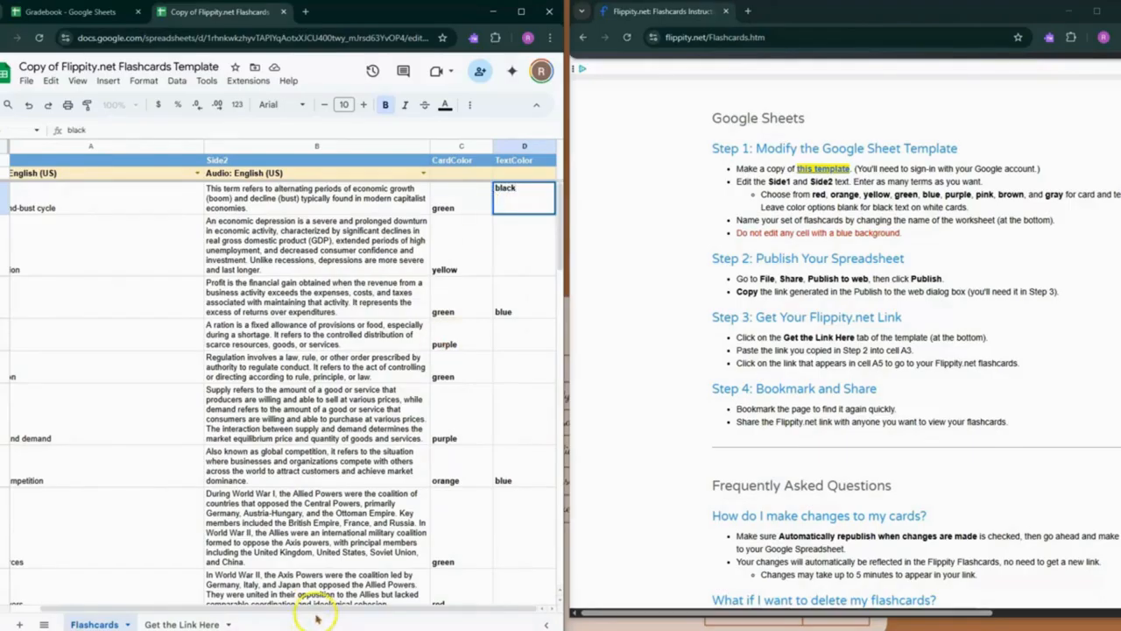
left_click_drag(315, 609, 177, 608)
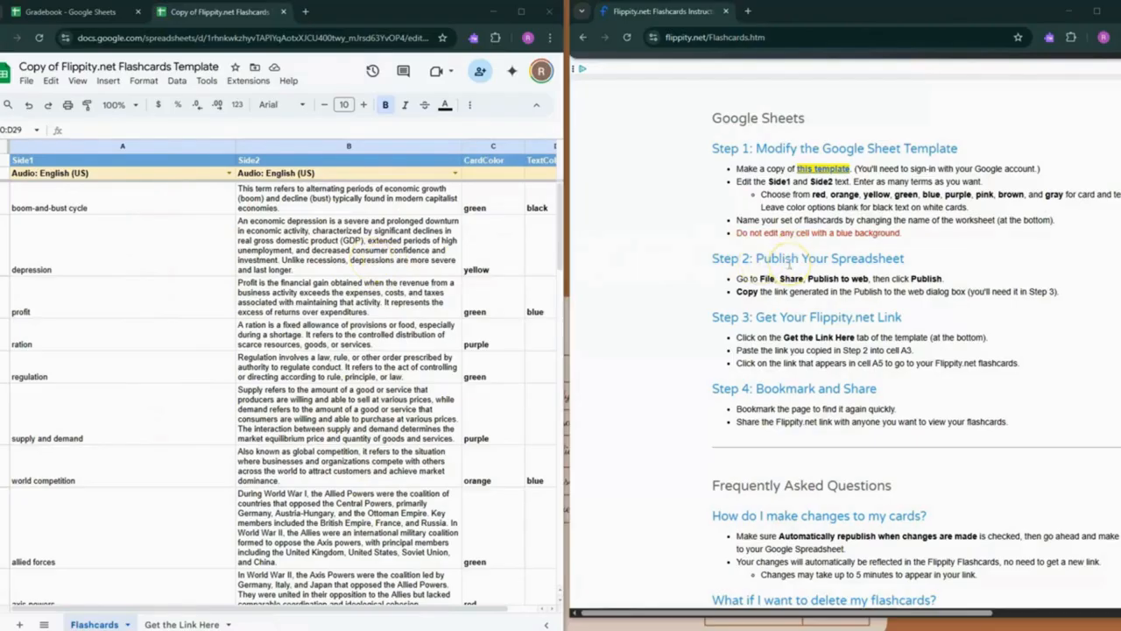
Publish the entire flashcards document to the web as a web page and copy the generated link
left_click(25, 80)
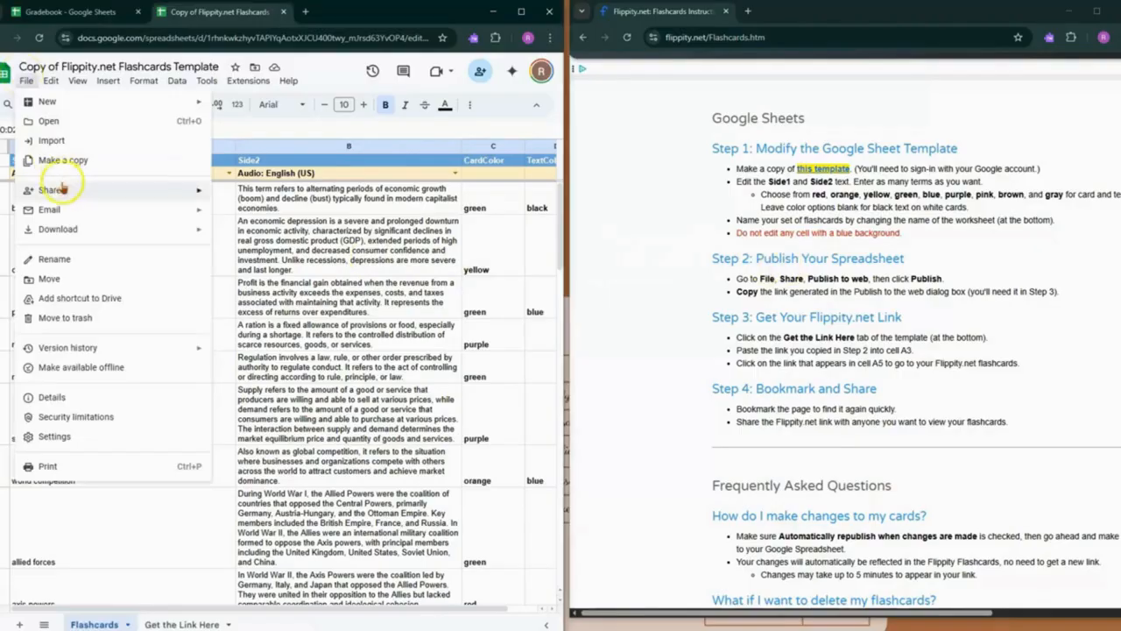
mouse_move(64, 190)
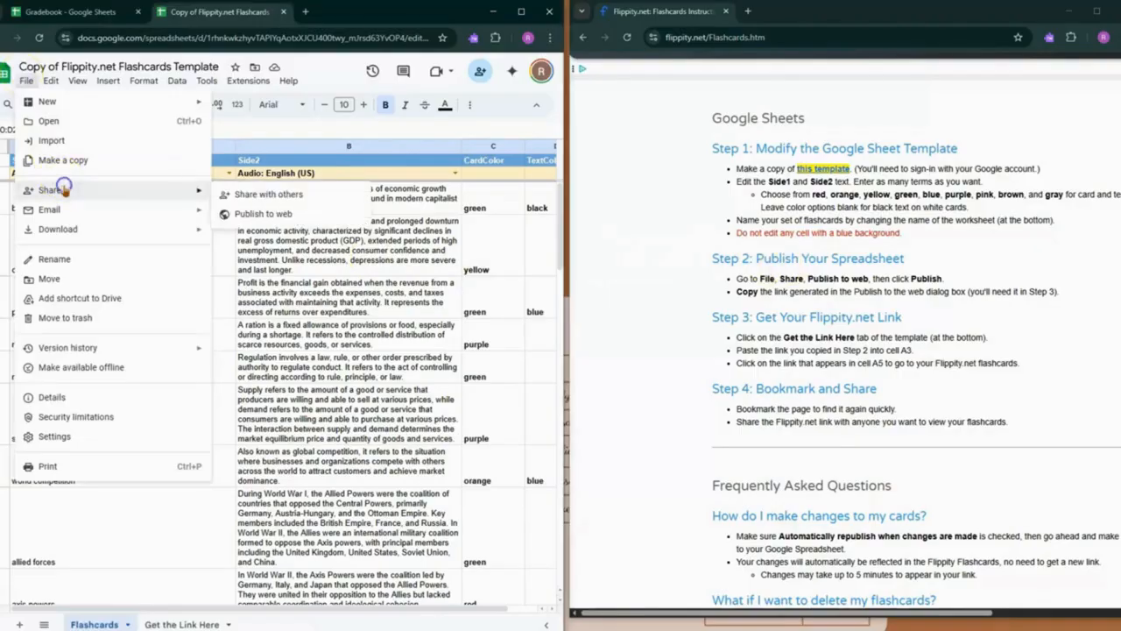
left_click(248, 215)
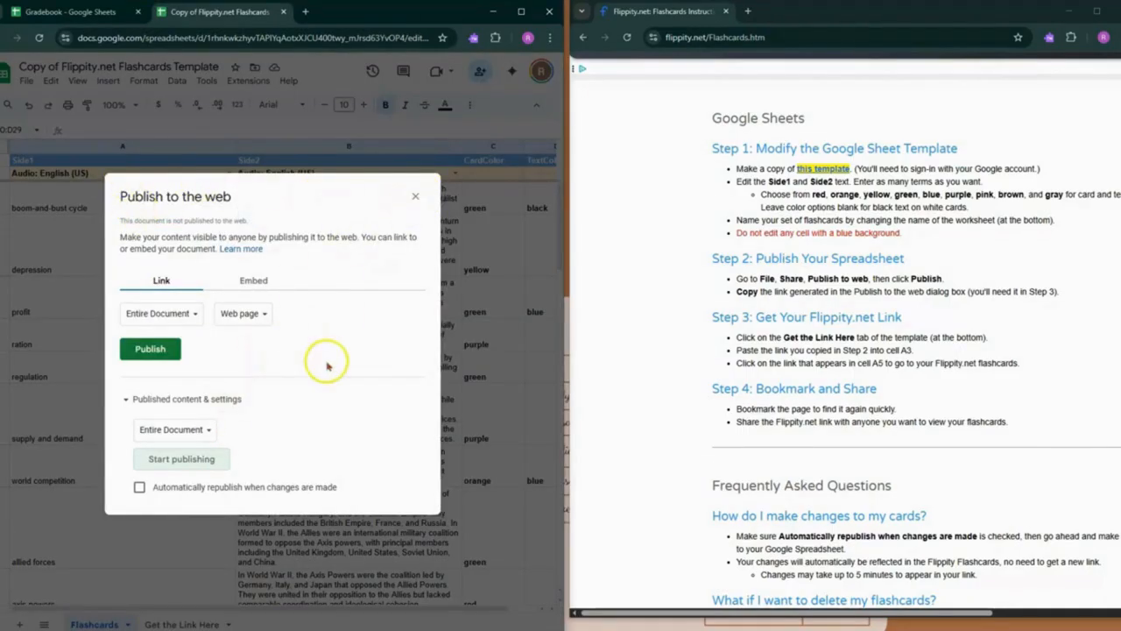
left_click(152, 351)
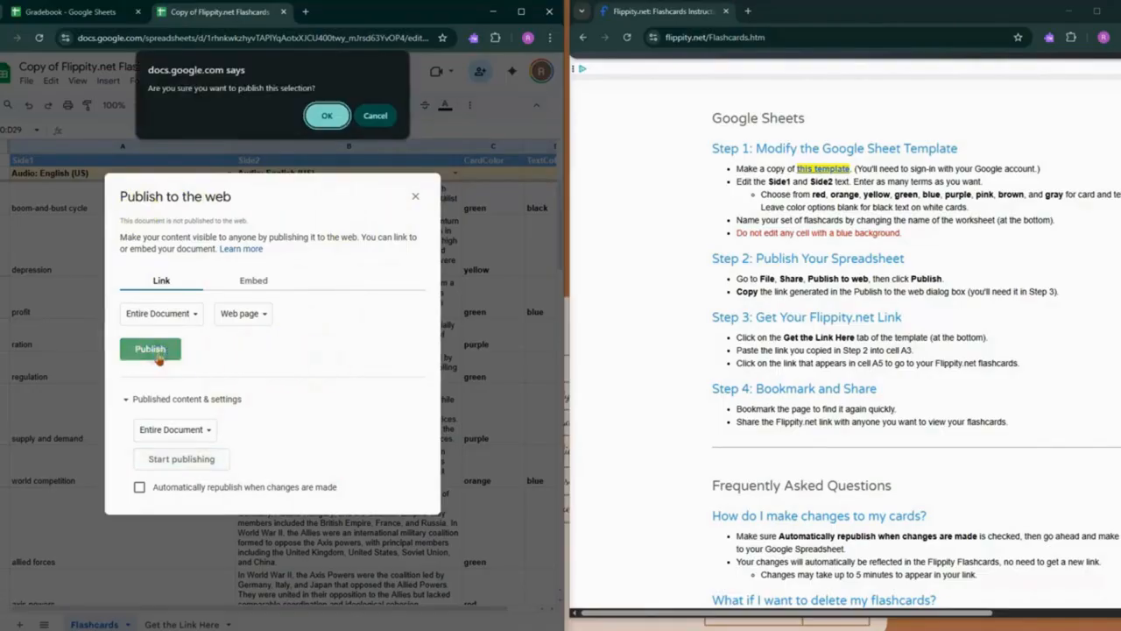
left_click(328, 116)
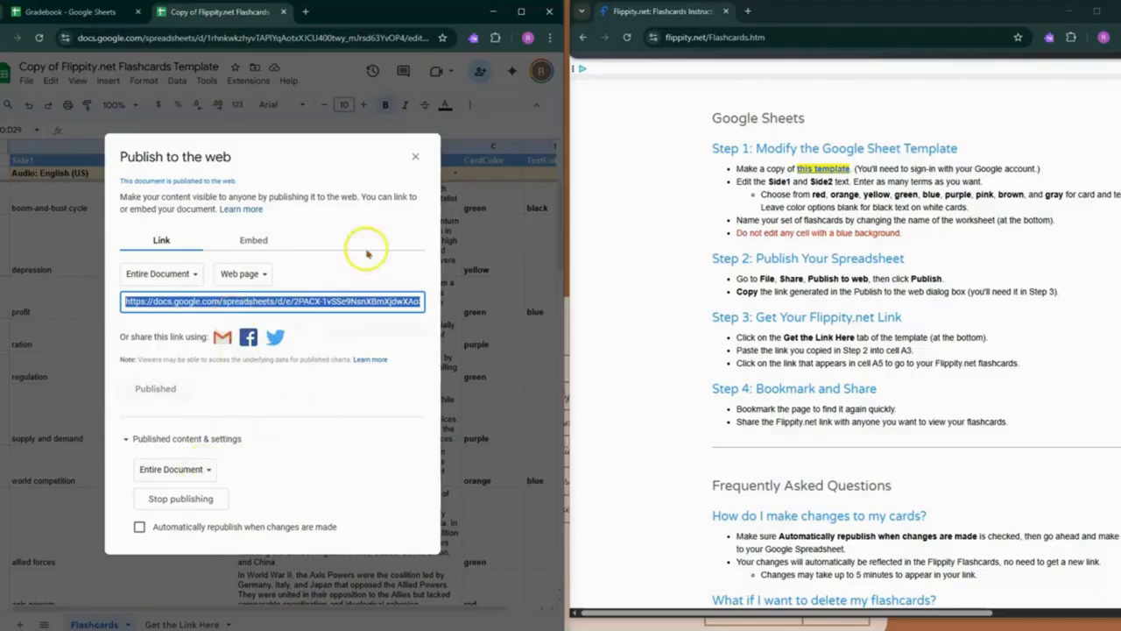
left_click(416, 157)
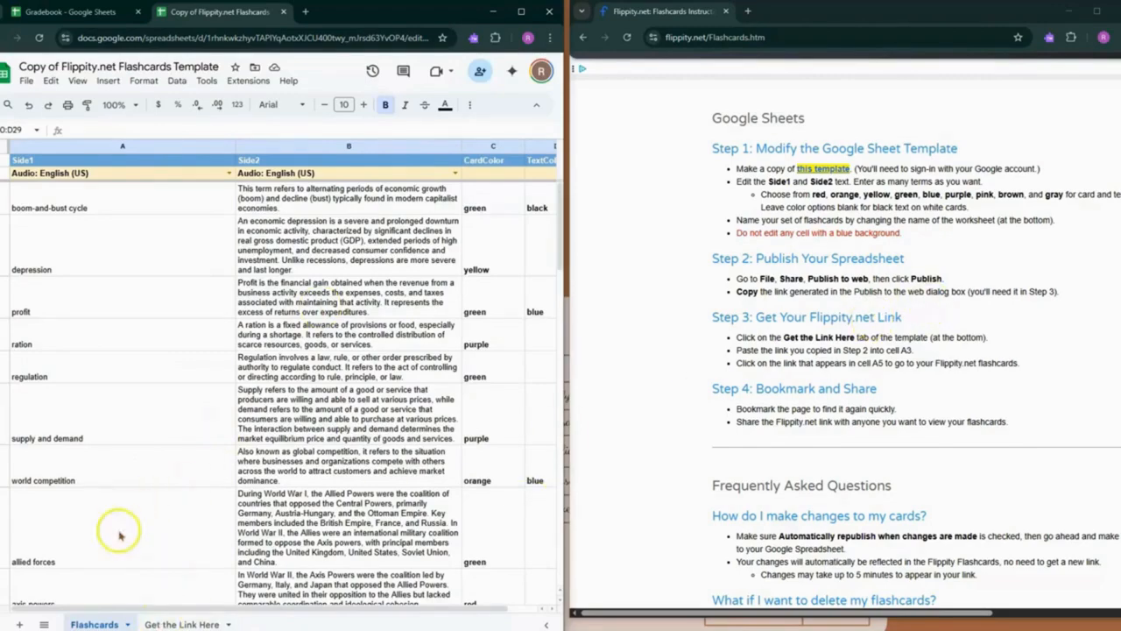
Paste the published link into cell A3 of the Get the Link Here sheet and open the Flippity link from A5
left_click(162, 624)
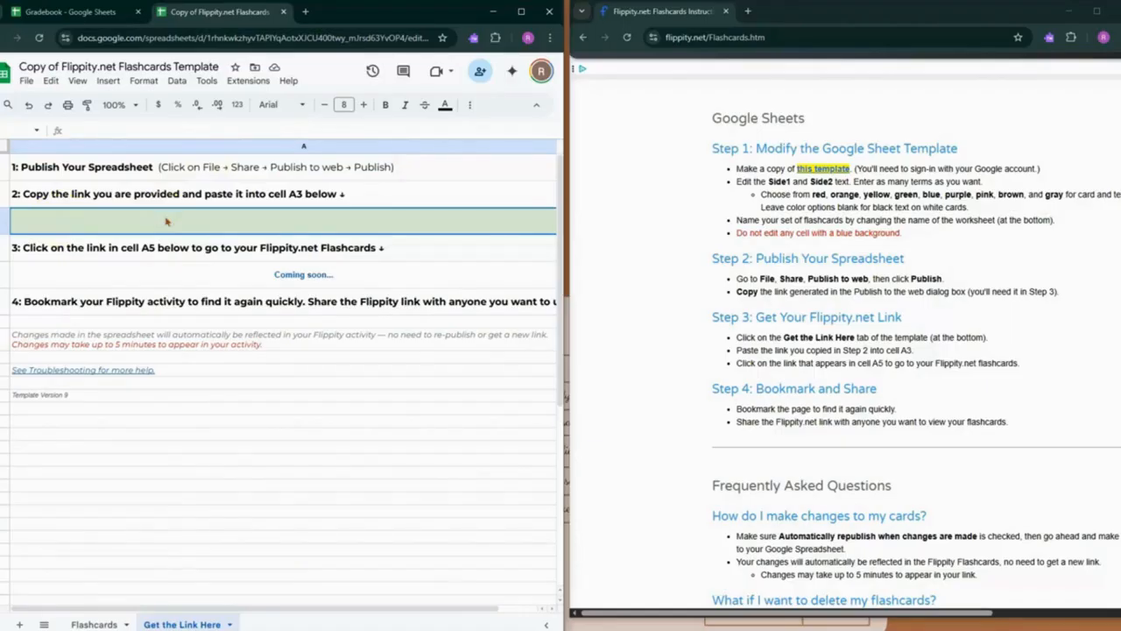
key("ctrl+v")
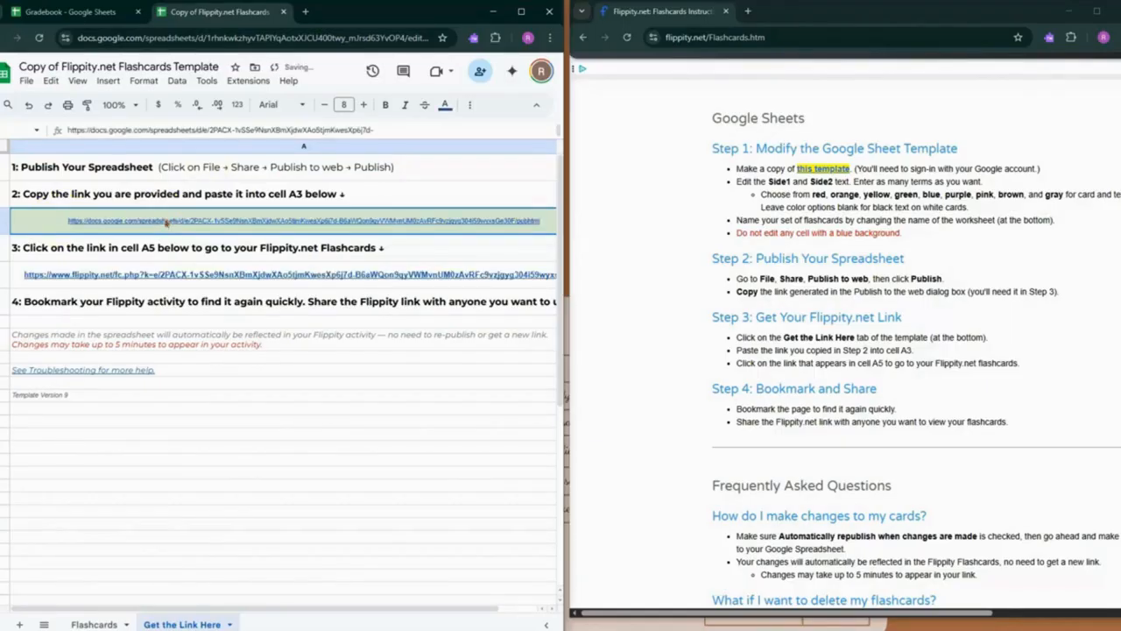
mouse_move(156, 275)
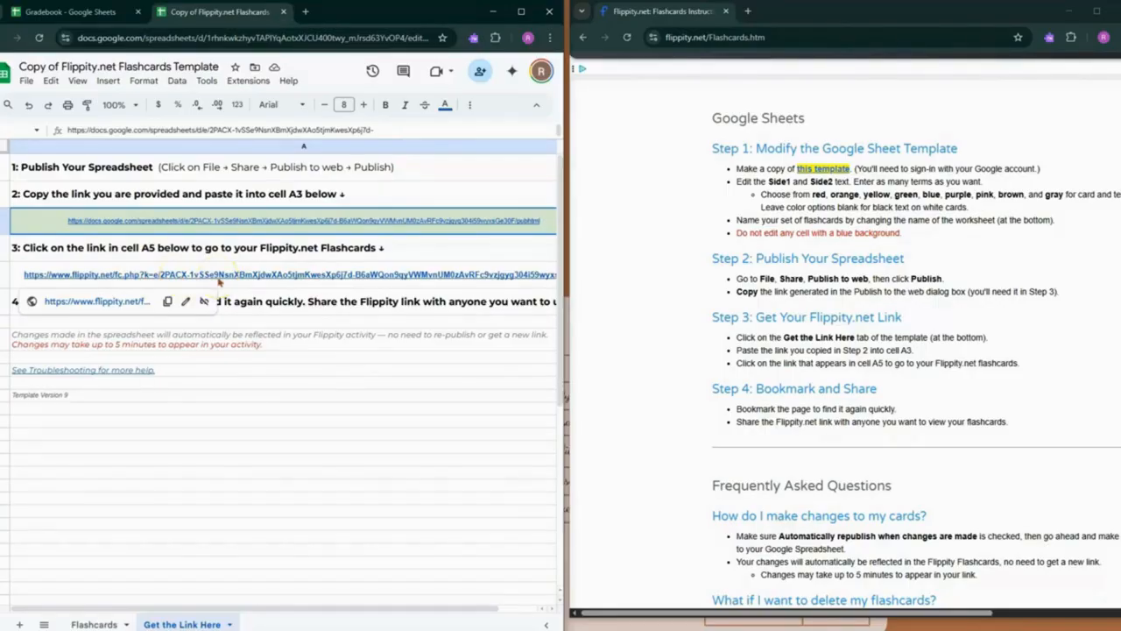
left_click(279, 311)
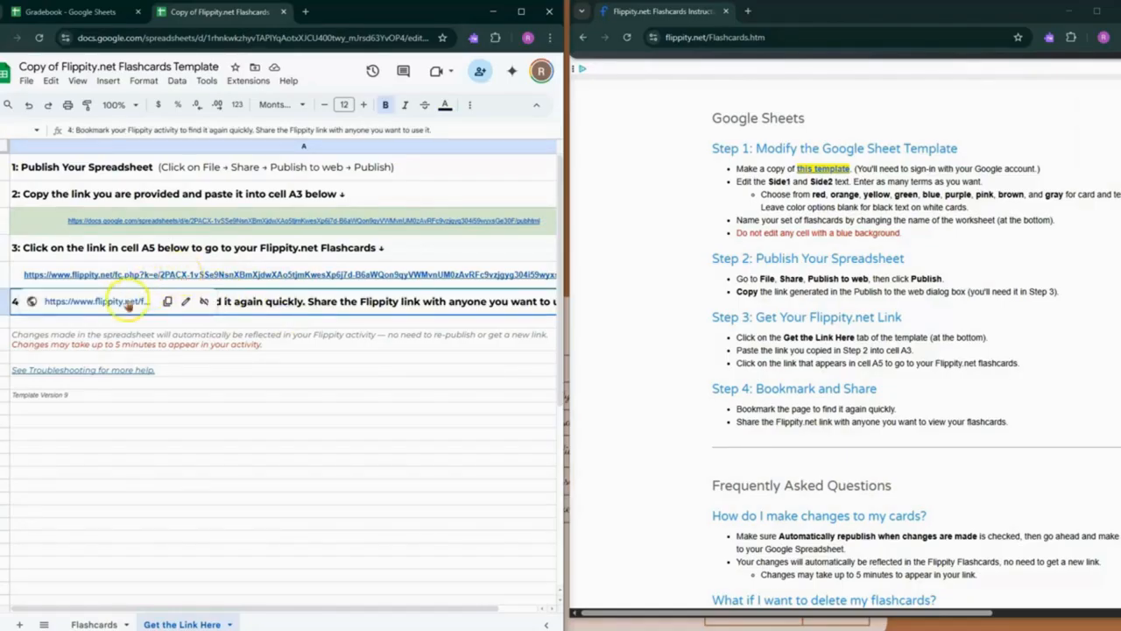
left_click(121, 300)
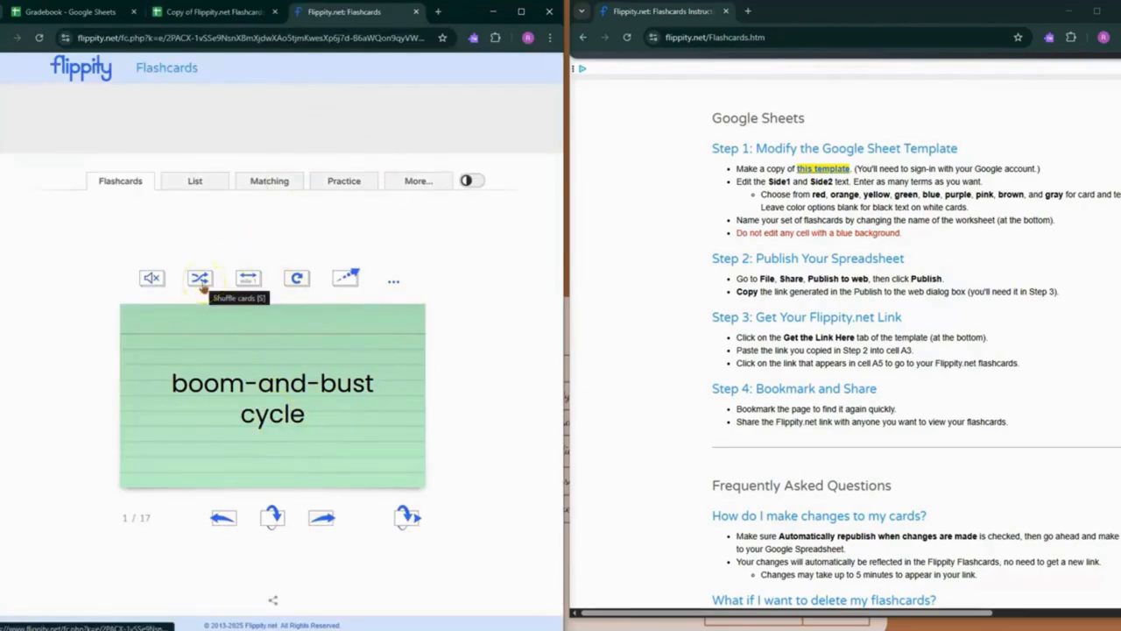
Preview both sides of the boom-and-bust cycle flashcard by flipping the stack to Side 2 and back to Side 1
left_click(244, 280)
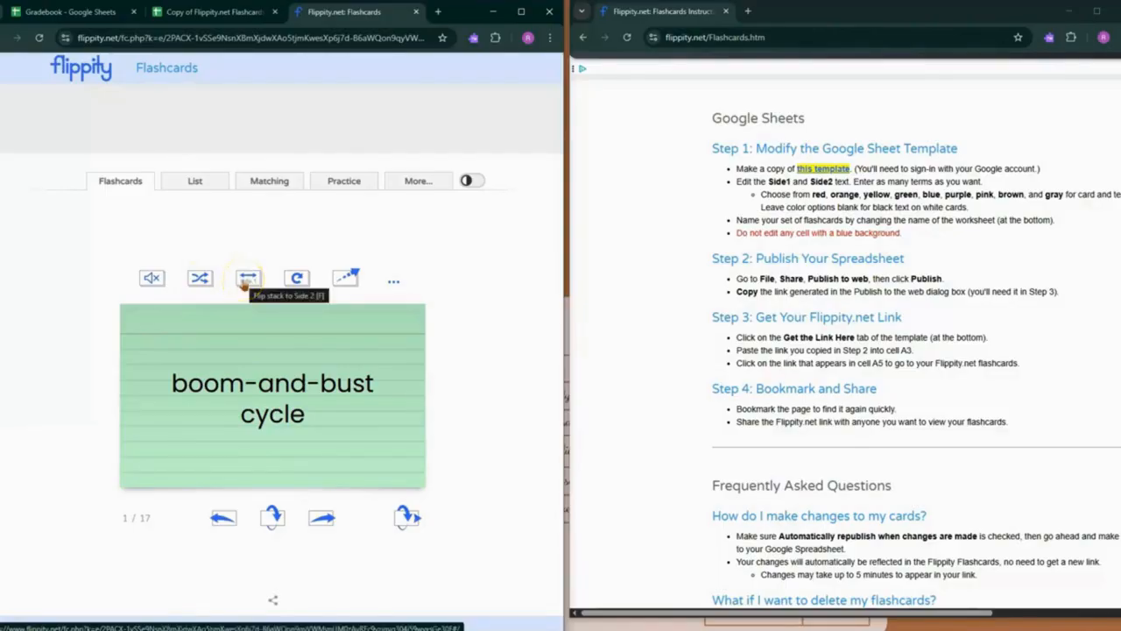
left_click(245, 283)
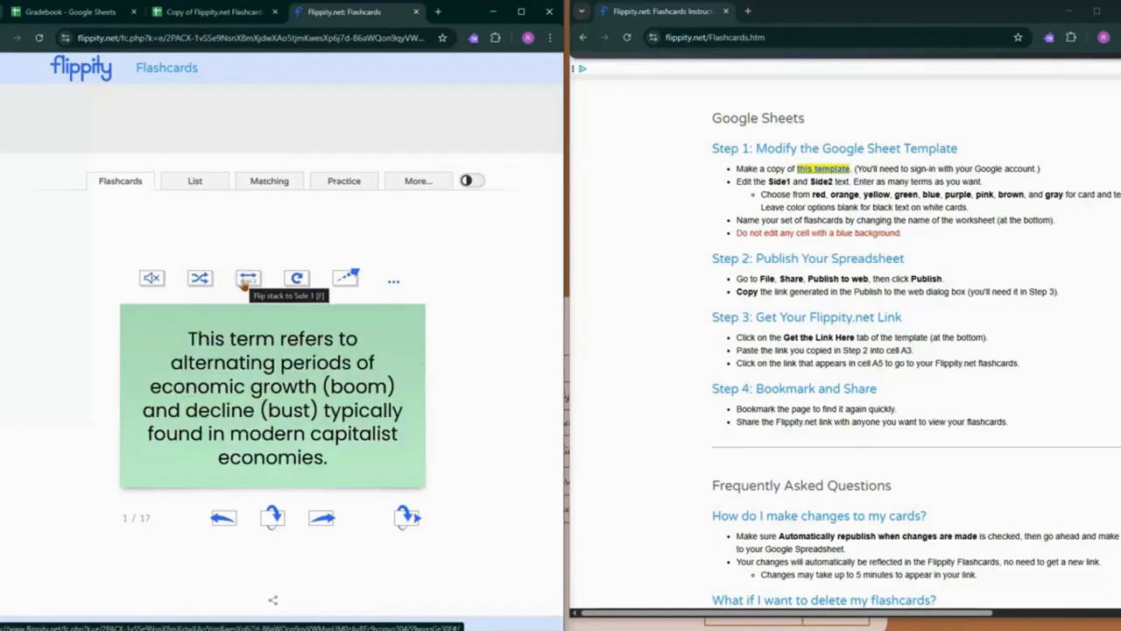
left_click(245, 283)
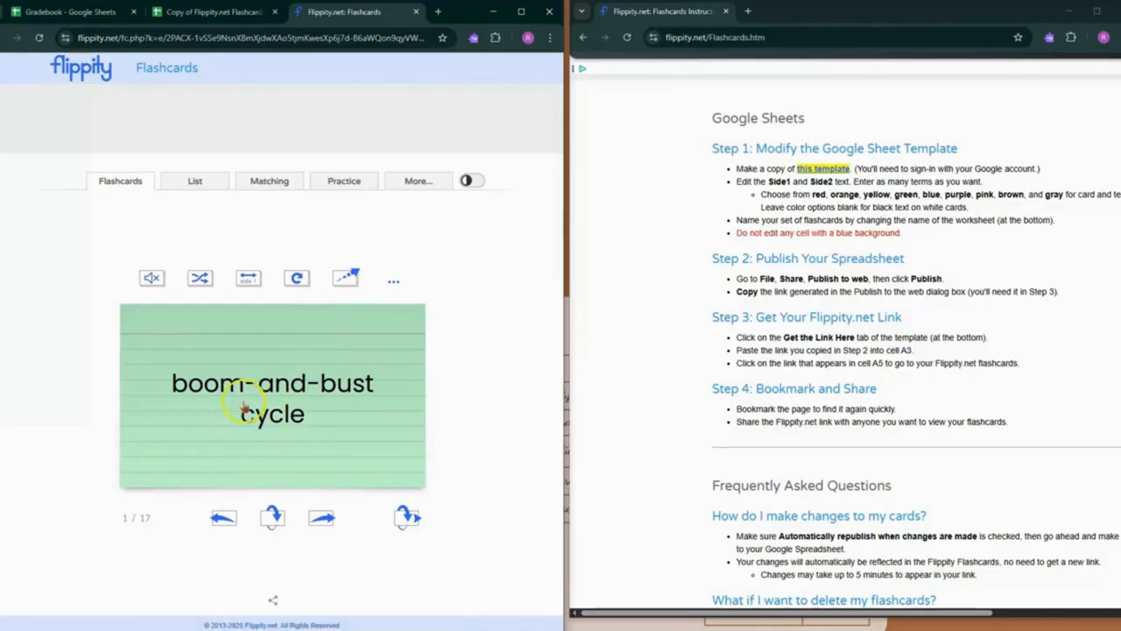
Return to the copied flashcards template spreadsheet and maximize its window
left_click(212, 38)
left_click(208, 12)
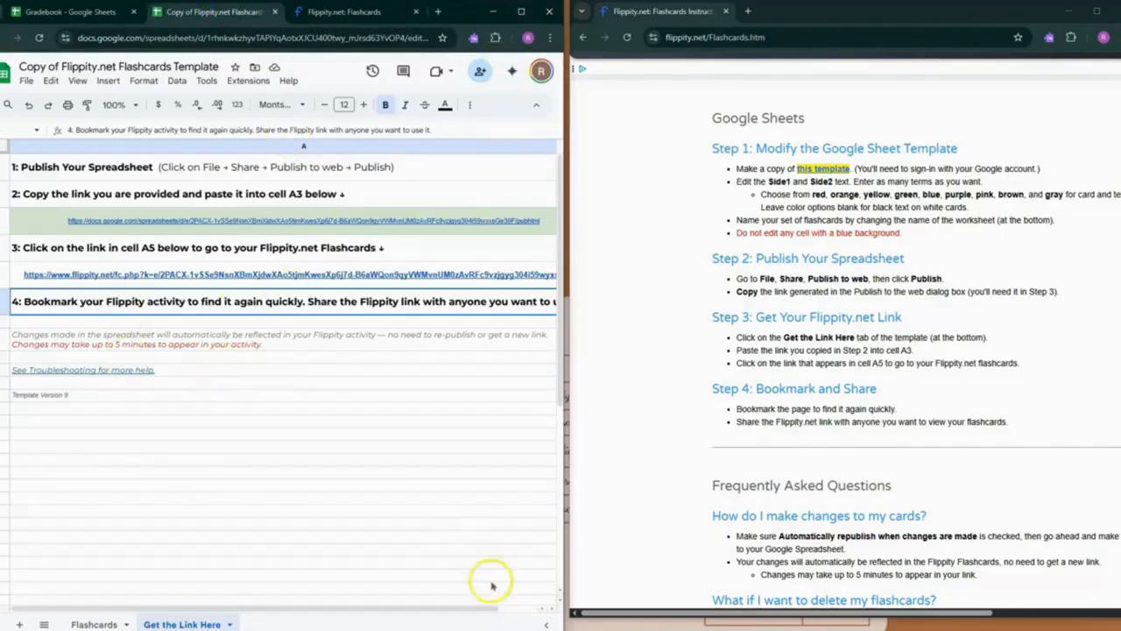
left_click(520, 11)
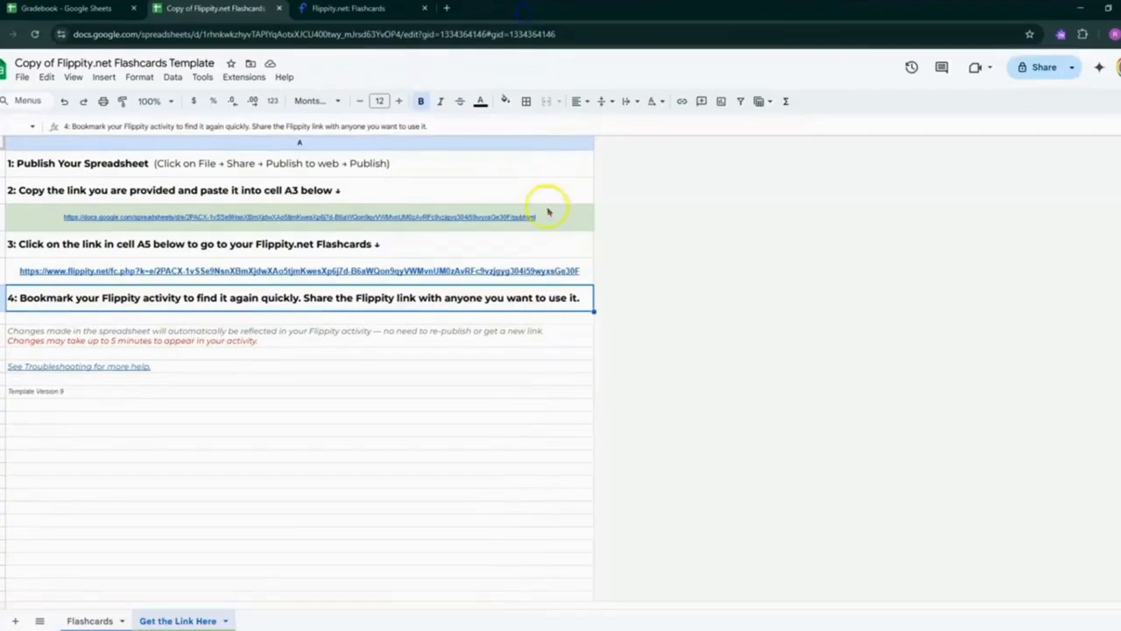